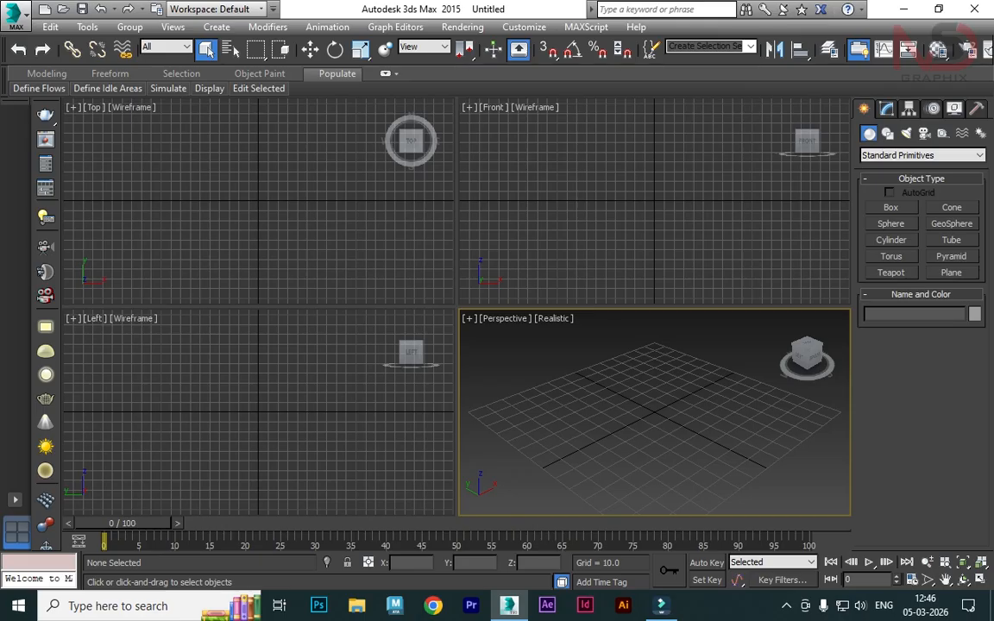
# Maximize the Perspective view and create a box about 108.7 long, 56.5 wide and 52.2 high across the grid's centre
pyautogui.keyDown('alt'); pyautogui.moveTo(777, 402); pyautogui.dragTo(724, 398, button='middle'); pyautogui.keyUp('alt')
pyautogui.hotkey('alt', 'w')
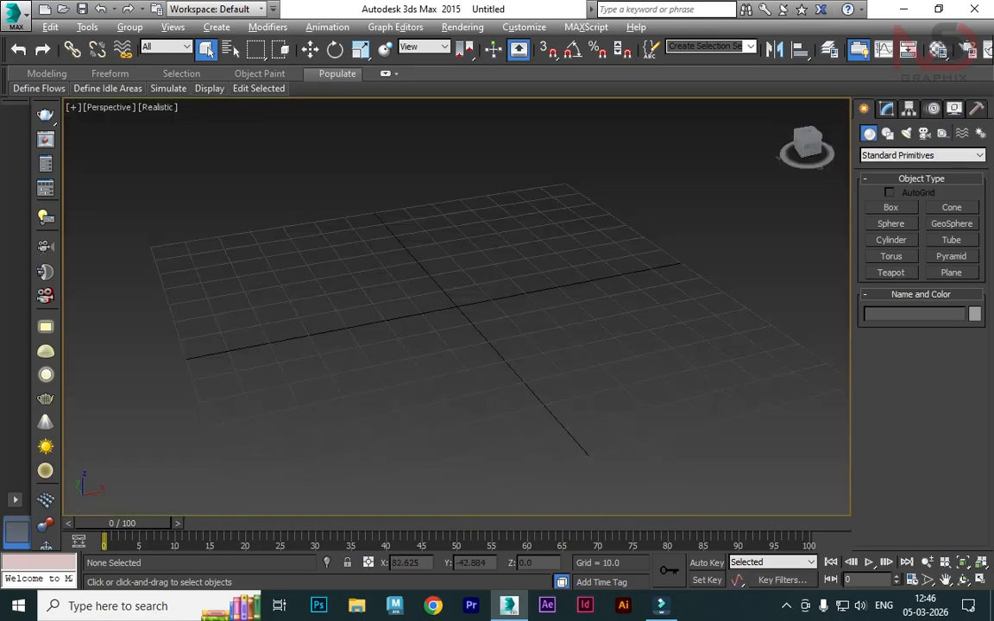
pyautogui.click(888, 133)
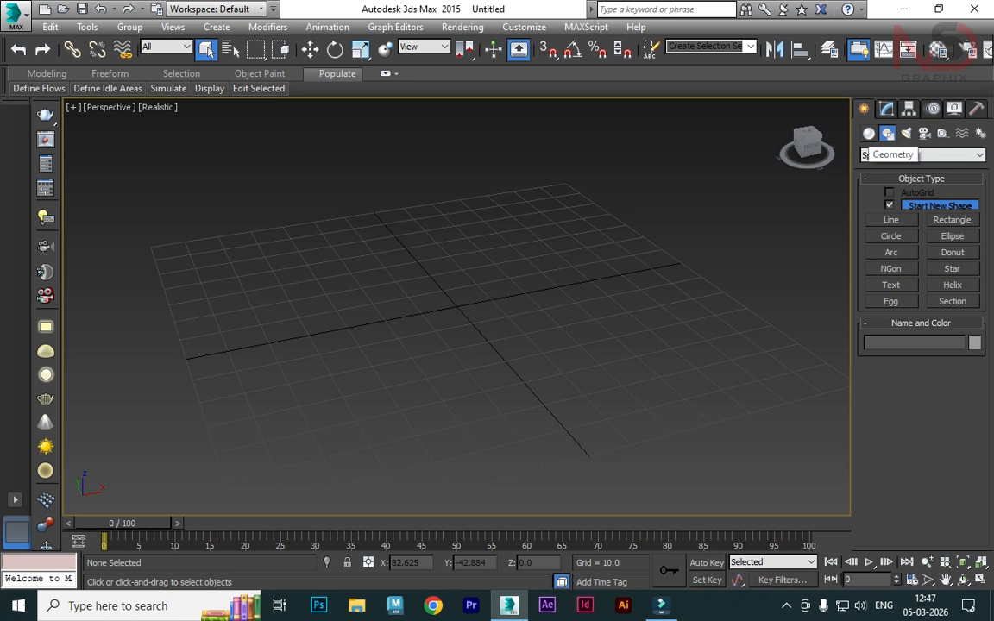
pyautogui.click(869, 133)
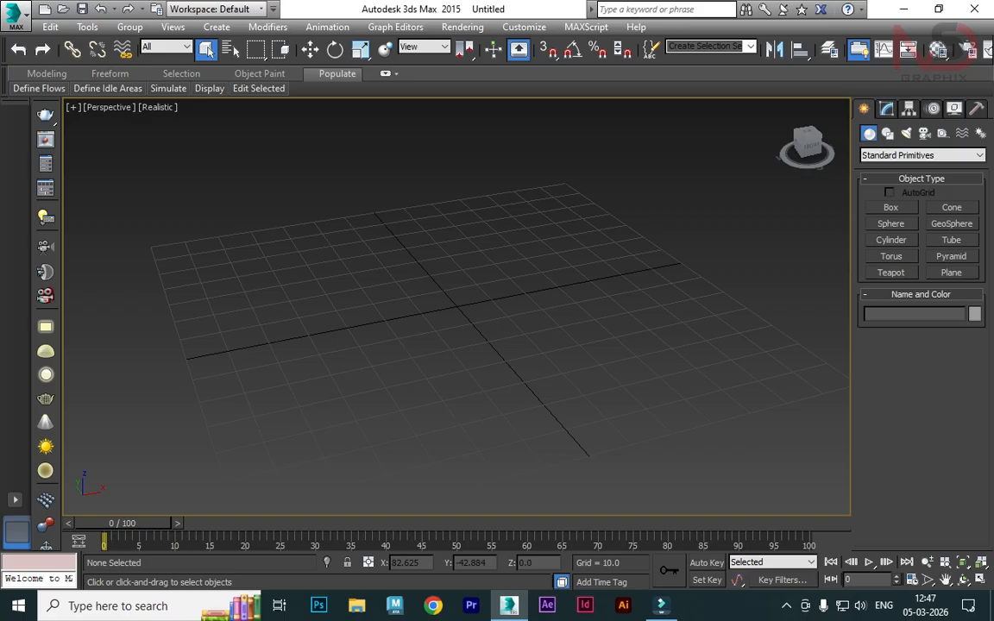
pyautogui.click(891, 207)
pyautogui.moveTo(311, 259); pyautogui.dragTo(690, 413)
pyautogui.click(691, 186)
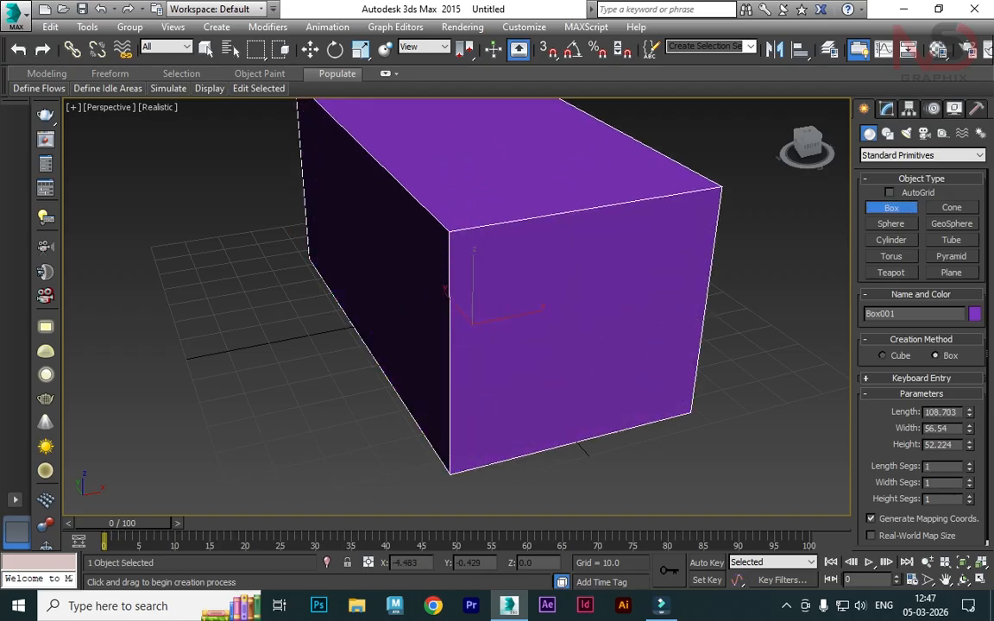
pyautogui.scroll(-2, 494, 319)
pyautogui.press('w')
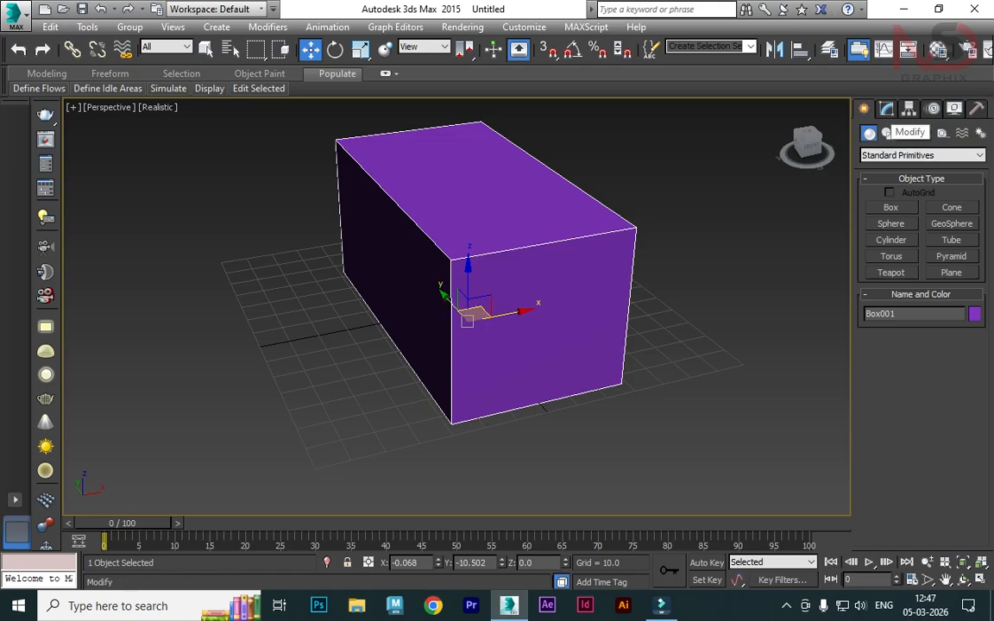
# Increase the box's length to about 115.2 and its width to about 62.2
pyautogui.click(887, 109)
pyautogui.moveTo(969, 328)
pyautogui.mouseDown()
pyautogui.moveTo(969, 349)
pyautogui.moveTo(968, 320)
pyautogui.moveTo(969, 337)
pyautogui.mouseUp()
pyautogui.click(863, 108)
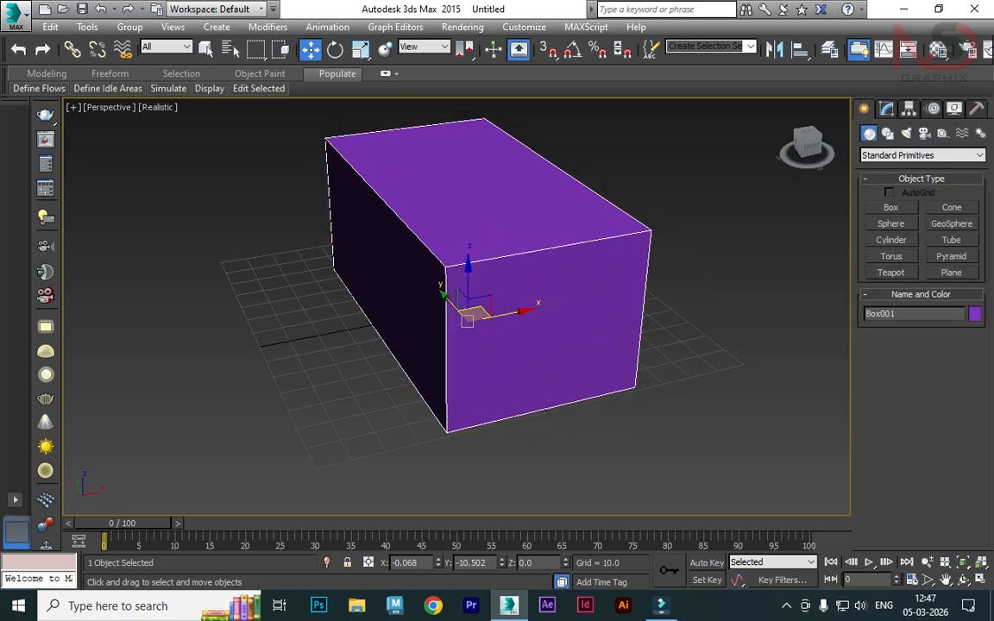
# Create a trial sphere beside the box with a radius of about 33.6 and 34 segments, and delete it
pyautogui.click(892, 223)
pyautogui.moveTo(744, 274); pyautogui.dragTo(830, 269)
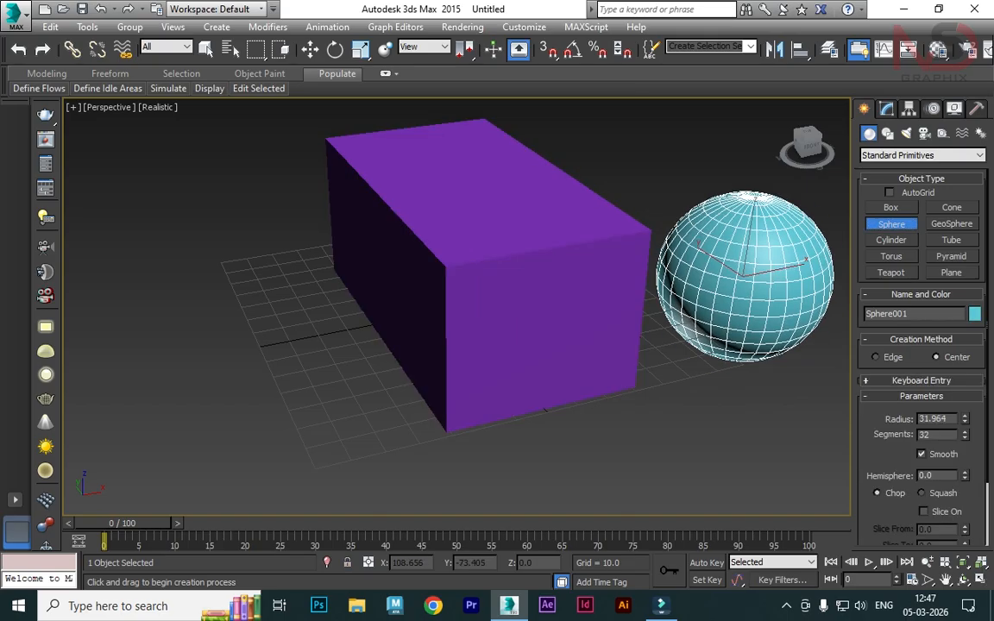
pyautogui.click(887, 108)
pyautogui.moveTo(964, 333); pyautogui.dragTo(964, 346)
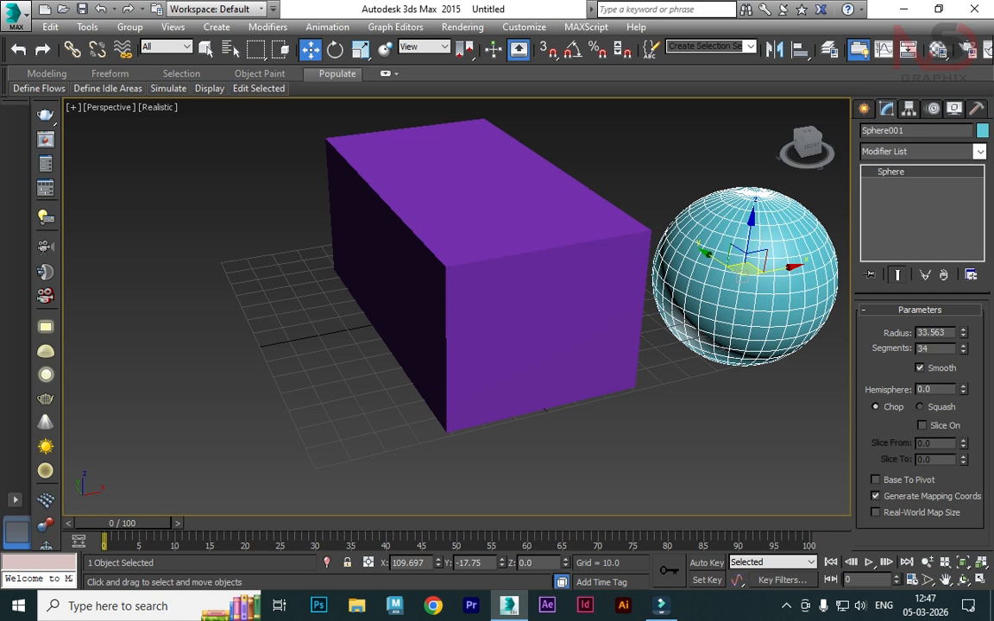
pyautogui.press('Delete')
# Apply an Edit Poly modifier to the box and remove it from the modifier stack
pyautogui.click(467, 319)
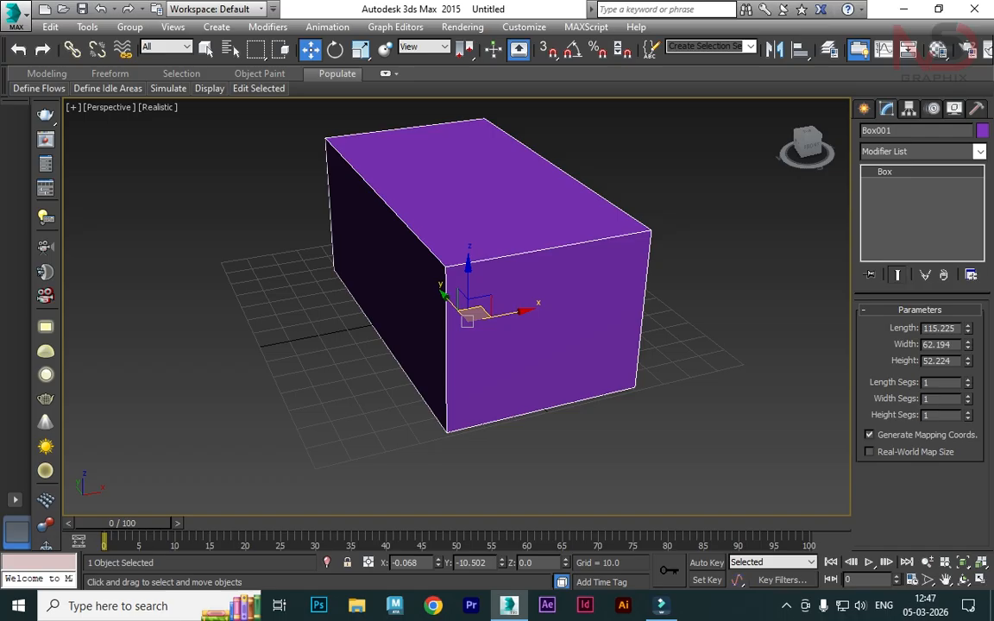
pyautogui.click(920, 151)
pyautogui.write('edit po')
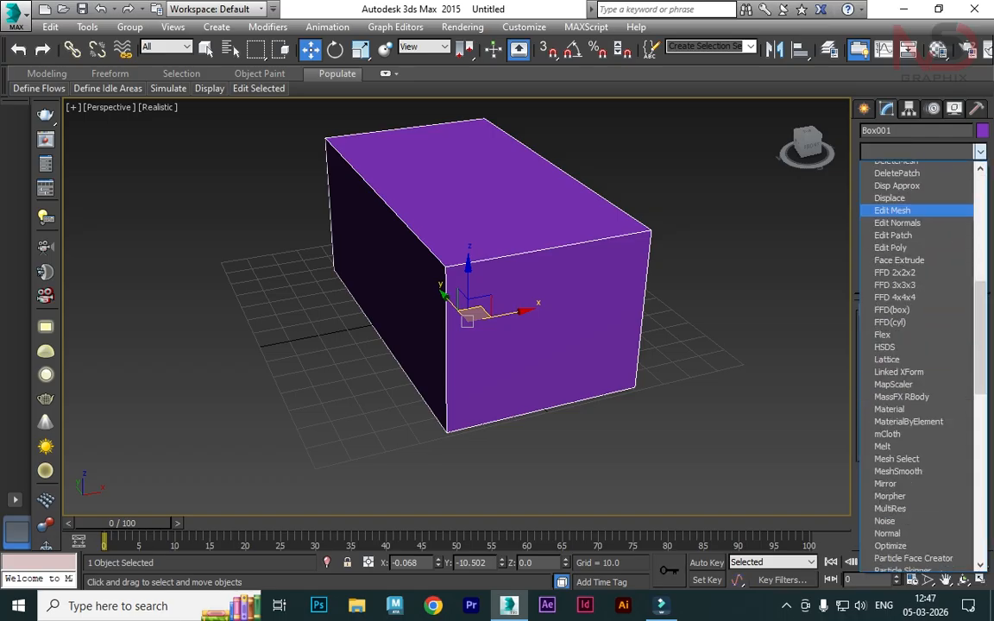
pyautogui.press('Return')
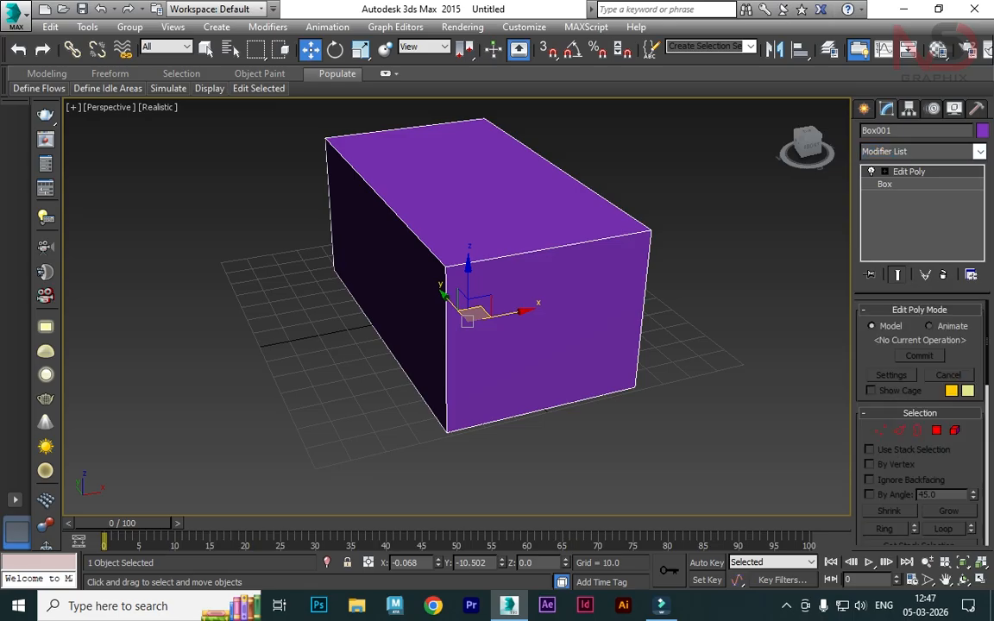
pyautogui.click(943, 274)
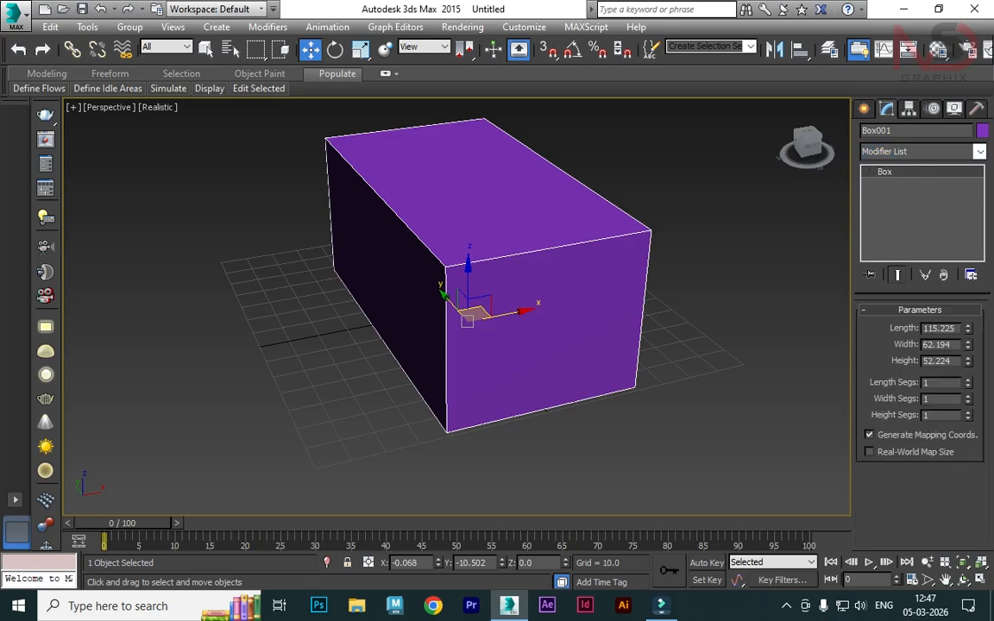
pyautogui.rightClick(586, 217)
pyautogui.moveTo(638, 374)
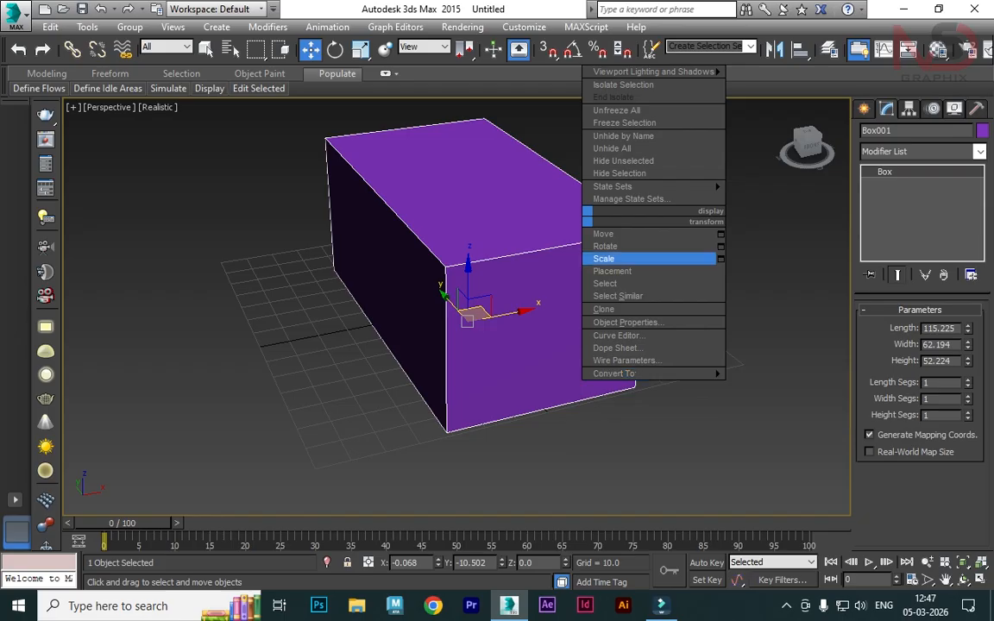
pyautogui.press('Escape')
# Apply the Edit Poly modifier to the box again, switch between its stack levels, and delete the modifier
pyautogui.click(920, 151)
pyautogui.press('e')
pyautogui.click(897, 205)
pyautogui.click(885, 184)
pyautogui.click(909, 171)
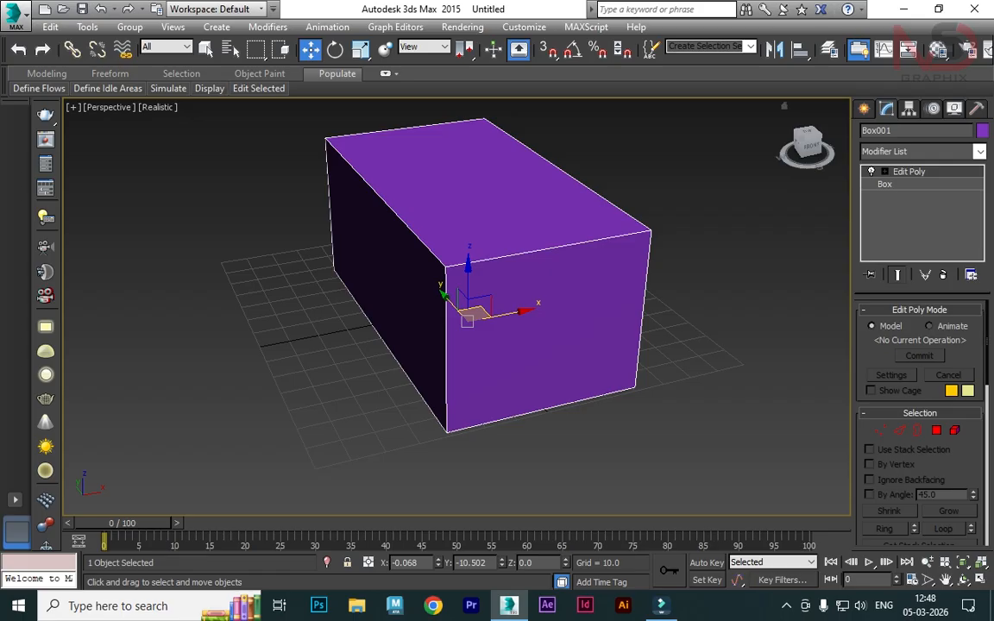
pyautogui.rightClick(909, 171)
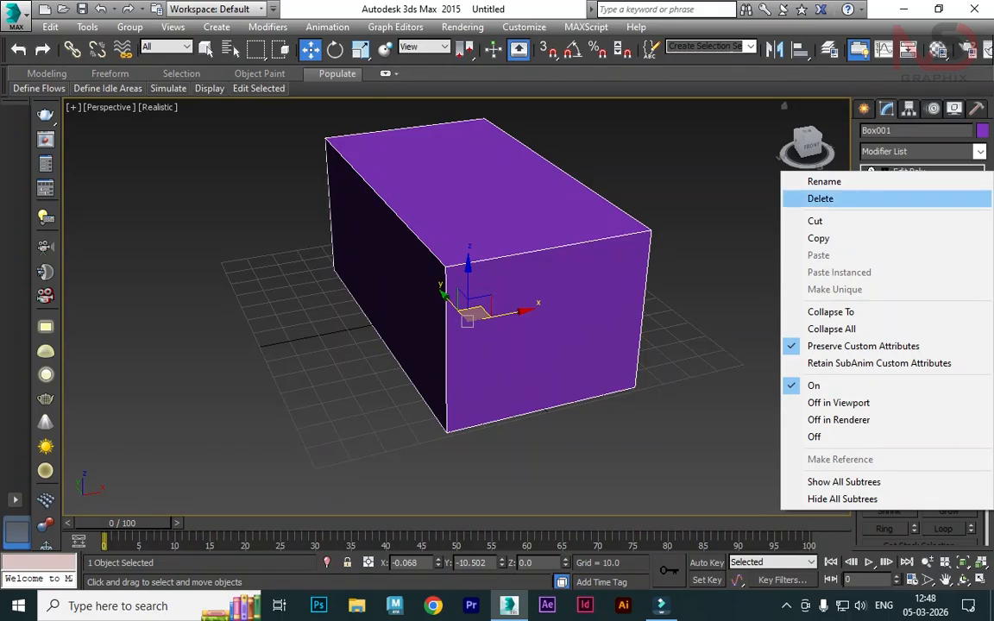
pyautogui.click(821, 198)
# Convert the box to an Editable Poly and enter its vertex sub-object level
pyautogui.rightClick(578, 204)
pyautogui.moveTo(613, 361)
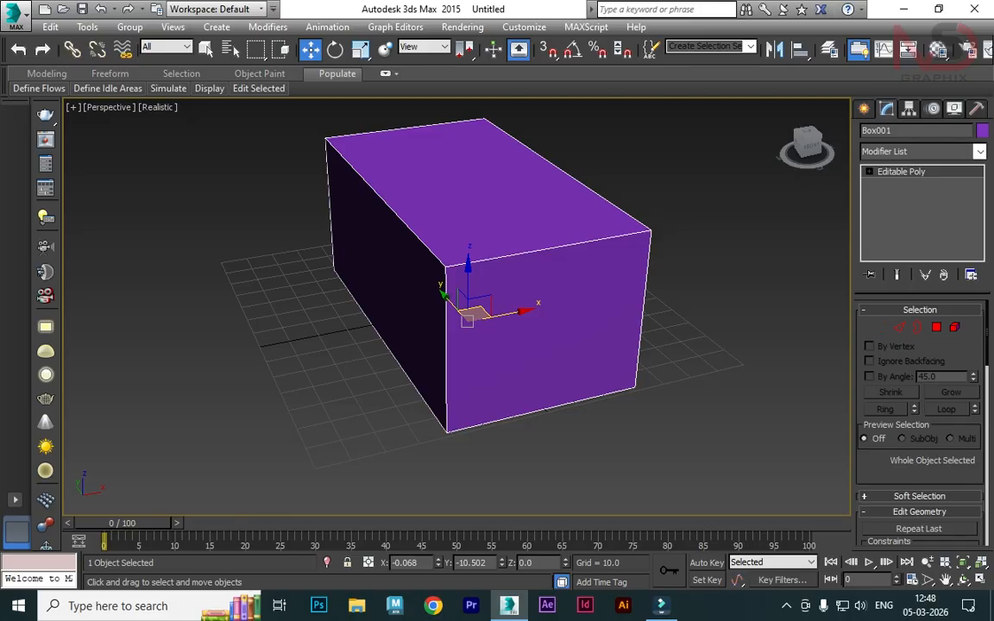
pyautogui.press('1')
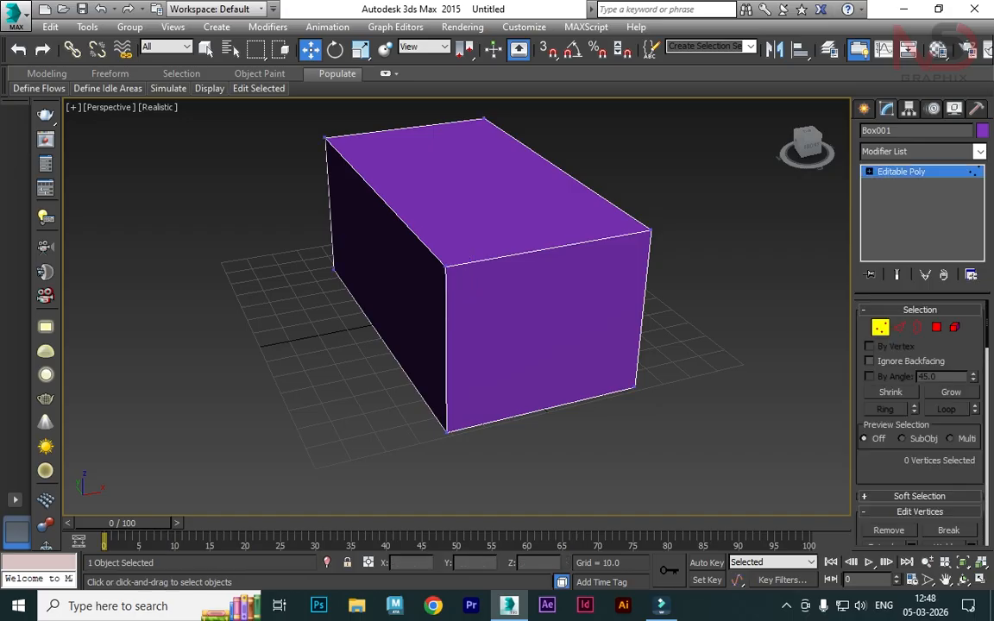
# Go through the box's edge, polygon, element, border and vertex sub-object levels to examine what each one selects
pyautogui.press('2')
pyautogui.press('4')
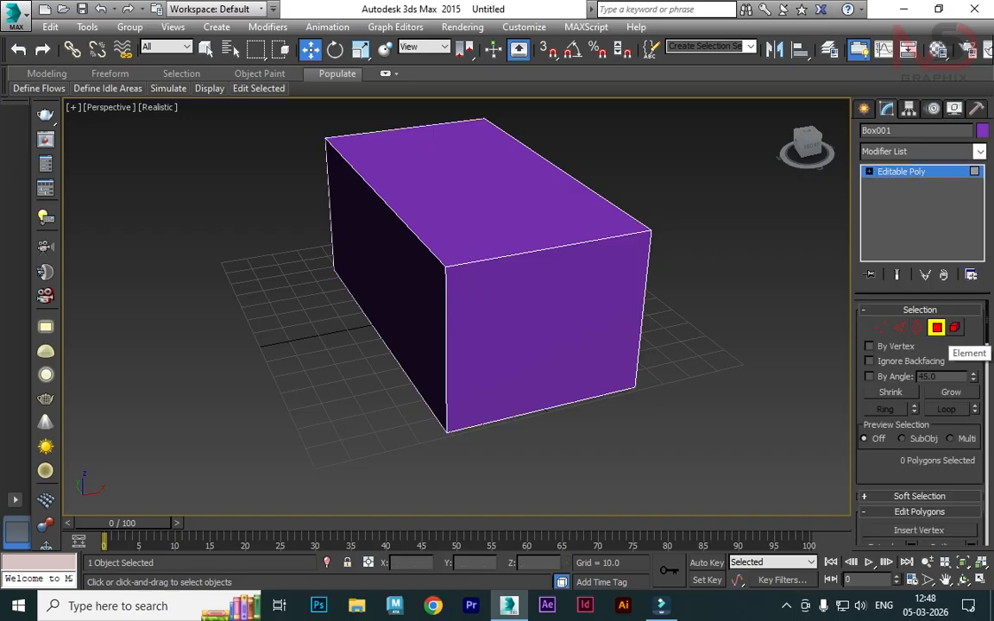
pyautogui.press('5')
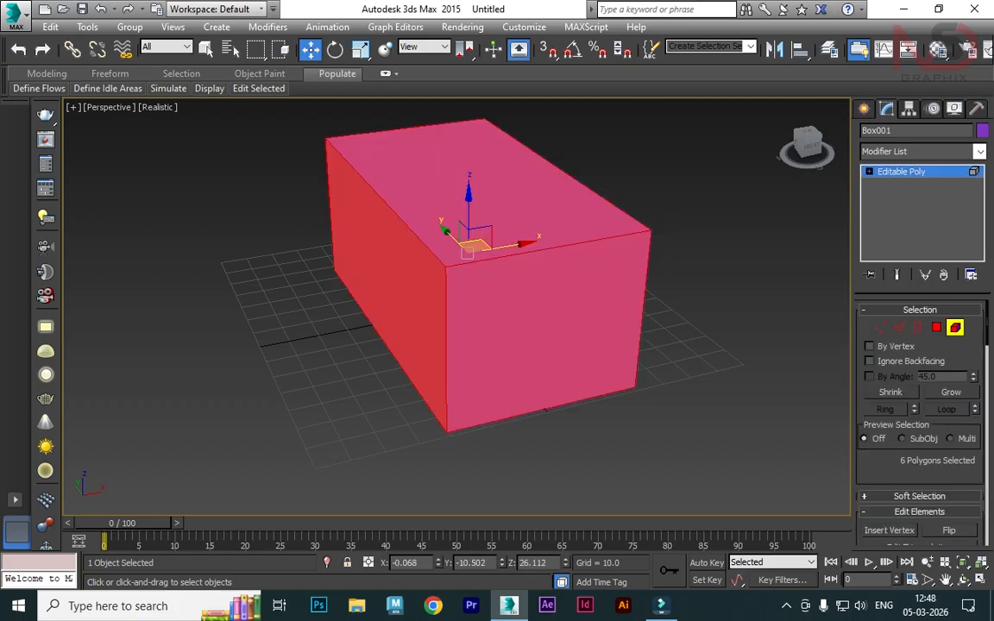
pyautogui.press('3')
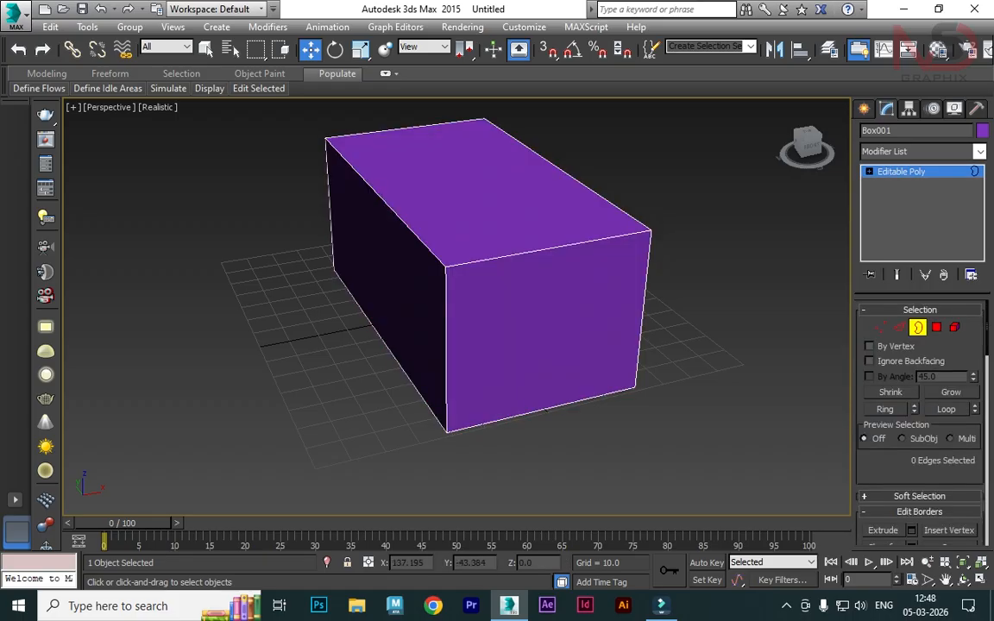
pyautogui.click(881, 327)
pyautogui.click(900, 327)
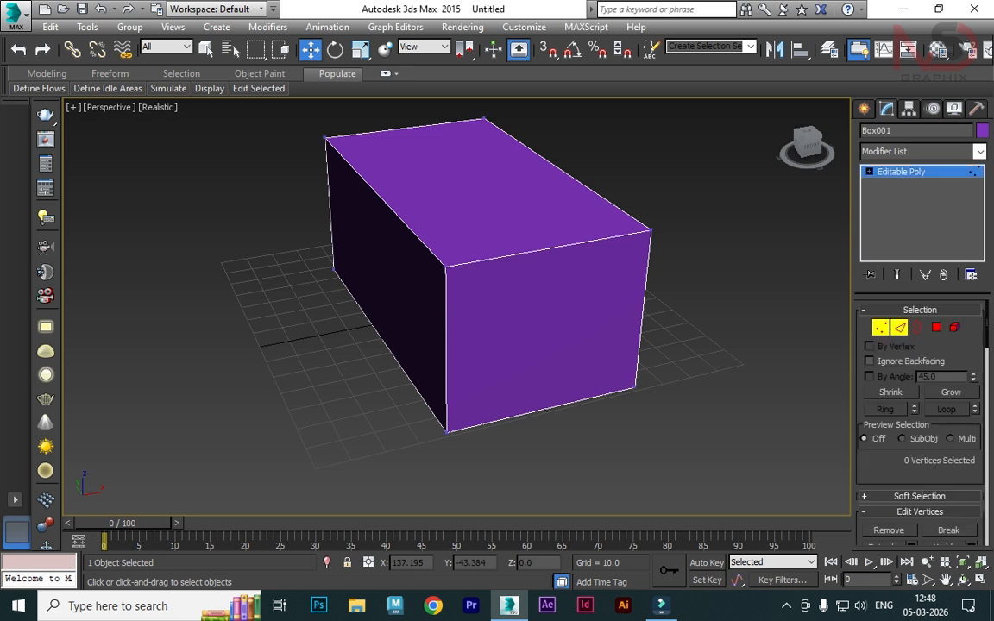
pyautogui.click(917, 327)
# At vertex level, pull the upper front corner vertex of the box outward, and undo the move
pyautogui.click(880, 327)
pyautogui.click(651, 230)
pyautogui.moveTo(650, 230); pyautogui.dragTo(787, 214)
pyautogui.hotkey('ctrl', 'z')
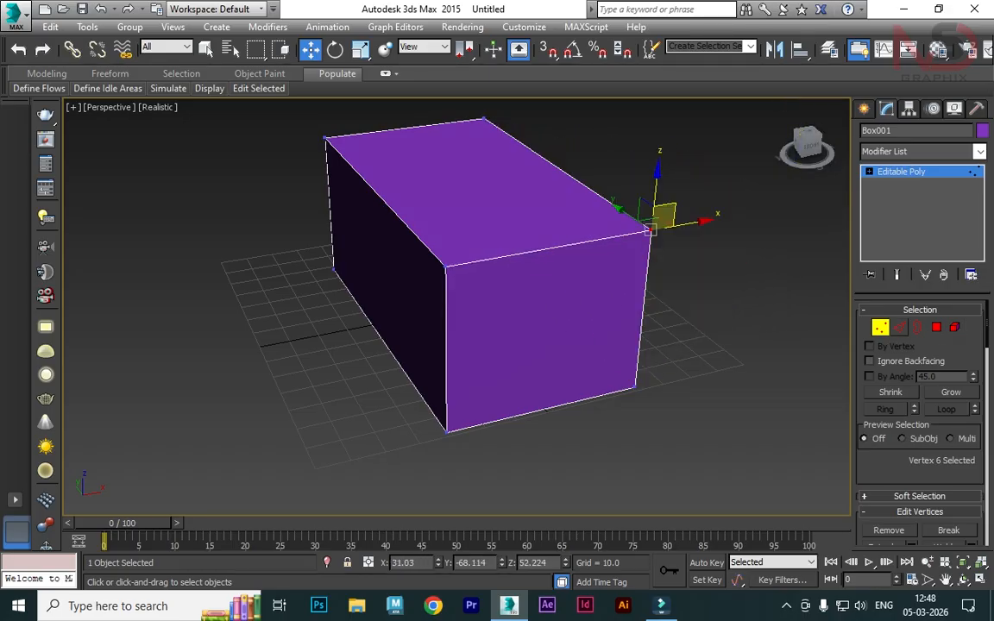
# At edge level, move the upper edge of the box's front face, and undo the move
pyautogui.click(899, 327)
pyautogui.click(553, 249)
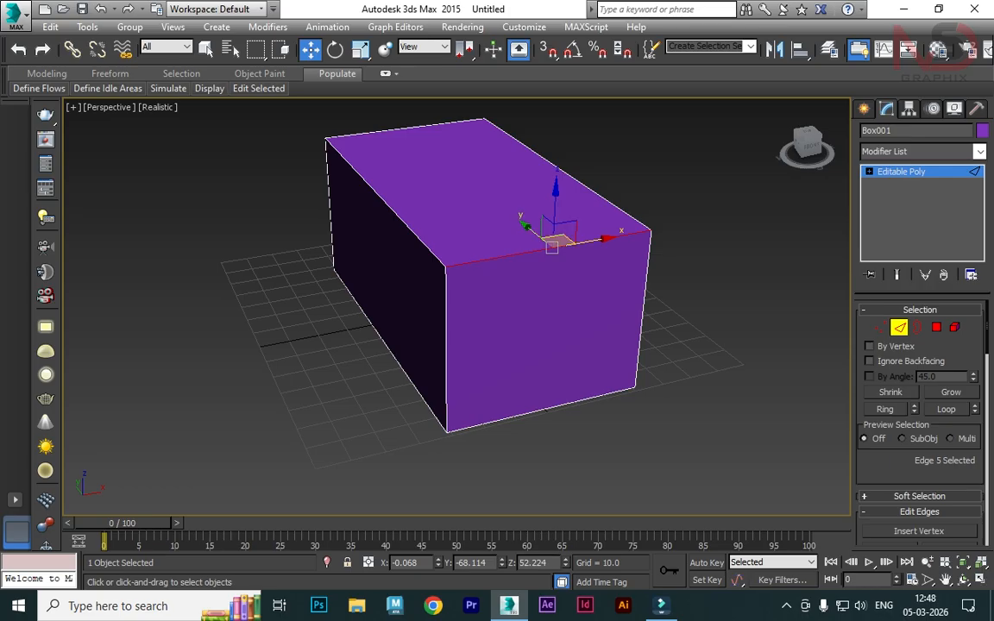
pyautogui.click(555, 164)
pyautogui.click(566, 246)
pyautogui.moveTo(594, 241); pyautogui.dragTo(695, 224)
pyautogui.hotkey('ctrl', 'z')
# Switch to polygon level and select the box's front face
pyautogui.press('4')
pyautogui.hotkey('ctrl', 'a')
pyautogui.click(548, 330)
pyautogui.moveTo(549, 331)
pyautogui.mouseDown()
pyautogui.moveTo(837, 385)
pyautogui.moveTo(716, 372)
pyautogui.moveTo(622, 382)
pyautogui.moveTo(548, 332)
pyautogui.mouseUp()
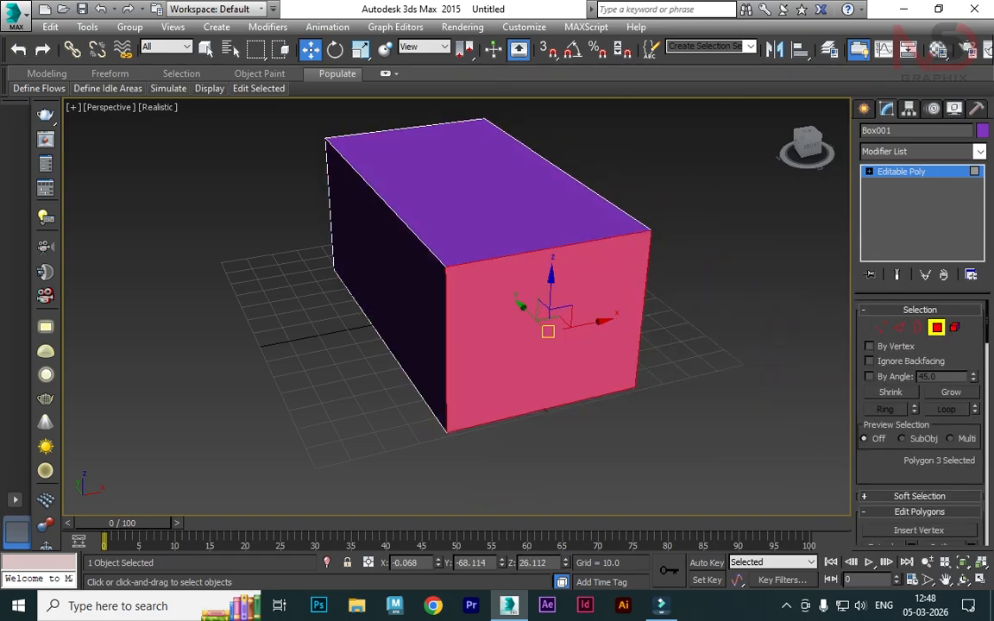
# Return to edge level and change the box's object color to teal
pyautogui.press('2')
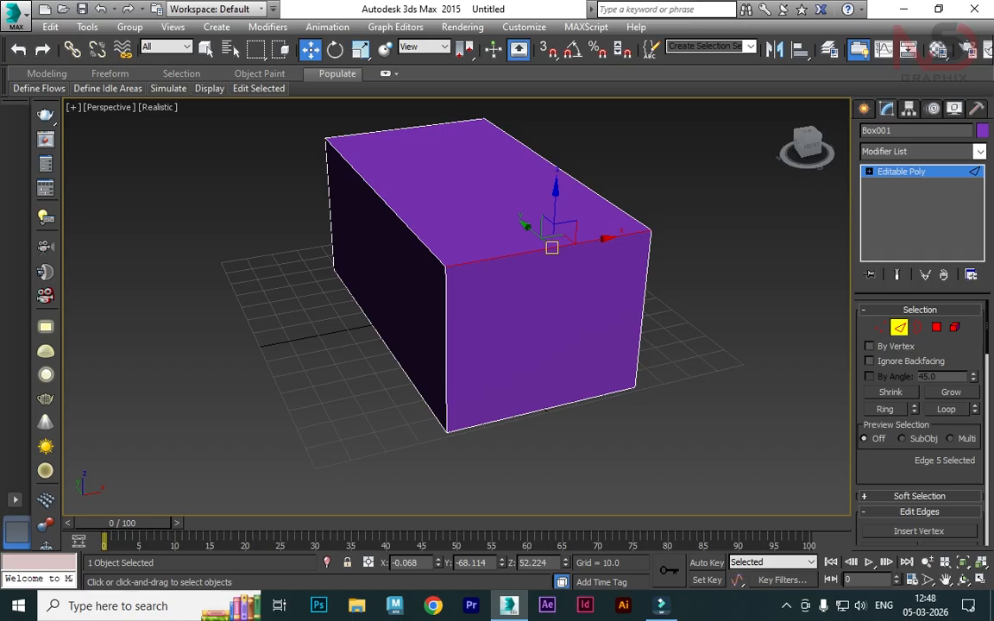
pyautogui.keyDown('alt'); pyautogui.moveTo(498, 328); pyautogui.dragTo(587, 350, button='middle'); pyautogui.keyUp('alt')
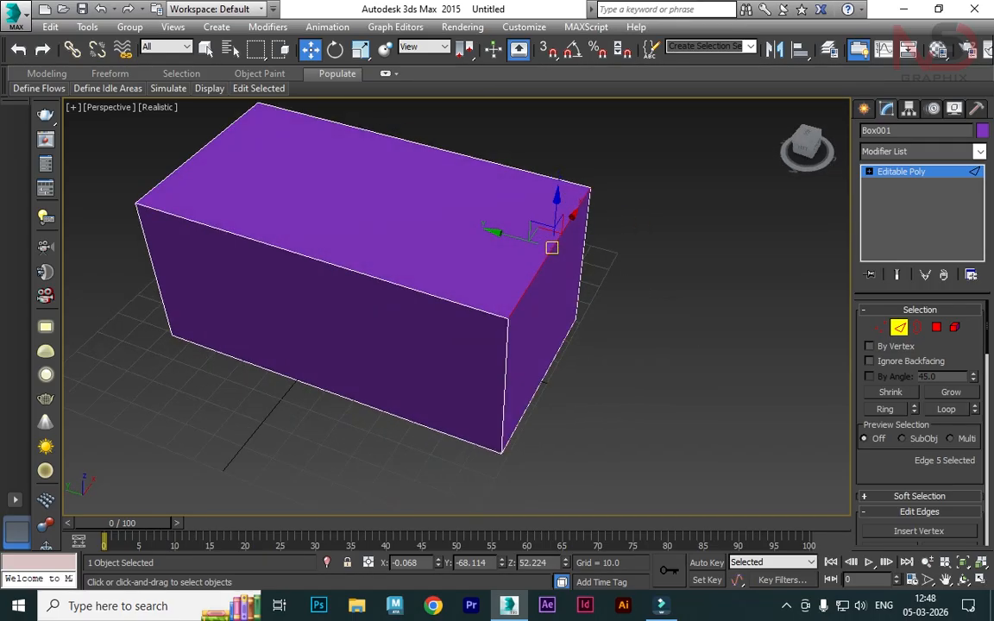
pyautogui.moveTo(325, 288); pyautogui.dragTo(443, 328, button='middle')
pyautogui.click(983, 130)
pyautogui.click(647, 234)
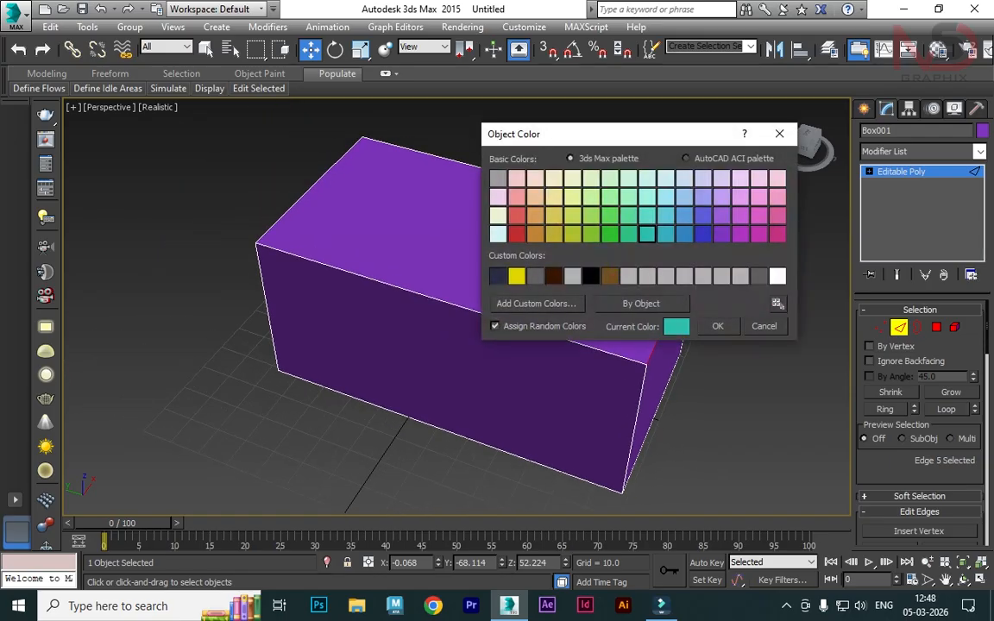
pyautogui.click(717, 327)
# Clear the edge selection and select the two long edges of the box's top face
pyautogui.click(834, 415)
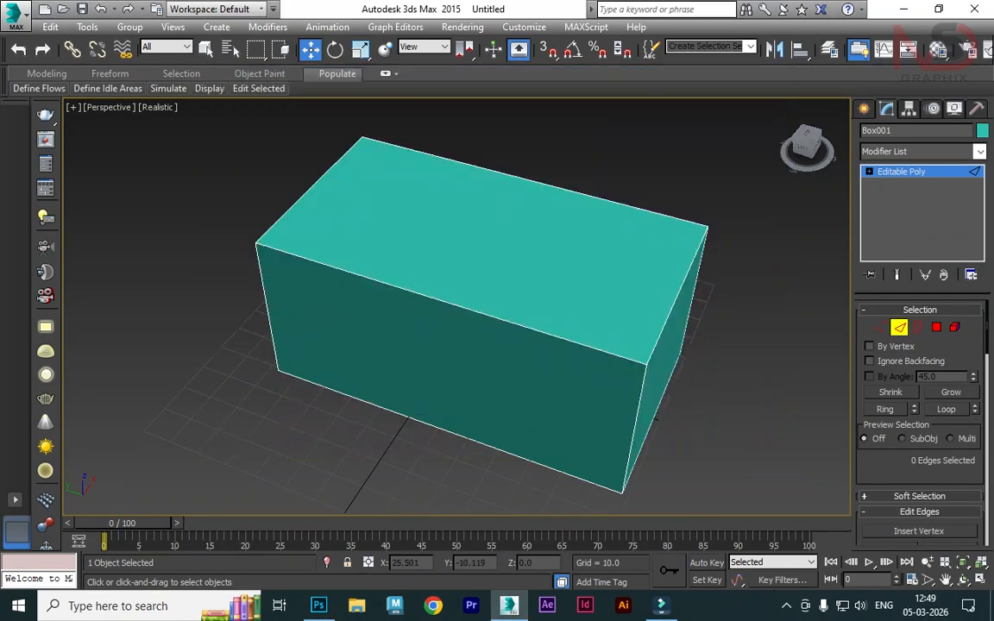
pyautogui.keyDown('alt'); pyautogui.moveTo(500, 203); pyautogui.dragTo(433, 216, button='middle'); pyautogui.keyUp('alt')
pyautogui.click(550, 186)
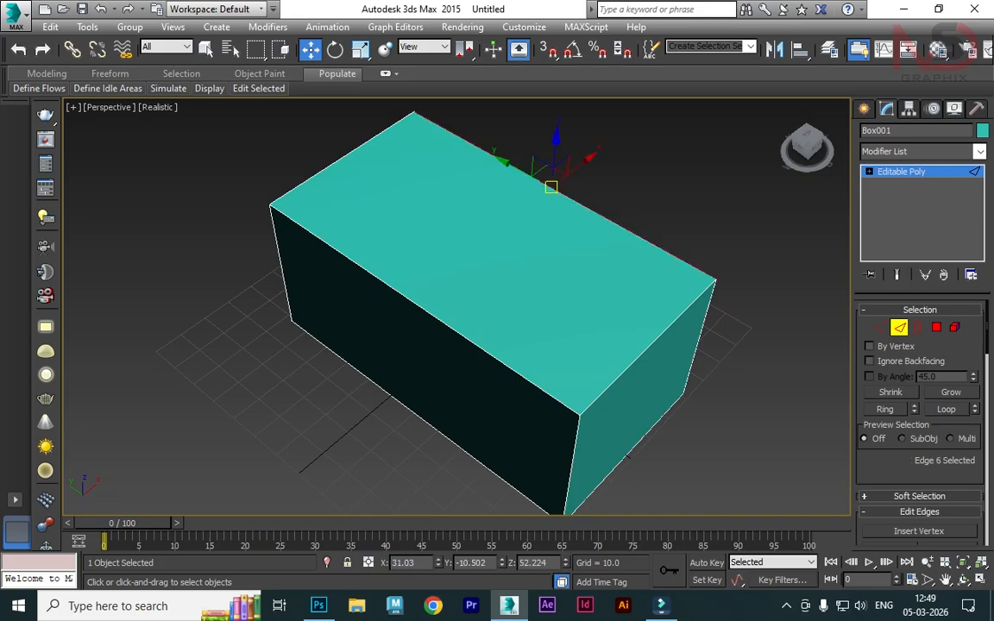
pyautogui.click(408, 299)
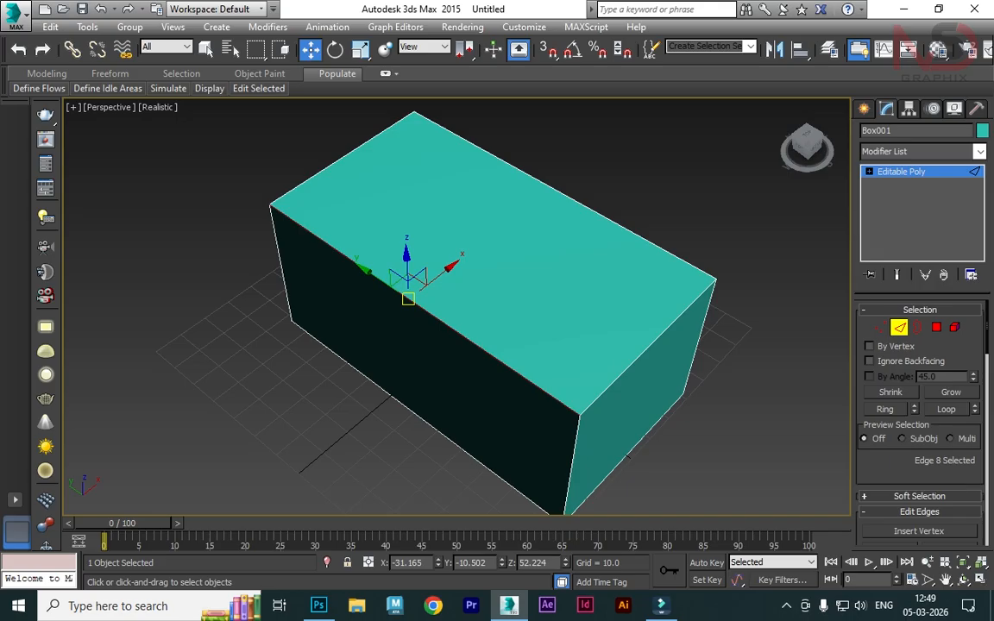
pyautogui.keyDown('ctrl'); pyautogui.click(552, 187); pyautogui.keyUp('ctrl')
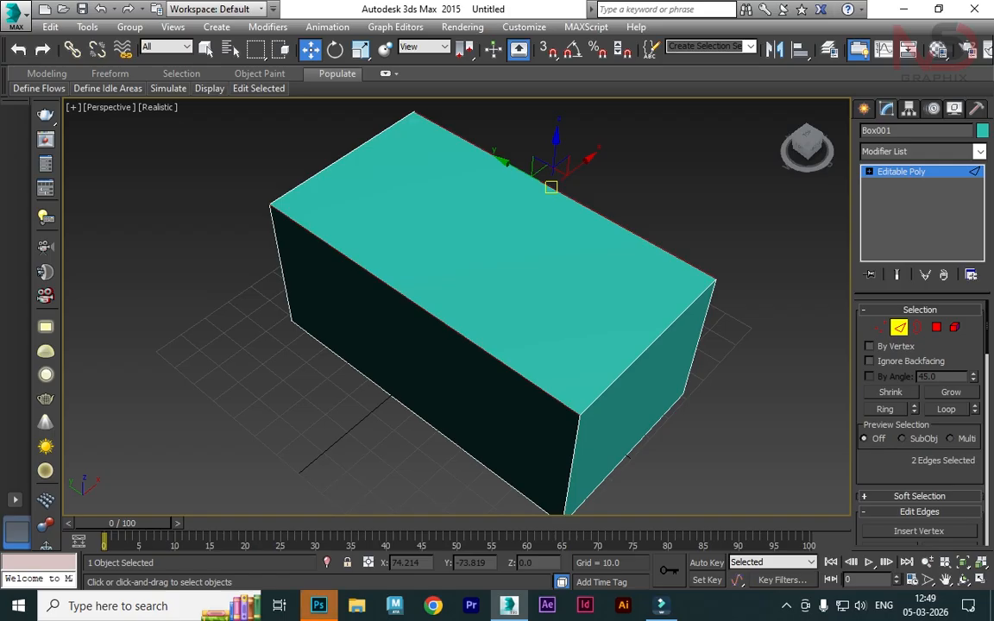
# Open the Connect settings for the two selected top edges and preview 6 segments
pyautogui.rightClick(764, 322)
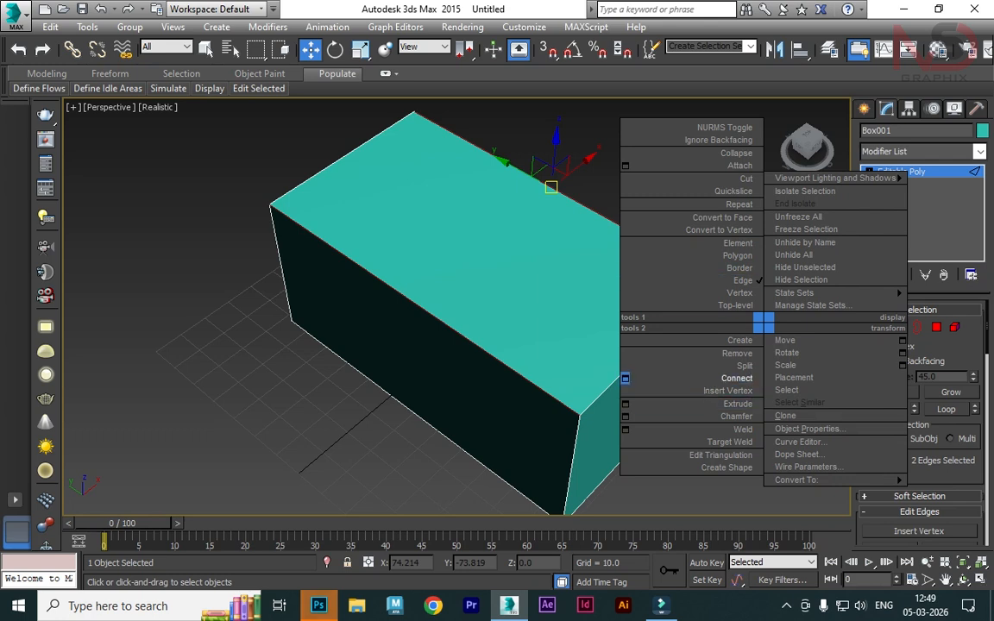
pyautogui.click(625, 378)
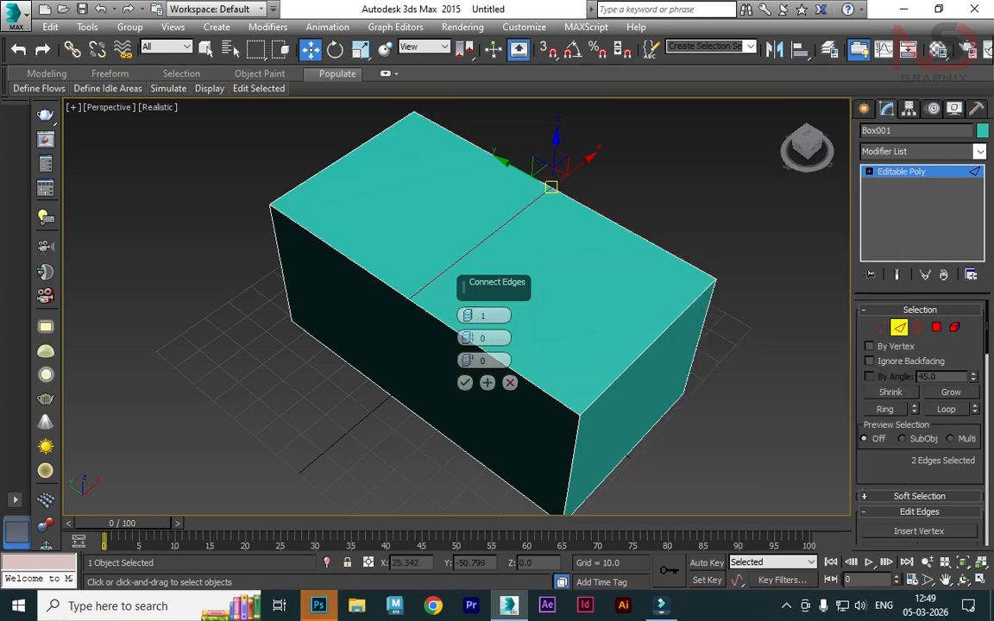
pyautogui.moveTo(458, 285); pyautogui.dragTo(695, 213)
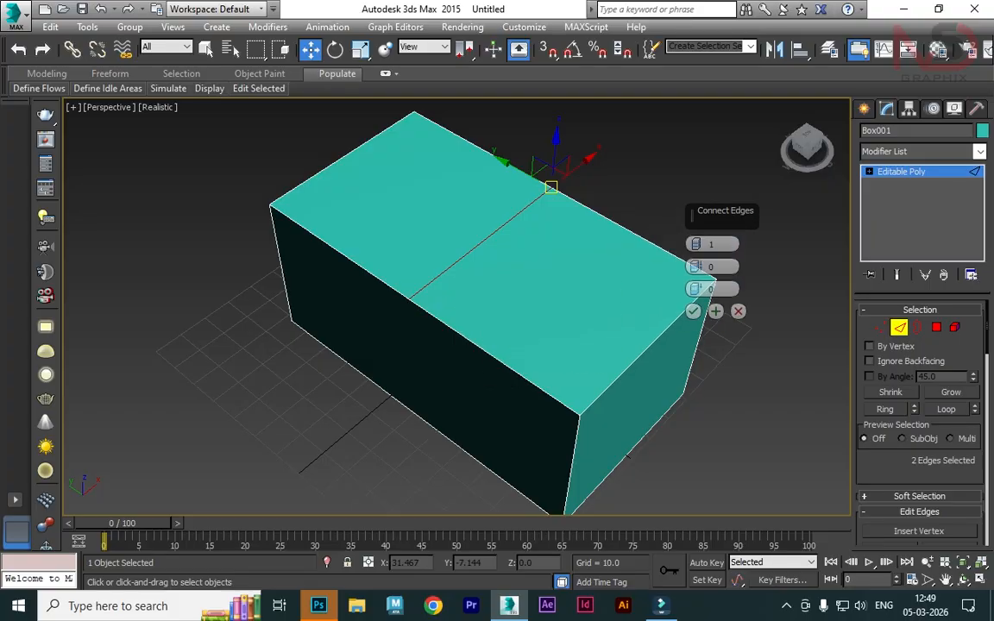
pyautogui.moveTo(697, 244); pyautogui.dragTo(696, 218)
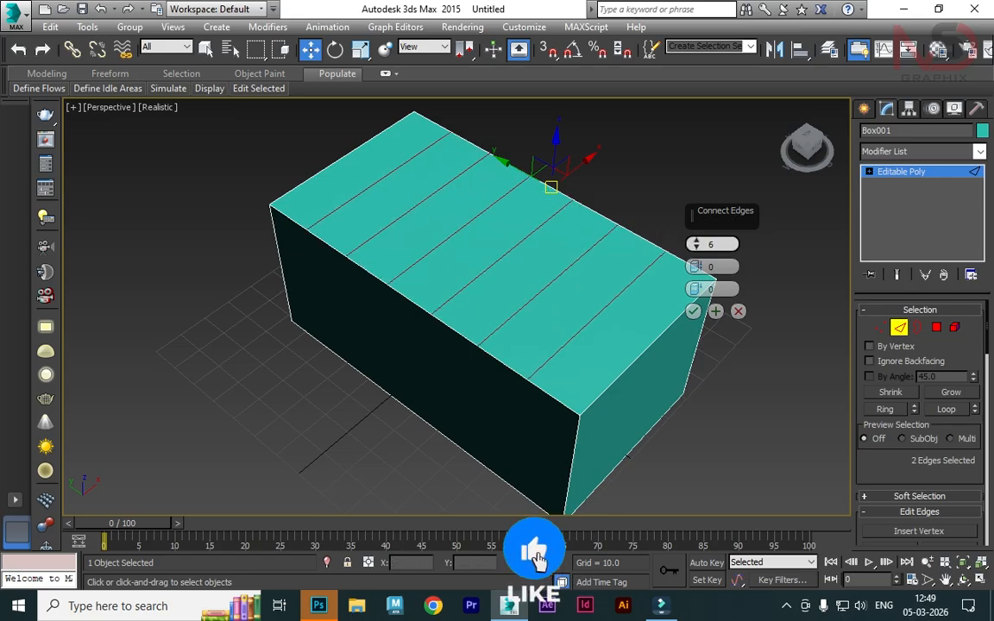
# Try out the Connect pinch and slide values, and reset segments, pinch and slide to their defaults
pyautogui.moveTo(696, 267); pyautogui.dragTo(697, 292)
pyautogui.rightClick(701, 245)
pyautogui.rightClick(701, 267)
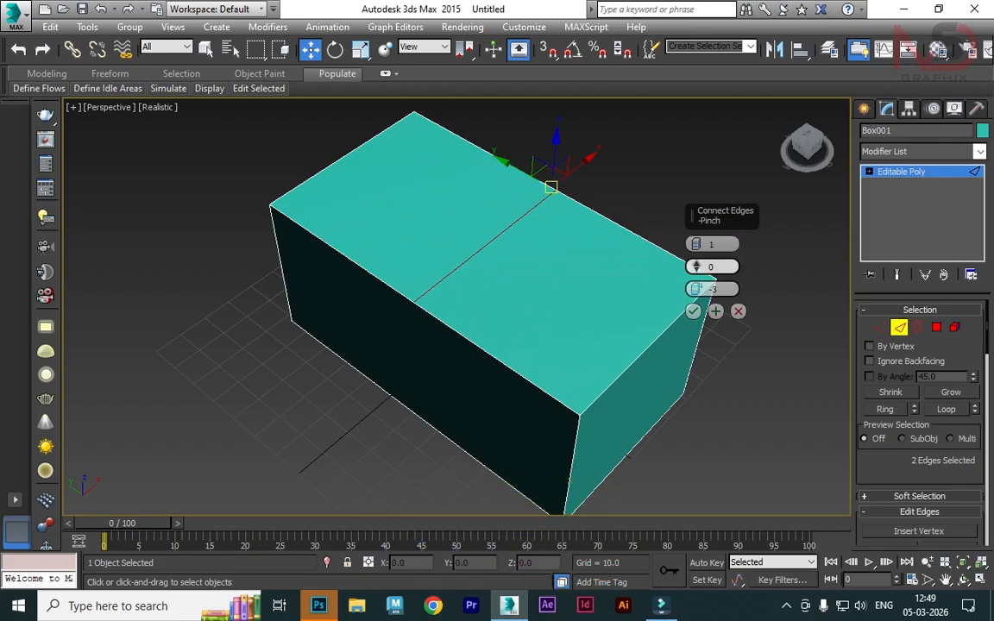
pyautogui.rightClick(701, 289)
# Connect the two long top edges with 2 segments, and undo the connection
pyautogui.moveTo(696, 244); pyautogui.dragTo(697, 240)
pyautogui.click(693, 311)
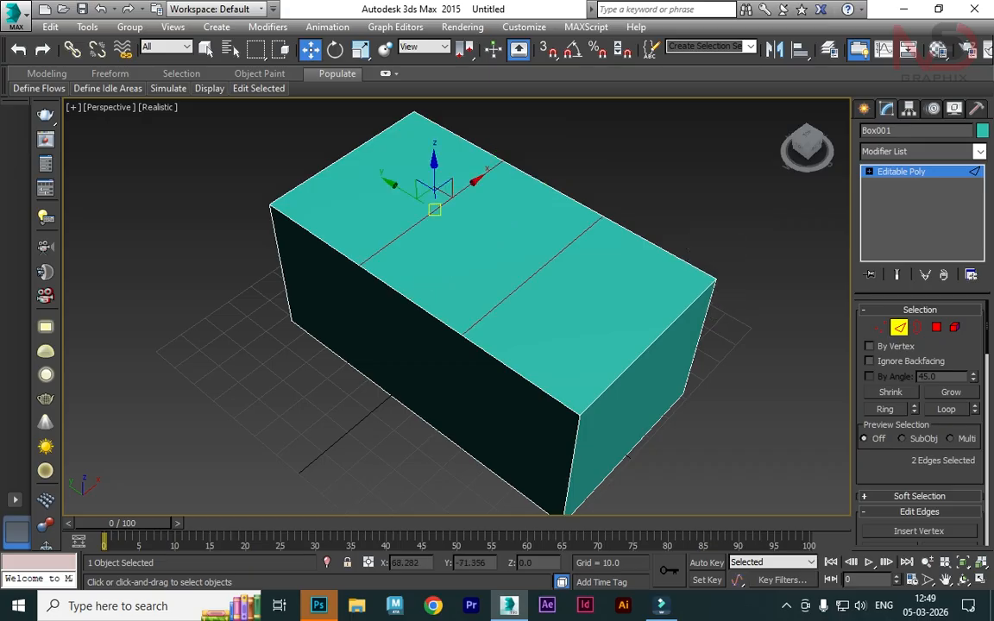
pyautogui.hotkey('ctrl', 'z')
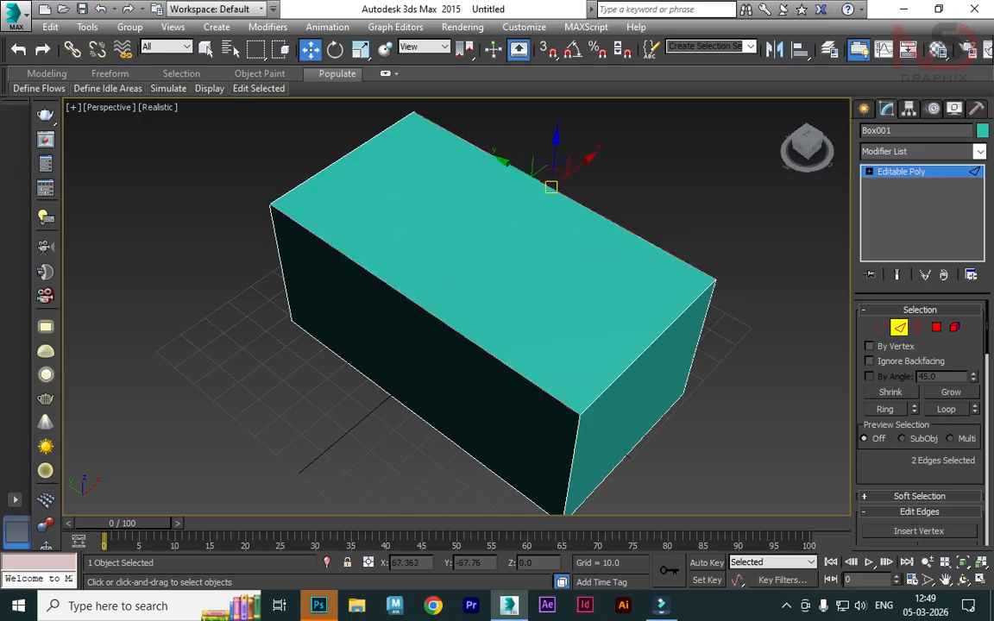
# Add a third long edge of the box to the selection and try connecting the three edges
pyautogui.keyDown('alt'); pyautogui.moveTo(371, 503); pyautogui.dragTo(458, 483, button='middle'); pyautogui.keyUp('alt')
pyautogui.keyDown('ctrl'); pyautogui.click(475, 451); pyautogui.keyUp('ctrl')
pyautogui.keyDown('alt'); pyautogui.moveTo(475, 452); pyautogui.dragTo(259, 466, button='middle'); pyautogui.keyUp('alt')
pyautogui.rightClick(769, 256)
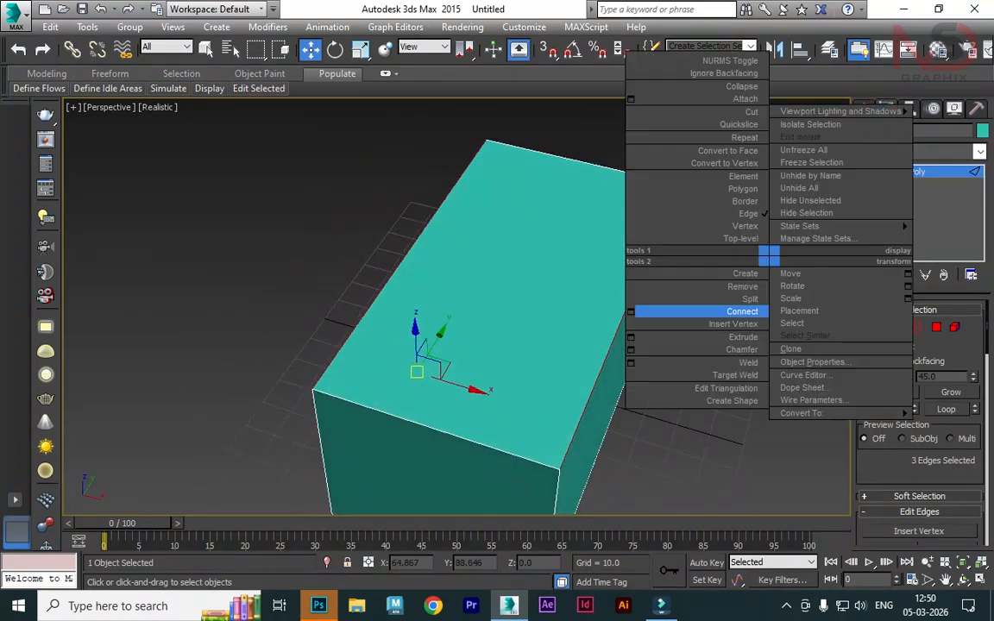
pyautogui.click(631, 311)
pyautogui.keyDown('alt'); pyautogui.moveTo(631, 345); pyautogui.dragTo(553, 423, button='middle'); pyautogui.keyUp('alt')
pyautogui.click(738, 310)
# Select one long top edge and extend the selection to the ring of all four long edges
pyautogui.keyDown('alt'); pyautogui.moveTo(604, 362); pyautogui.dragTo(749, 346, button='middle'); pyautogui.keyUp('alt')
pyautogui.click(470, 272)
pyautogui.keyDown('alt'); pyautogui.moveTo(518, 328); pyautogui.dragTo(372, 390, button='middle'); pyautogui.keyUp('alt')
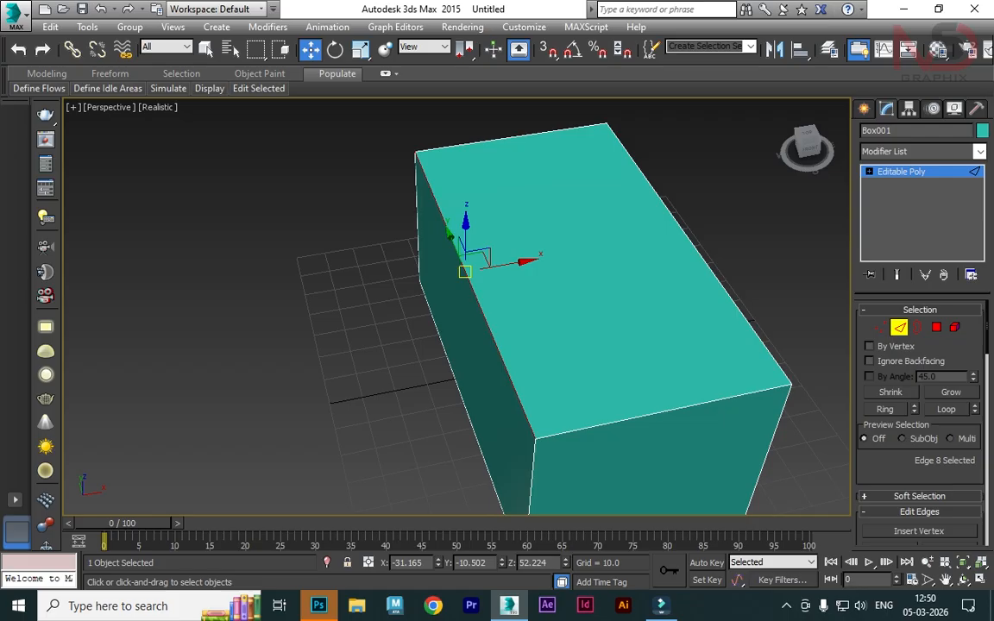
pyautogui.hotkey('alt', 'r')
pyautogui.keyDown('alt'); pyautogui.moveTo(518, 362); pyautogui.dragTo(552, 362, button='middle'); pyautogui.keyUp('alt')
pyautogui.rightClick(766, 205)
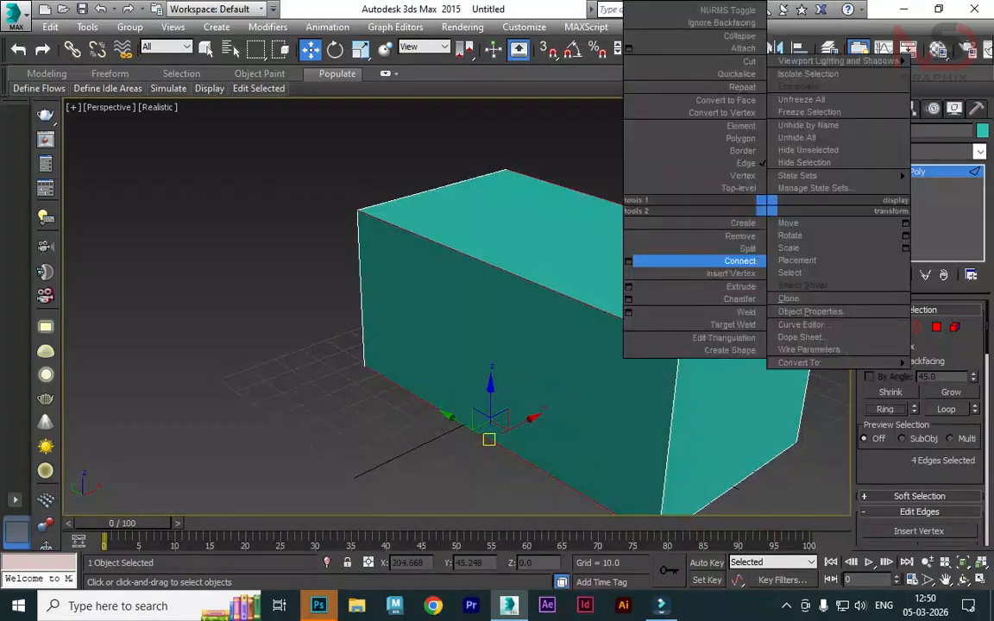
# Connect the four long edges around the box with 4 segments, pinch 1 and slide 0
pyautogui.click(629, 261)
pyautogui.keyDown('alt'); pyautogui.moveTo(604, 285); pyautogui.dragTo(337, 320, button='middle'); pyautogui.keyUp('alt')
pyautogui.moveTo(717, 216); pyautogui.dragTo(644, 216, button='middle')
pyautogui.click(697, 241)
pyautogui.moveTo(697, 267); pyautogui.dragTo(696, 293)
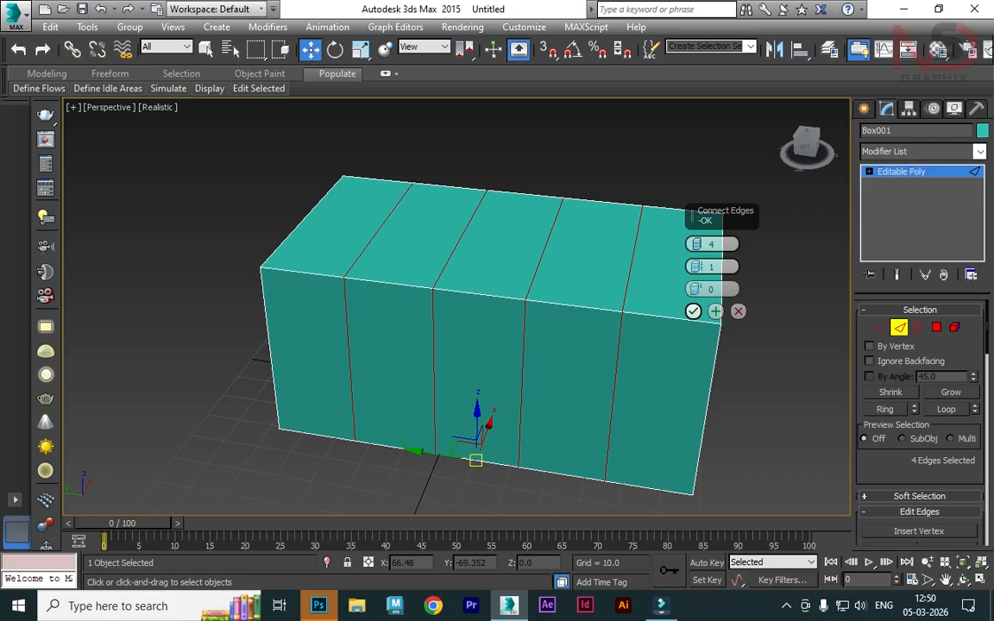
pyautogui.click(715, 312)
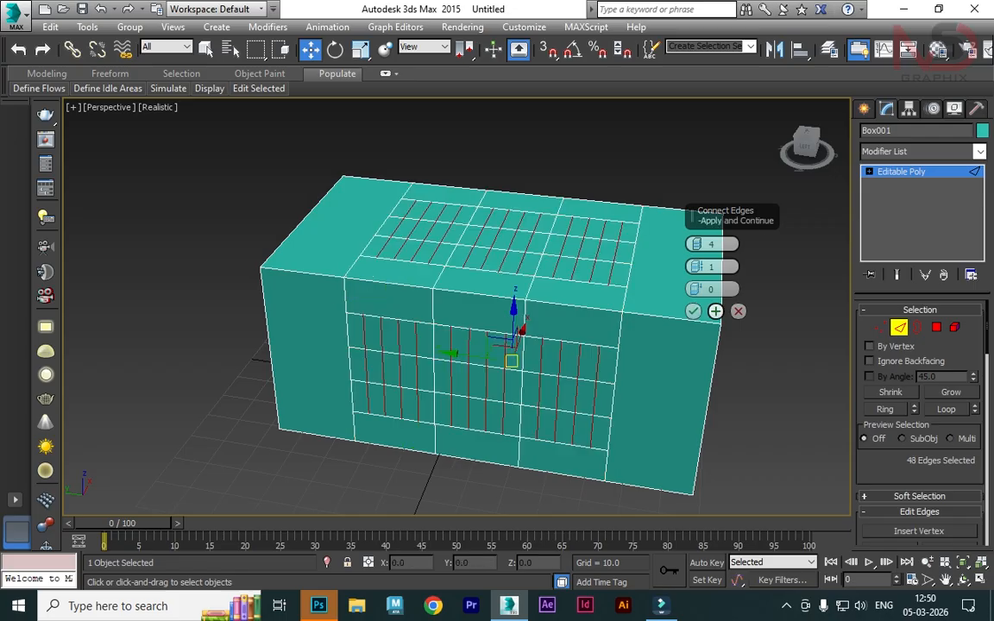
pyautogui.hotkey('ctrl', 'z')
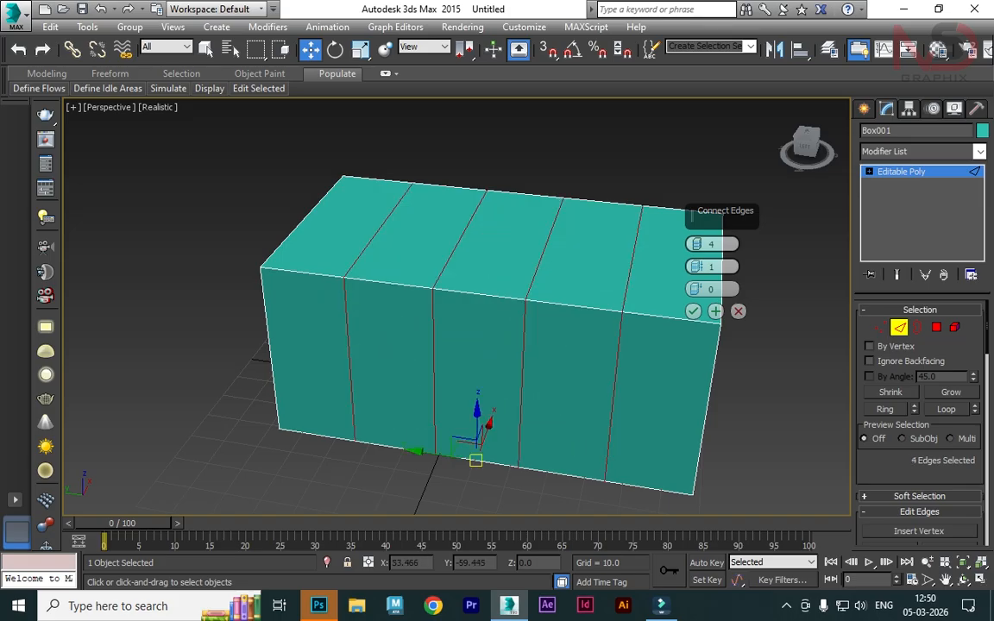
pyautogui.click(693, 312)
# Clear the selection, select the two short end edges of the top face, and try connecting them
pyautogui.hotkey('ctrl', 'd')
pyautogui.click(722, 268)
pyautogui.keyDown('alt'); pyautogui.moveTo(722, 268); pyautogui.dragTo(721, 280, button='middle'); pyautogui.keyUp('alt')
pyautogui.click(306, 207)
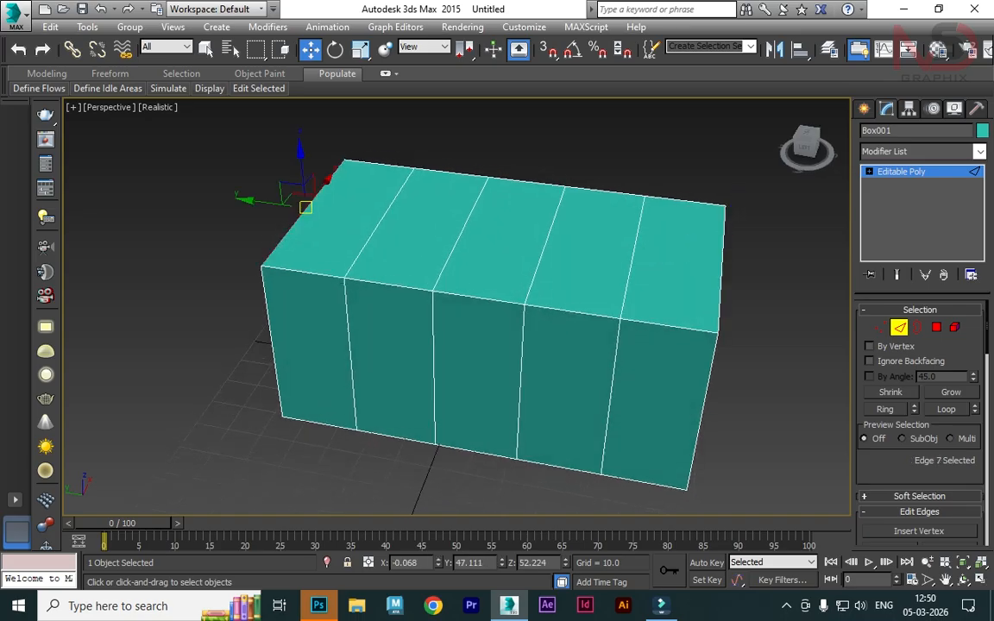
pyautogui.click(722, 263)
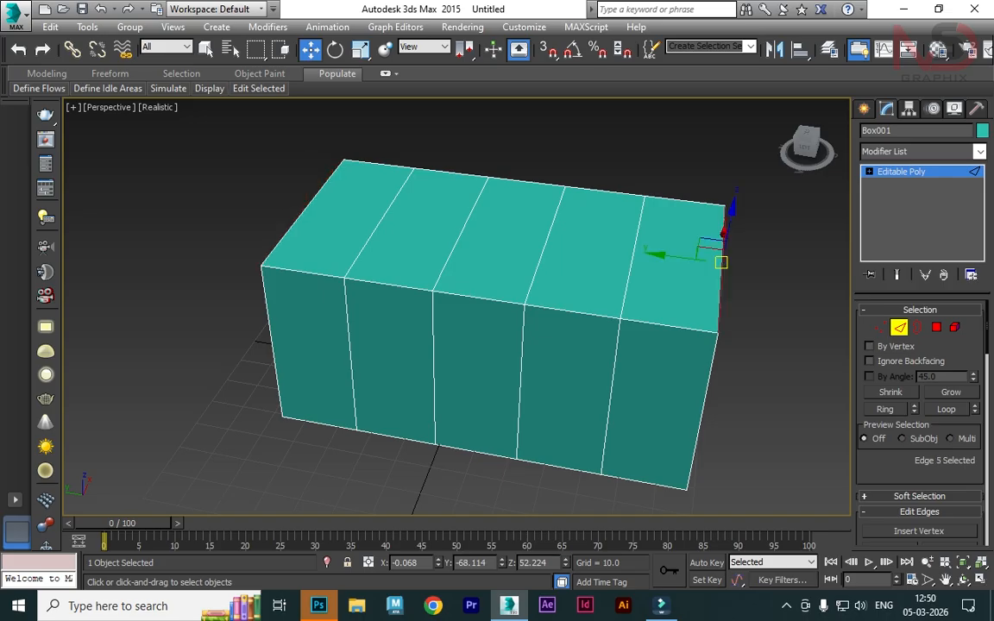
pyautogui.keyDown('ctrl'); pyautogui.click(304, 211); pyautogui.keyUp('ctrl')
pyautogui.rightClick(722, 263)
pyautogui.click(744, 302)
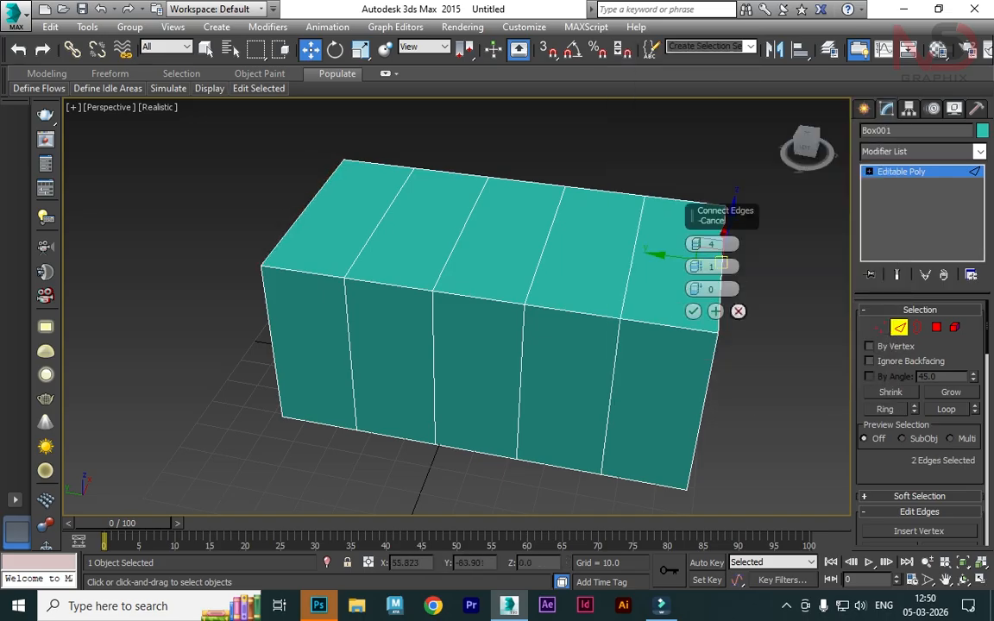
pyautogui.press('Escape')
# Add the four dividing edges on the top face to the selection and try connecting all six edges
pyautogui.keyDown('ctrl'); pyautogui.click(633, 257); pyautogui.keyUp('ctrl')
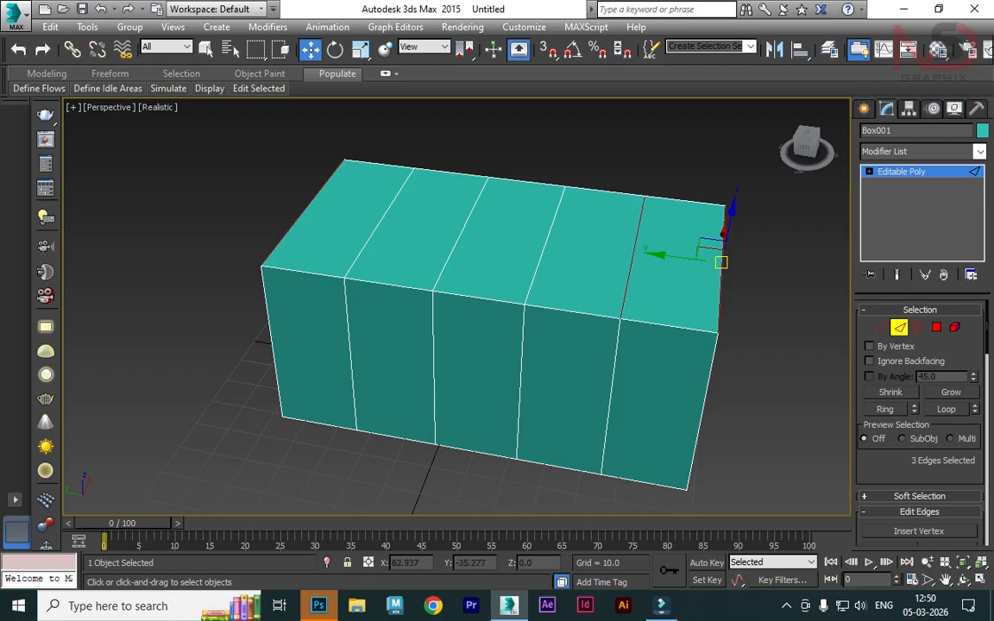
pyautogui.keyDown('ctrl'); pyautogui.click(544, 245); pyautogui.keyUp('ctrl')
pyautogui.keyDown('ctrl'); pyautogui.click(461, 234); pyautogui.keyUp('ctrl')
pyautogui.keyDown('ctrl'); pyautogui.click(379, 223); pyautogui.keyUp('ctrl')
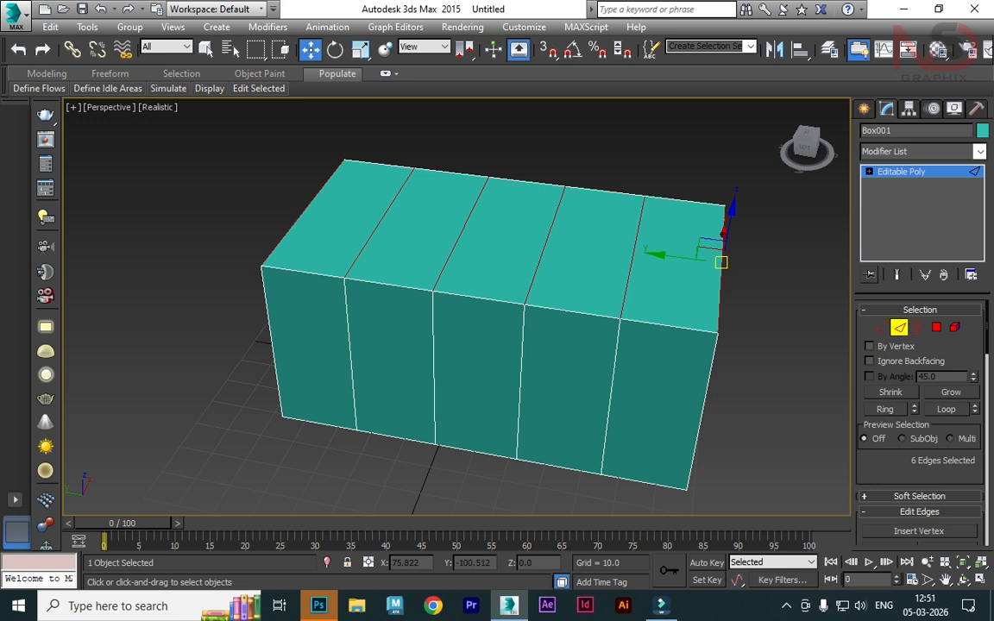
pyautogui.rightClick(809, 266)
pyautogui.click(670, 320)
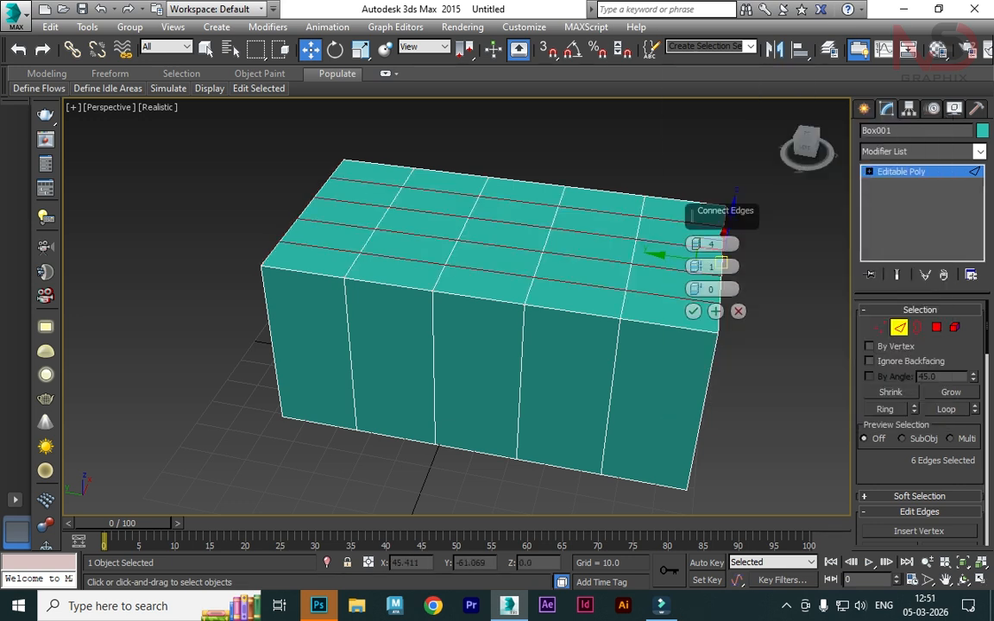
pyautogui.click(738, 311)
pyautogui.rightClick(774, 296)
pyautogui.click(637, 353)
pyautogui.keyDown('alt'); pyautogui.moveTo(553, 345); pyautogui.dragTo(595, 341, button='middle'); pyautogui.keyUp('alt')
pyautogui.click(739, 312)
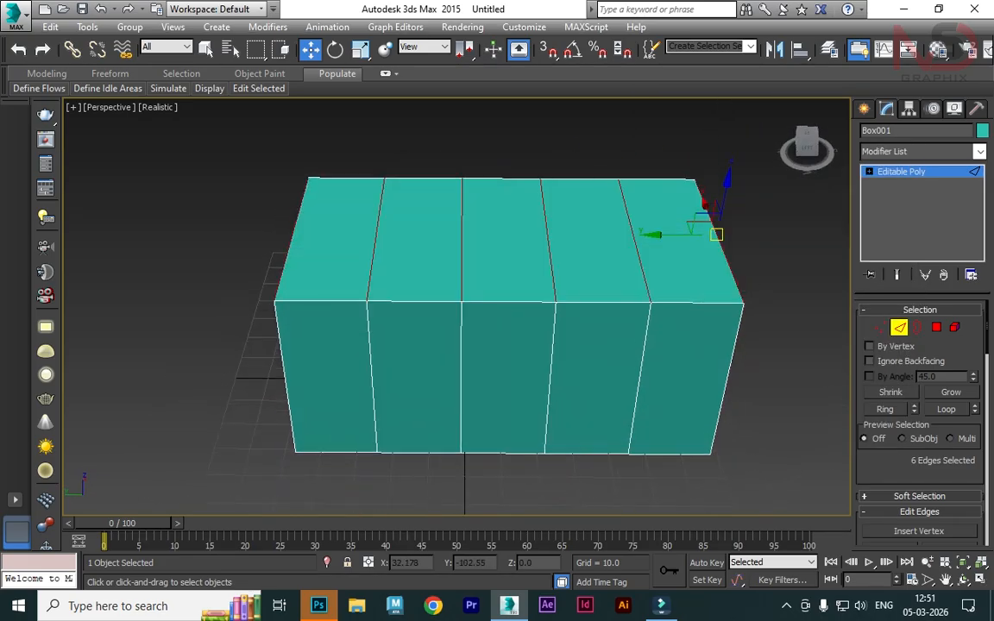
# Undo the multiple edge selection, ring-select the crosswise edges from one short end edge, and connect them with 4 segments and pinch 1
pyautogui.hotkey('ctrl', 'z')
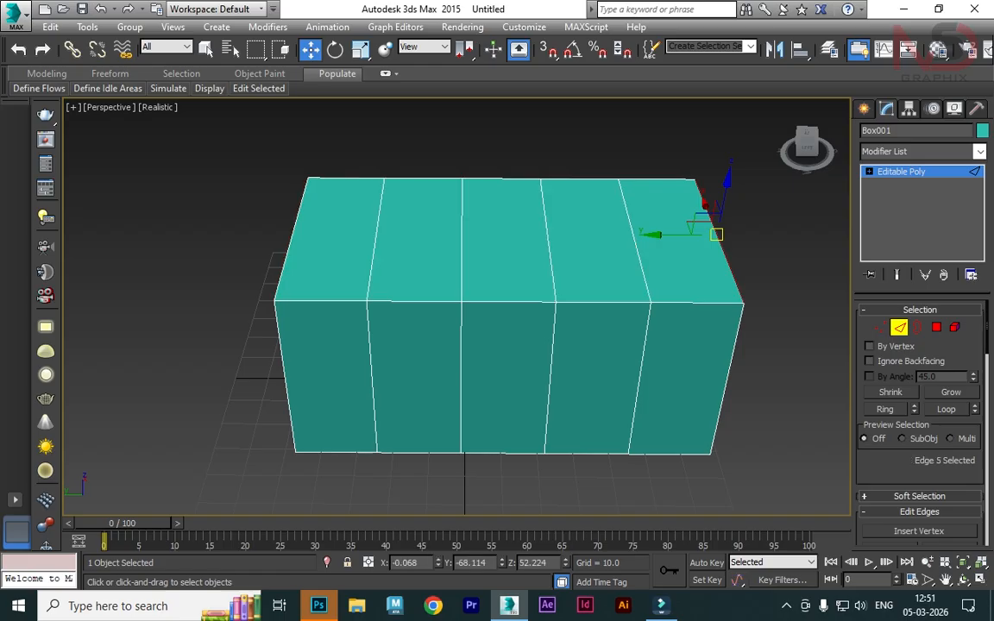
pyautogui.click(885, 409)
pyautogui.keyDown('alt'); pyautogui.moveTo(553, 345); pyautogui.dragTo(690, 259, button='middle'); pyautogui.keyUp('alt')
pyautogui.rightClick(727, 225)
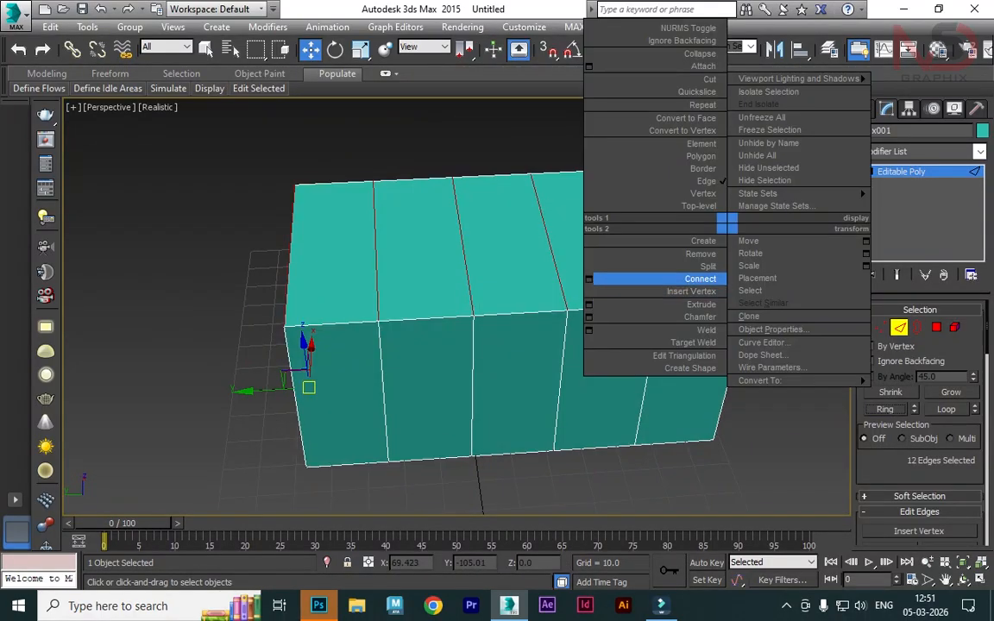
pyautogui.click(591, 279)
pyautogui.click(693, 311)
pyautogui.keyDown('alt'); pyautogui.moveTo(605, 345); pyautogui.dragTo(595, 311, button='middle'); pyautogui.keyUp('alt')
# Switch to Photoshop, create a new blank document and hide its grid lines
pyautogui.click(318, 606)
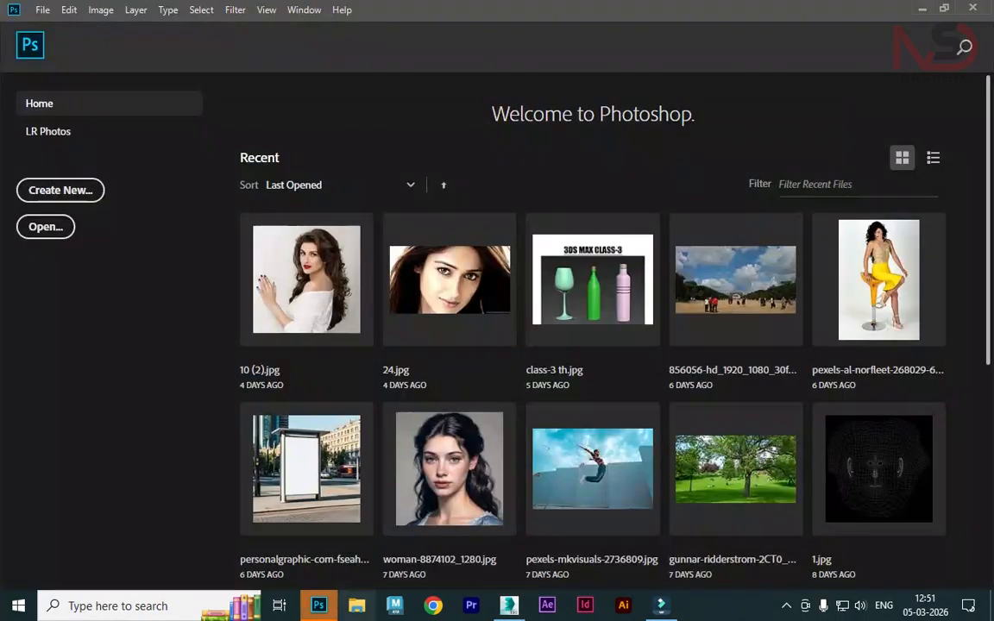
pyautogui.click(60, 189)
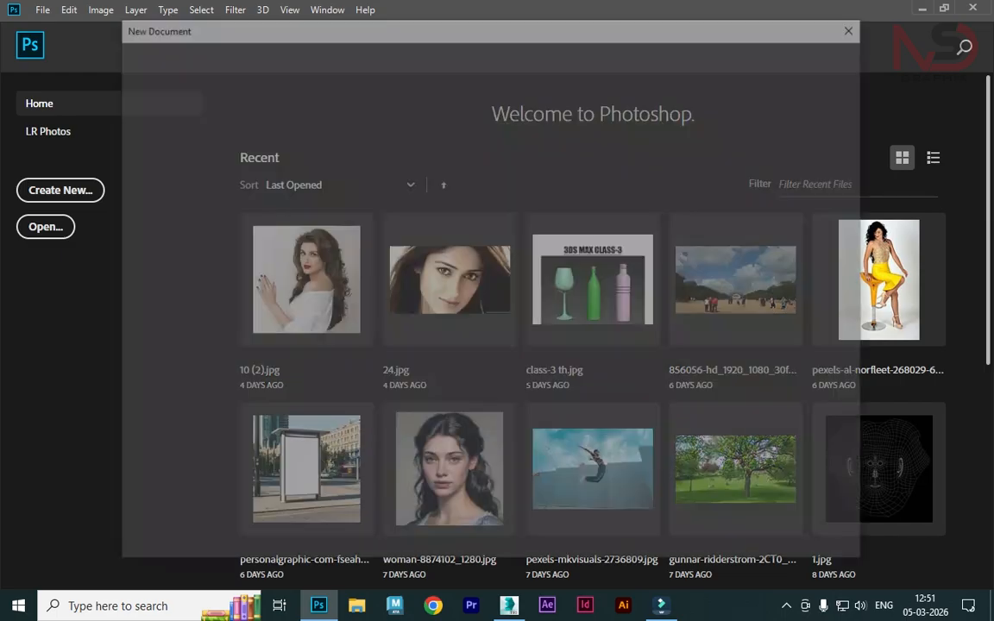
pyautogui.press('Return')
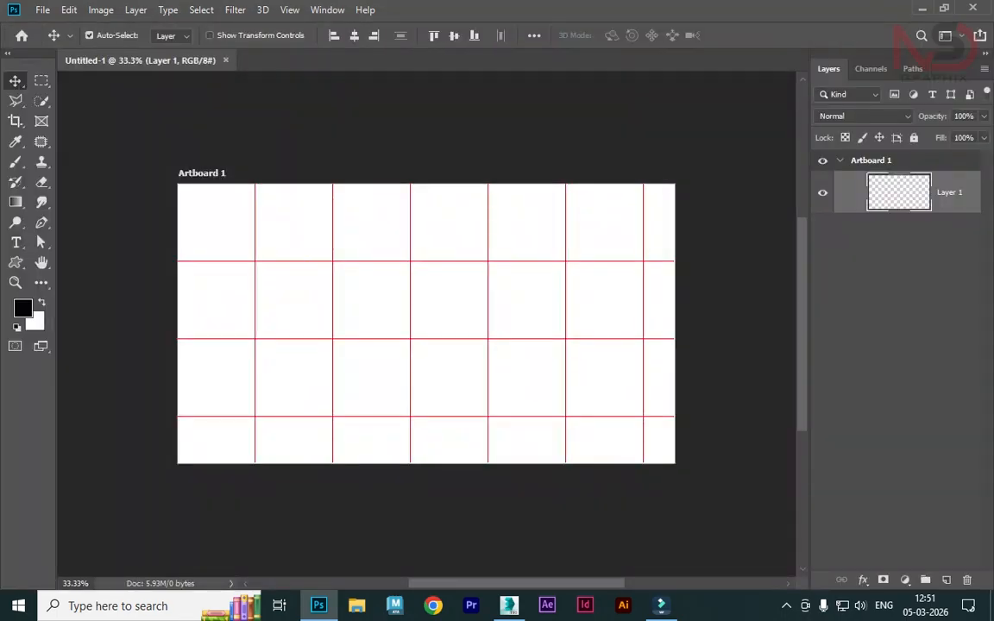
pyautogui.hotkey('ctrl', 'h')
# Sketch two horizontal lines crossed by three upright lines with the Brush tool, and undo the strokes
pyautogui.press('b')
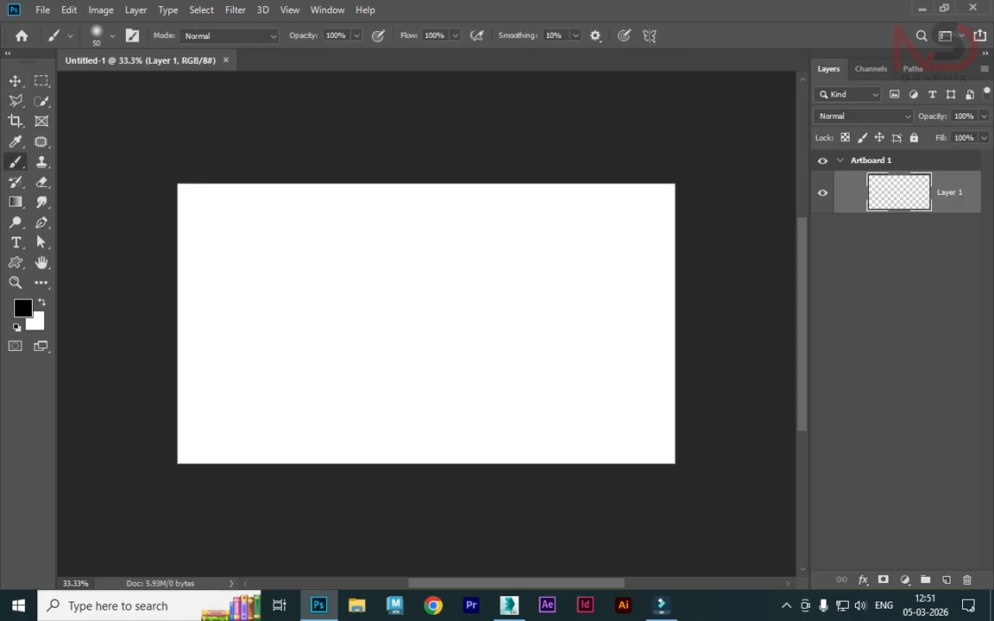
pyautogui.moveTo(254, 244); pyautogui.dragTo(547, 240)
pyautogui.moveTo(246, 330); pyautogui.dragTo(537, 326)
pyautogui.moveTo(321, 190); pyautogui.dragTo(356, 390)
pyautogui.moveTo(409, 192); pyautogui.dragTo(483, 399)
pyautogui.moveTo(473, 199); pyautogui.dragTo(524, 371)
pyautogui.hotkey('ctrl', 'z')
pyautogui.hotkey('ctrl', 'z')
pyautogui.hotkey('ctrl', 'z')
pyautogui.hotkey('ctrl', 'z')
pyautogui.hotkey('ctrl', 'z')
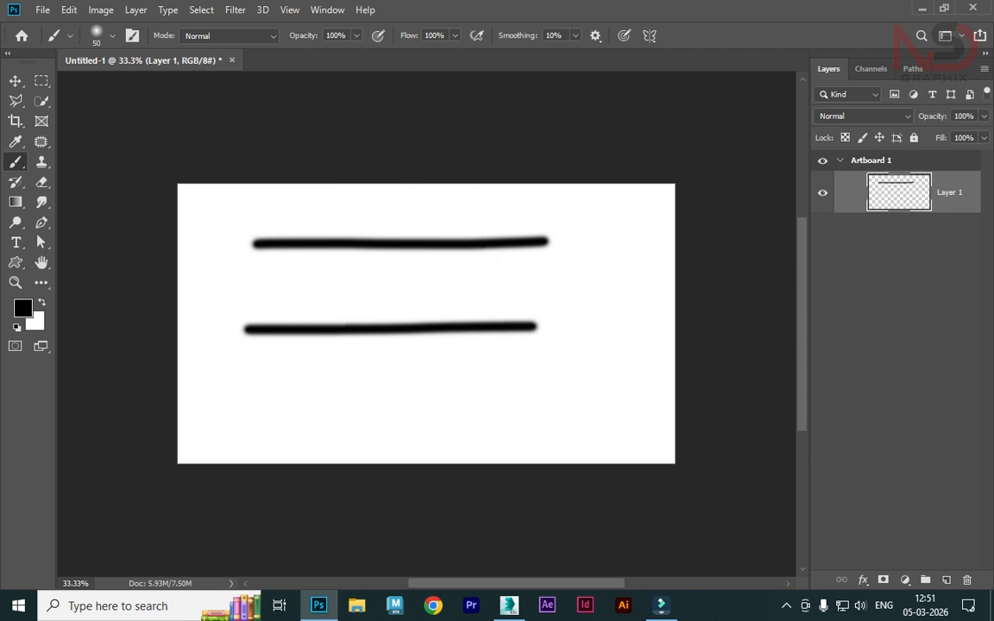
# Sketch two upright strokes crossed by two horizontal strokes on the canvas, and undo all four
pyautogui.moveTo(552, 194); pyautogui.dragTo(532, 409)
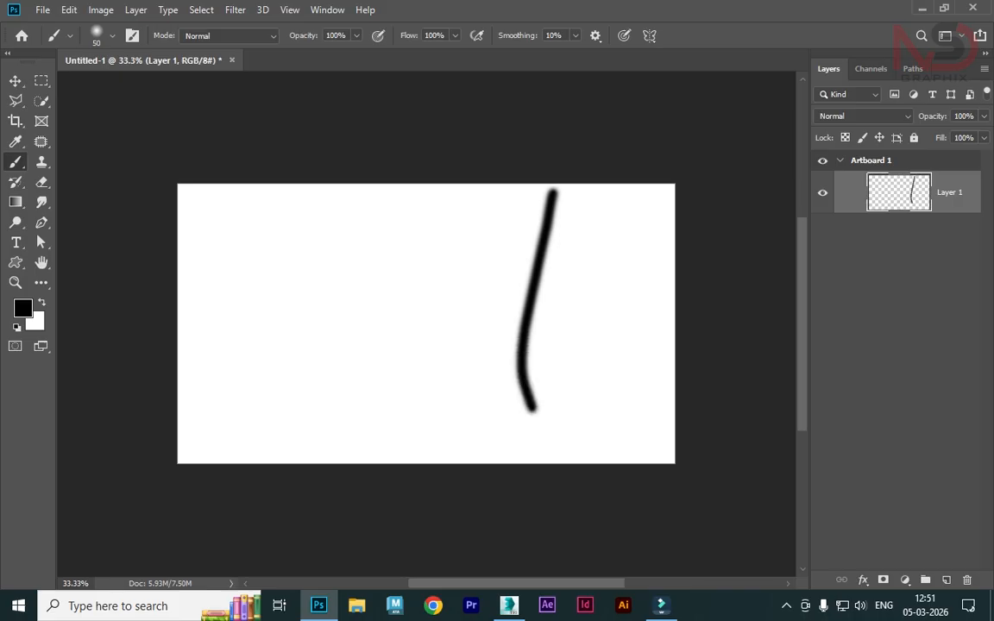
pyautogui.moveTo(266, 194); pyautogui.dragTo(326, 408)
pyautogui.moveTo(221, 238); pyautogui.dragTo(544, 241)
pyautogui.moveTo(272, 313); pyautogui.dragTo(588, 313)
pyautogui.hotkey('ctrl', 'z')
pyautogui.hotkey('ctrl', 'z')
pyautogui.hotkey('ctrl', 'z')
pyautogui.hotkey('ctrl', 'z')
# Paint two parallel horizontal lines with three upright lines running across them, and undo the whole sketch
pyautogui.moveTo(292, 223); pyautogui.dragTo(563, 223)
pyautogui.moveTo(292, 319); pyautogui.dragTo(567, 317)
pyautogui.moveTo(361, 189); pyautogui.dragTo(377, 367)
pyautogui.moveTo(440, 192); pyautogui.dragTo(478, 372)
pyautogui.moveTo(515, 187); pyautogui.dragTo(542, 382)
pyautogui.hotkey('ctrl', 'z')
pyautogui.hotkey('ctrl', 'z')
pyautogui.hotkey('ctrl', 'z')
pyautogui.hotkey('ctrl', 'z')
pyautogui.hotkey('ctrl', 'z')
pyautogui.hotkey('ctrl', 'z')
pyautogui.hotkey('ctrl', 'z')
# Paint two vertical strokes crossed by three roughly horizontal strokes to illustrate the ring of parallel edges
pyautogui.moveTo(574, 197); pyautogui.dragTo(555, 407)
pyautogui.moveTo(395, 206); pyautogui.dragTo(392, 411)
pyautogui.moveTo(298, 273); pyautogui.dragTo(621, 246)
pyautogui.moveTo(326, 328); pyautogui.dragTo(570, 287)
pyautogui.moveTo(335, 365); pyautogui.dragTo(656, 340)
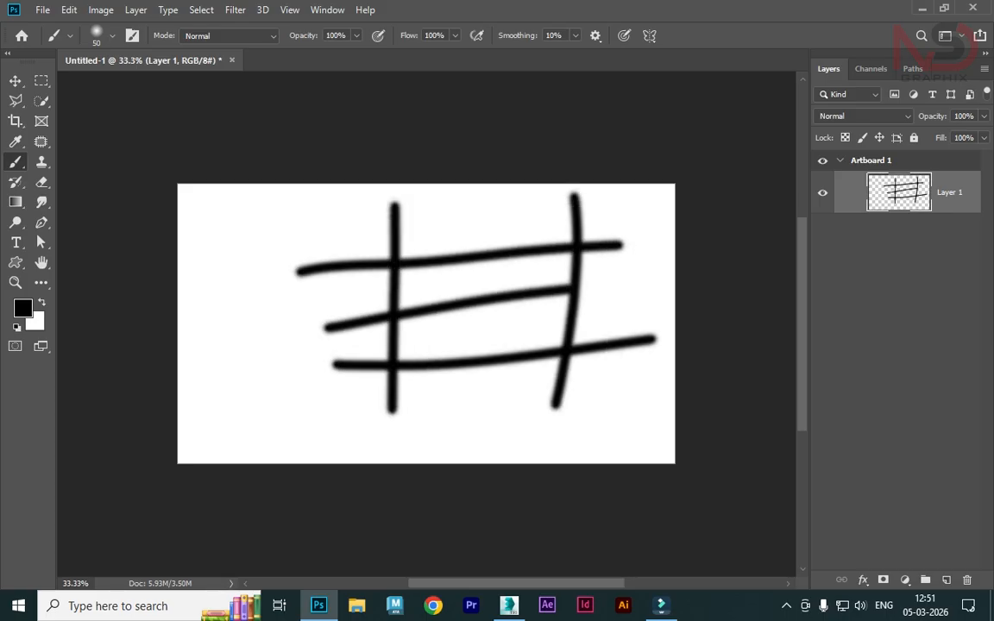
# Switch back to 3ds Max and undo the edge connections until the box is undivided
pyautogui.click(509, 606)
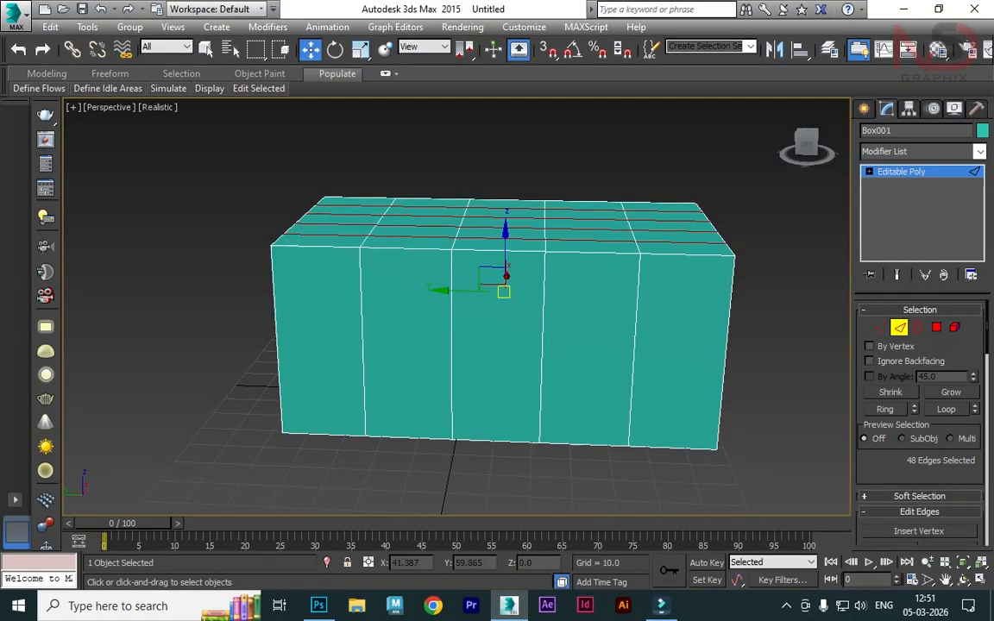
pyautogui.hotkey('ctrl', 'z')
pyautogui.hotkey('ctrl', 'z')
pyautogui.hotkey('ctrl', 'z')
pyautogui.hotkey('ctrl', 'z')
pyautogui.hotkey('ctrl', 'z')
pyautogui.hotkey('ctrl', 'z')
pyautogui.hotkey('ctrl', 'z')
pyautogui.hotkey('ctrl', 'z')
pyautogui.hotkey('ctrl', 'z')
pyautogui.hotkey('ctrl', 'z')
# Ring-select the four long edges of the box and connect them with 4 segments, pinch 1 and slide 0
pyautogui.click(885, 409)
pyautogui.keyDown('alt'); pyautogui.moveTo(536, 345); pyautogui.dragTo(496, 390, button='middle'); pyautogui.keyUp('alt')
pyautogui.click(462, 308)
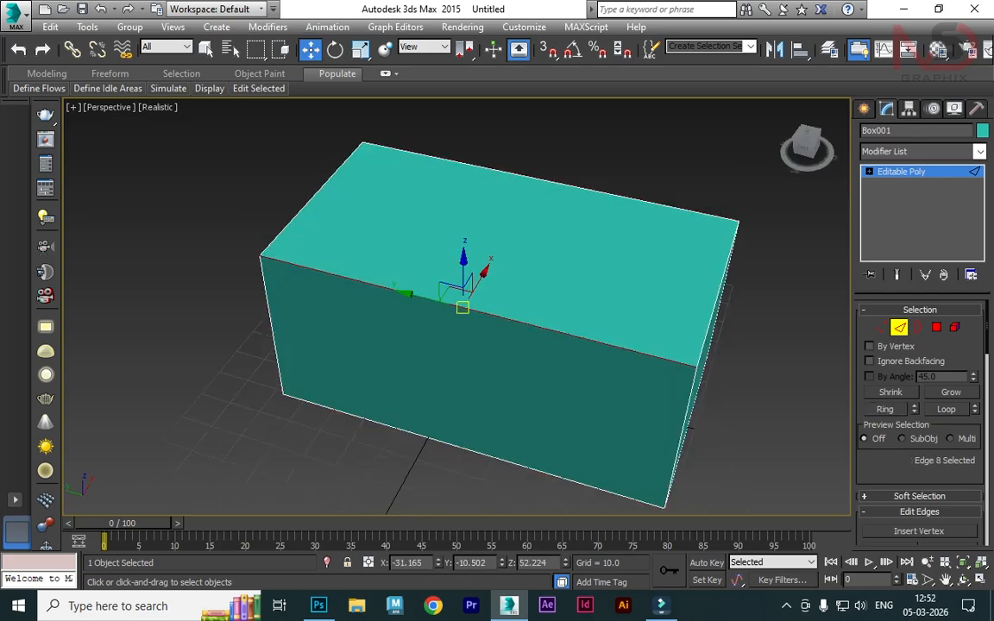
pyautogui.hotkey('ctrl', 'z')
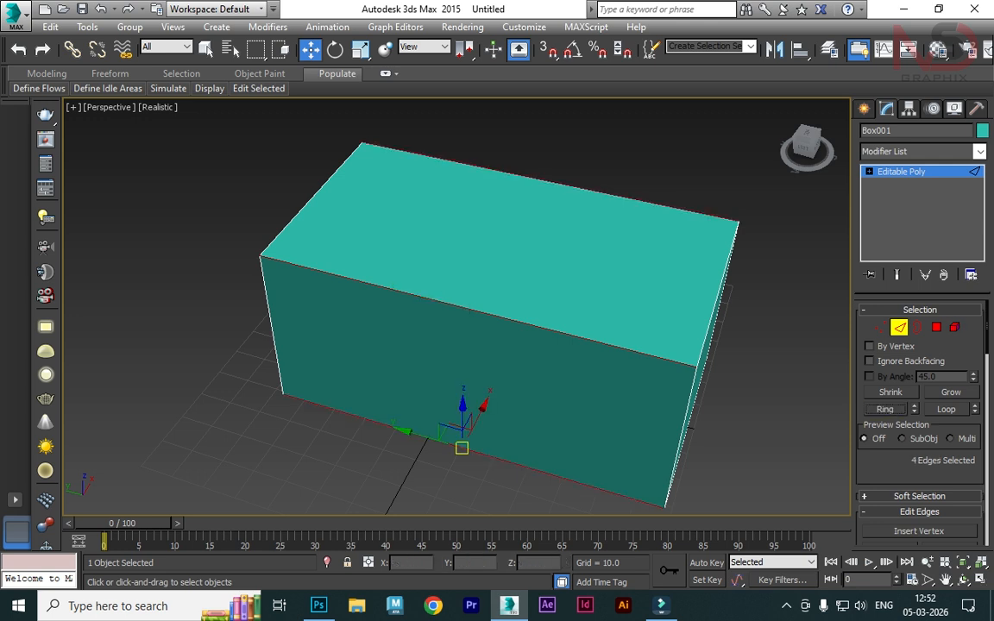
pyautogui.rightClick(775, 278)
pyautogui.click(637, 334)
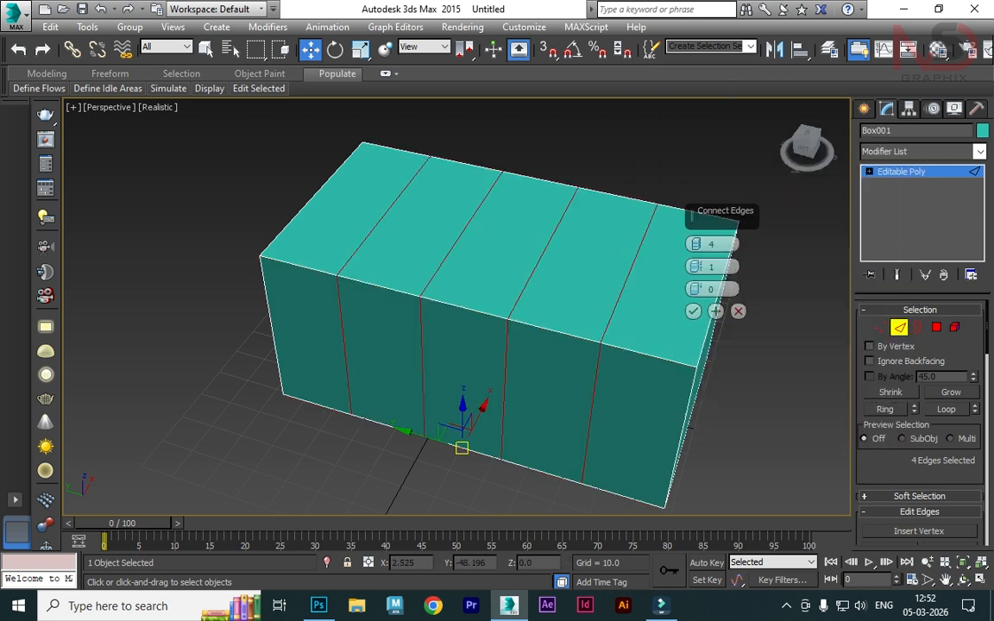
pyautogui.click(693, 311)
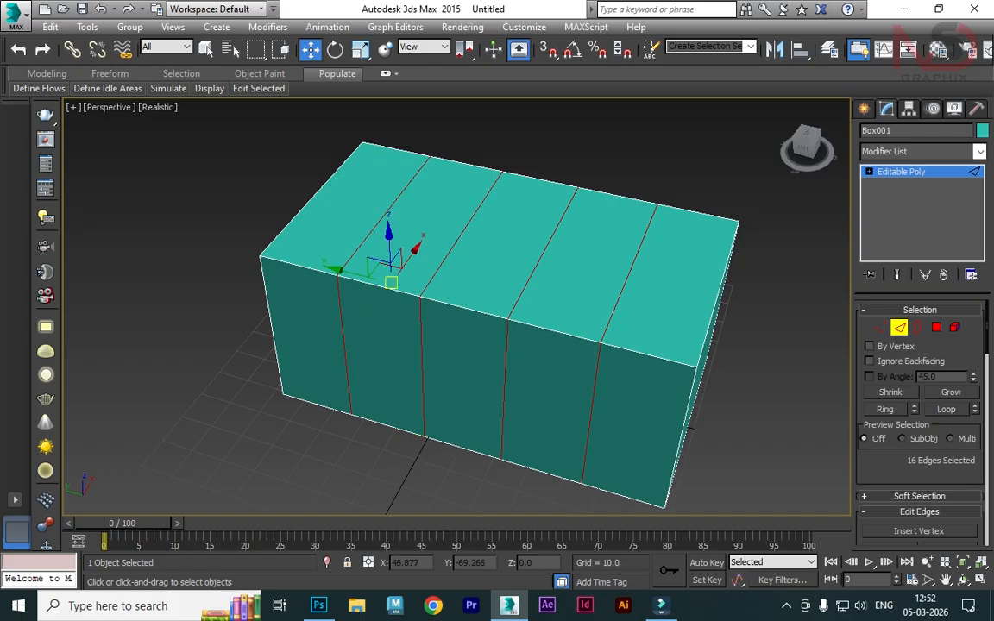
# Ring-select the edges running across the box's width and connect them with 4 segments, pinch 1 and slide 0
pyautogui.click(718, 291)
pyautogui.hotkey('alt', 'r')
pyautogui.rightClick(707, 294)
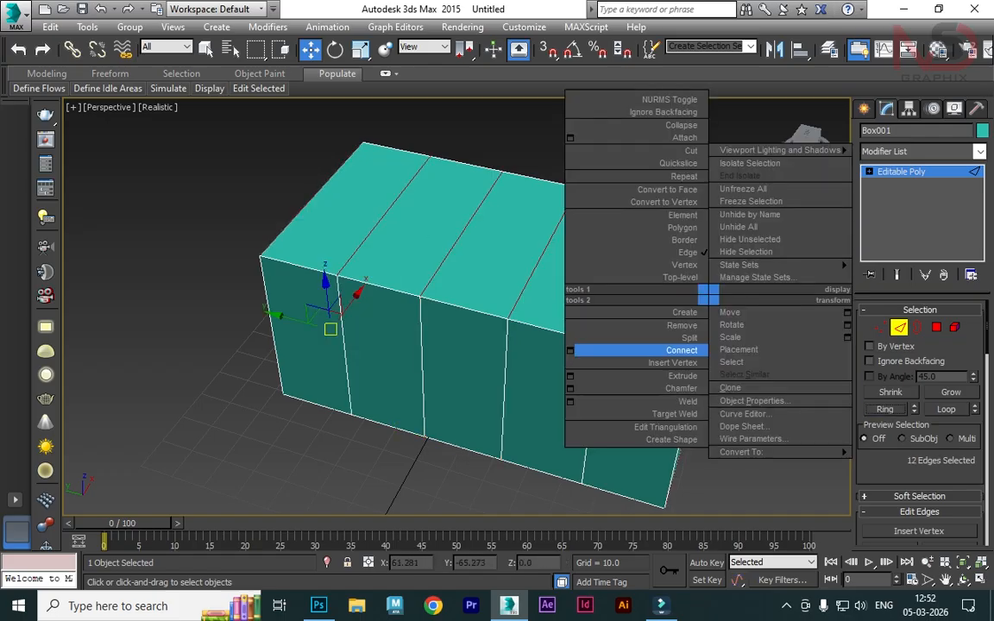
pyautogui.click(570, 350)
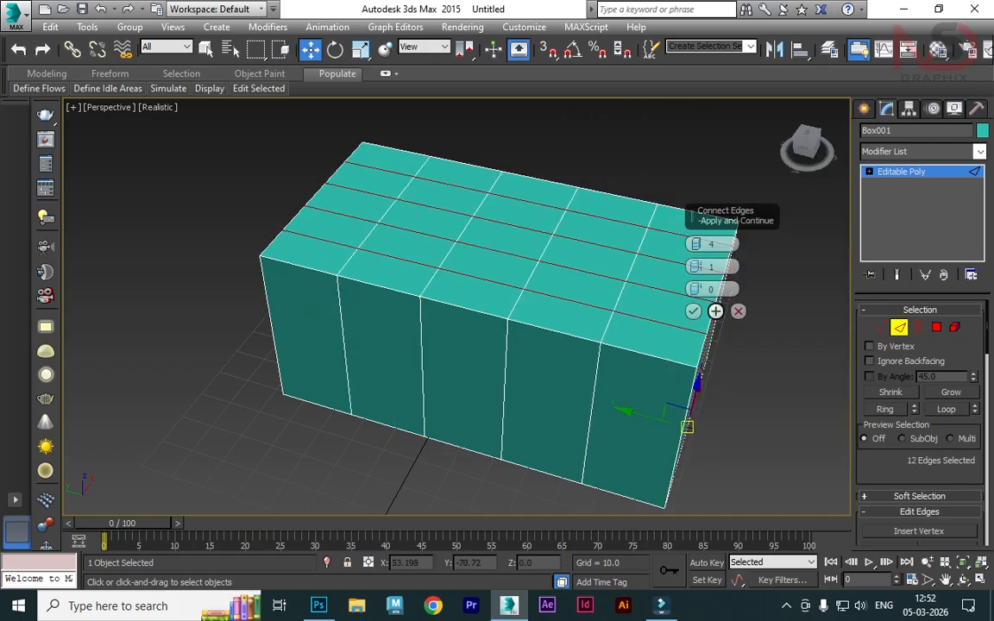
pyautogui.click(693, 311)
# Switch to polygon level and pick individual top polygons one after another to examine the grid
pyautogui.click(937, 327)
pyautogui.keyDown('alt'); pyautogui.moveTo(622, 346); pyautogui.dragTo(548, 328, button='middle'); pyautogui.keyUp('alt')
pyautogui.click(626, 308)
pyautogui.click(652, 285)
pyautogui.click(679, 265)
pyautogui.click(705, 246)
pyautogui.click(728, 228)
pyautogui.click(657, 202)
pyautogui.click(632, 218)
pyautogui.click(607, 235)
pyautogui.click(579, 252)
pyautogui.click(550, 266)
pyautogui.click(611, 292)
pyautogui.click(635, 269)
pyautogui.click(680, 267)
pyautogui.click(704, 247)
pyautogui.click(728, 229)
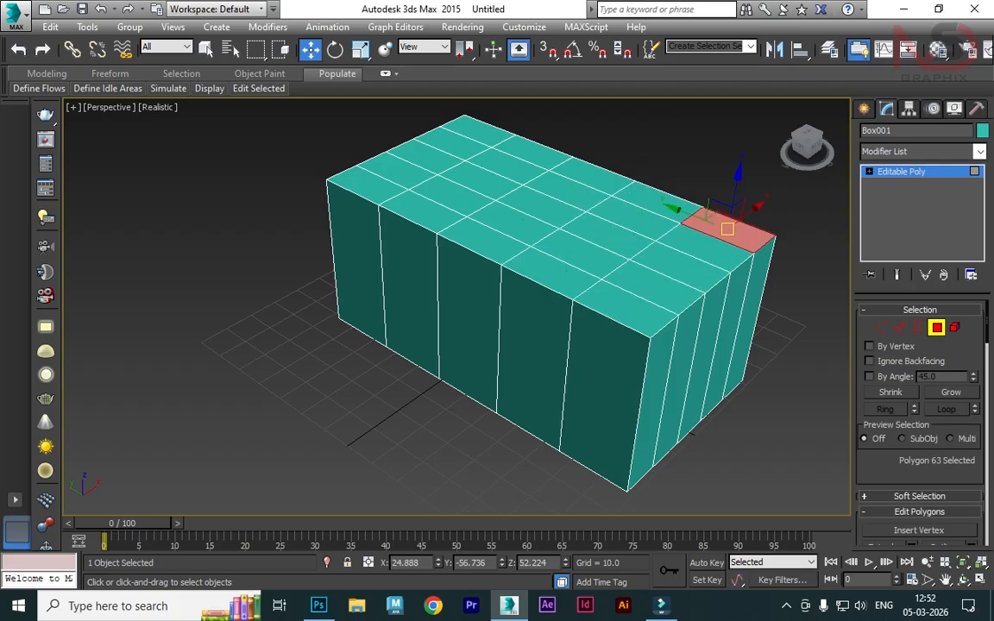
# Pick the vertical strip polygons on the short end of the box to examine their undivided height
pyautogui.moveTo(728, 229); pyautogui.dragTo(639, 201, button='middle')
pyautogui.click(552, 375)
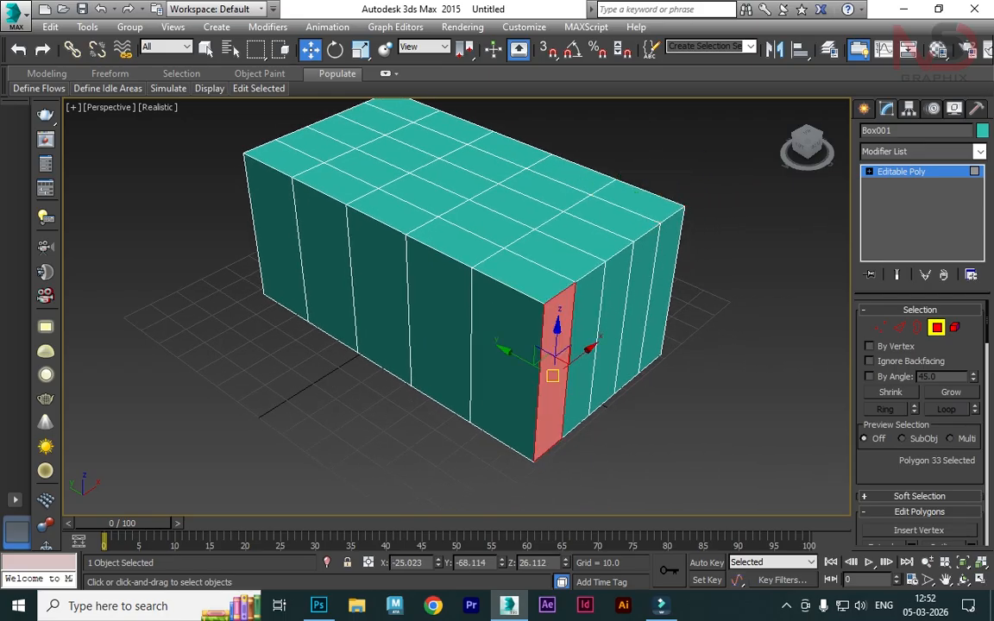
pyautogui.click(582, 349)
pyautogui.click(609, 333)
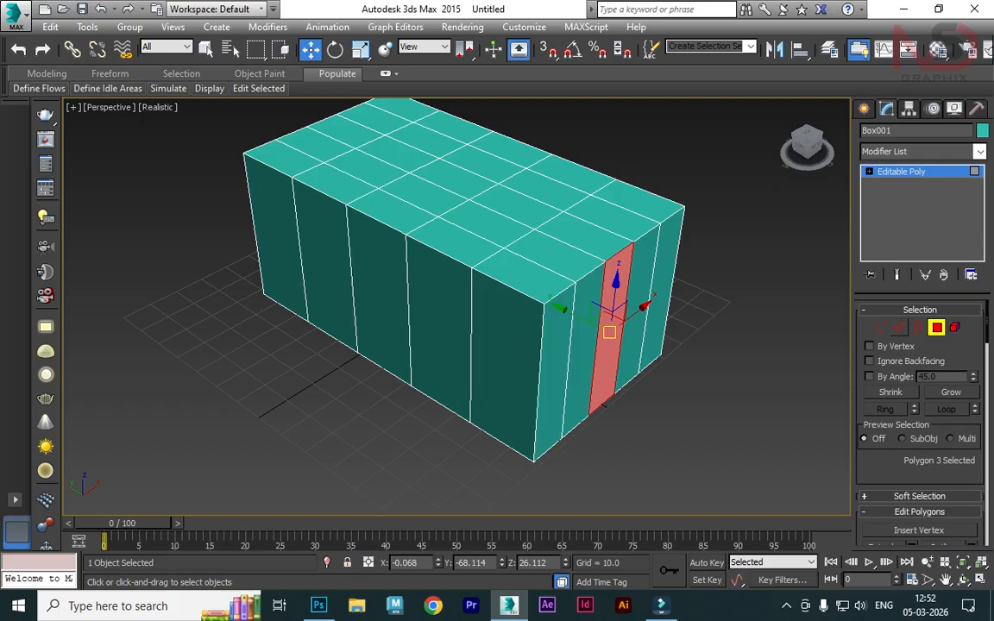
# Ring-select the vertical edges of the box and connect them with 1 segment, pinch 1 and slide 0
pyautogui.click(899, 327)
pyautogui.click(539, 388)
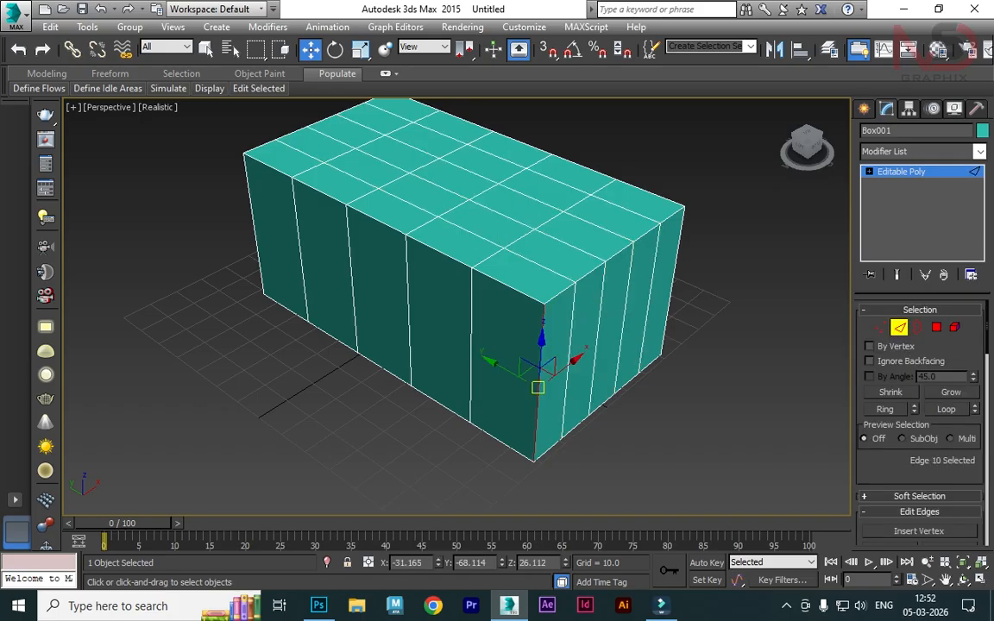
pyautogui.click(885, 410)
pyautogui.rightClick(782, 349)
pyautogui.click(646, 407)
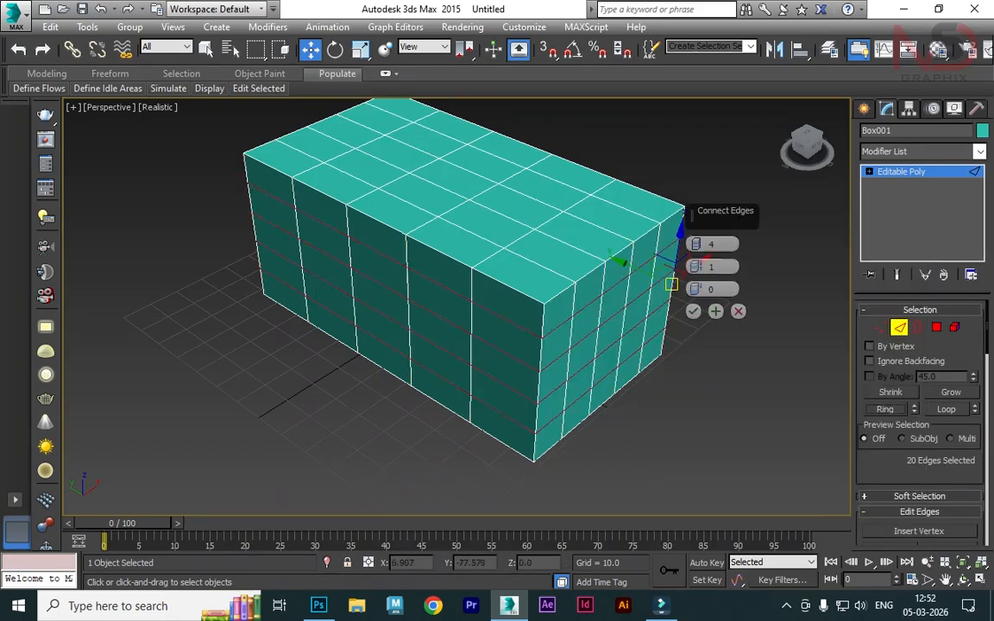
pyautogui.click(697, 248)
pyautogui.click(697, 248)
pyautogui.click(697, 247)
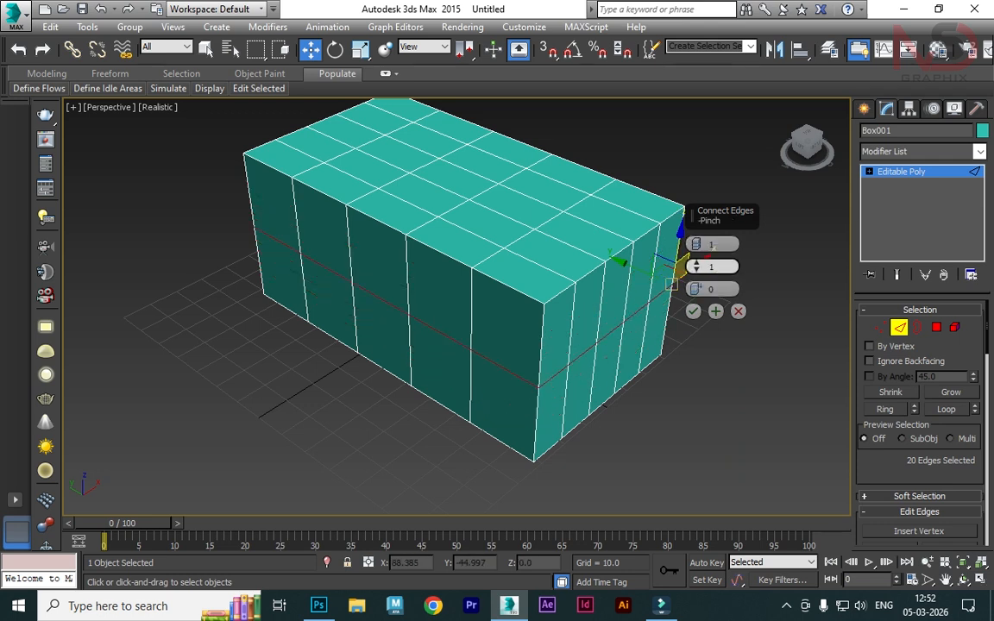
pyautogui.click(693, 310)
# Return to polygon level and pick each upper polygon on the short end face to examine the new division
pyautogui.press('4')
pyautogui.click(557, 337)
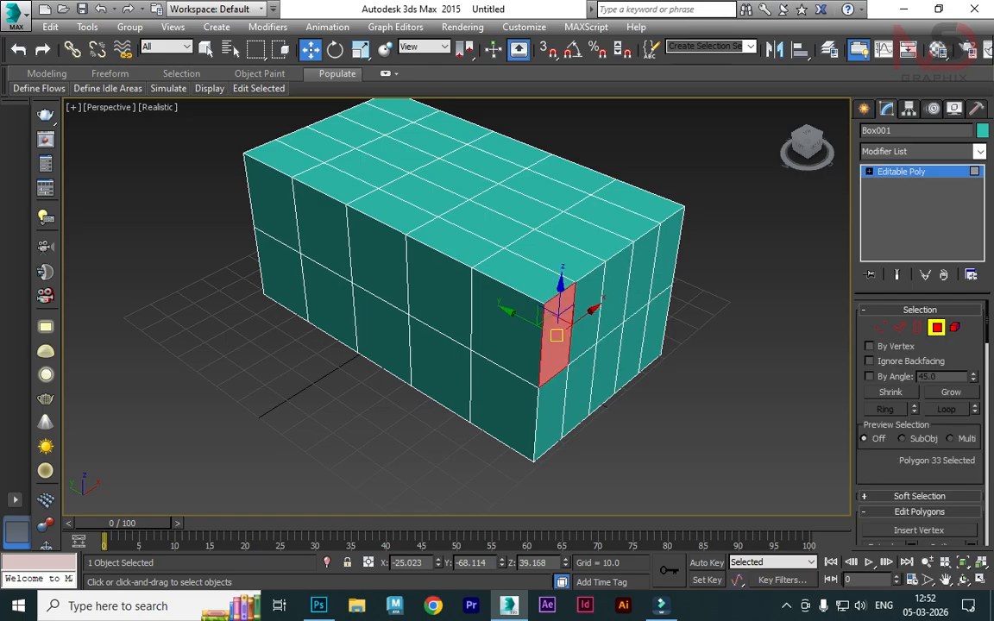
pyautogui.click(586, 313)
pyautogui.click(615, 292)
pyautogui.click(641, 272)
pyautogui.click(666, 255)
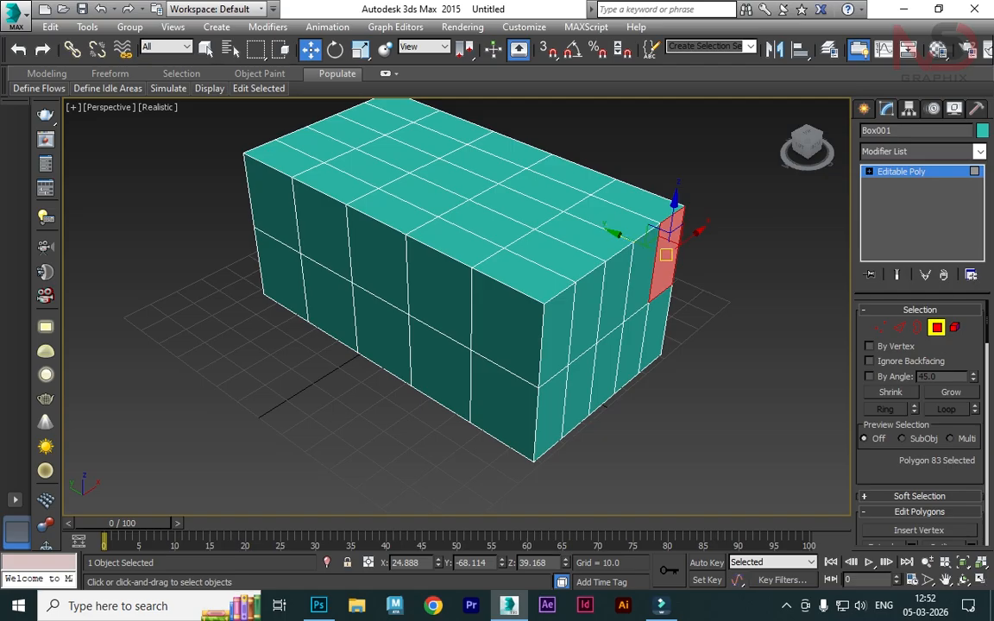
# Pick each top polygon in the row along the short end to examine the separate faces
pyautogui.click(523, 273)
pyautogui.click(555, 254)
pyautogui.click(583, 236)
pyautogui.click(637, 200)
pyautogui.click(611, 218)
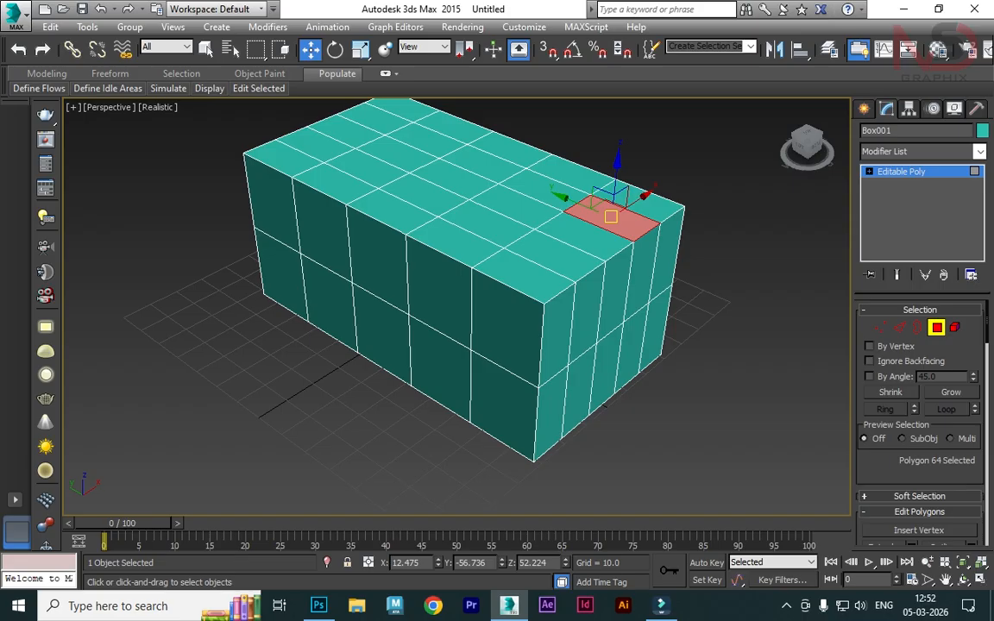
# Select the two adjacent top polygons at the near corner of the box
pyautogui.click(523, 275)
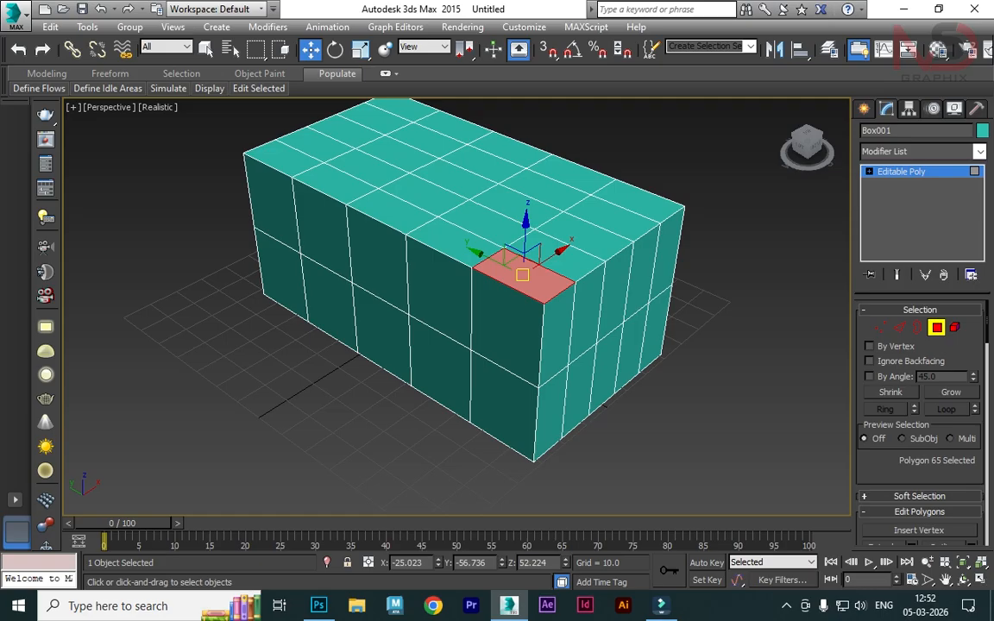
pyautogui.keyDown('ctrl'); pyautogui.click(555, 255); pyautogui.keyUp('ctrl')
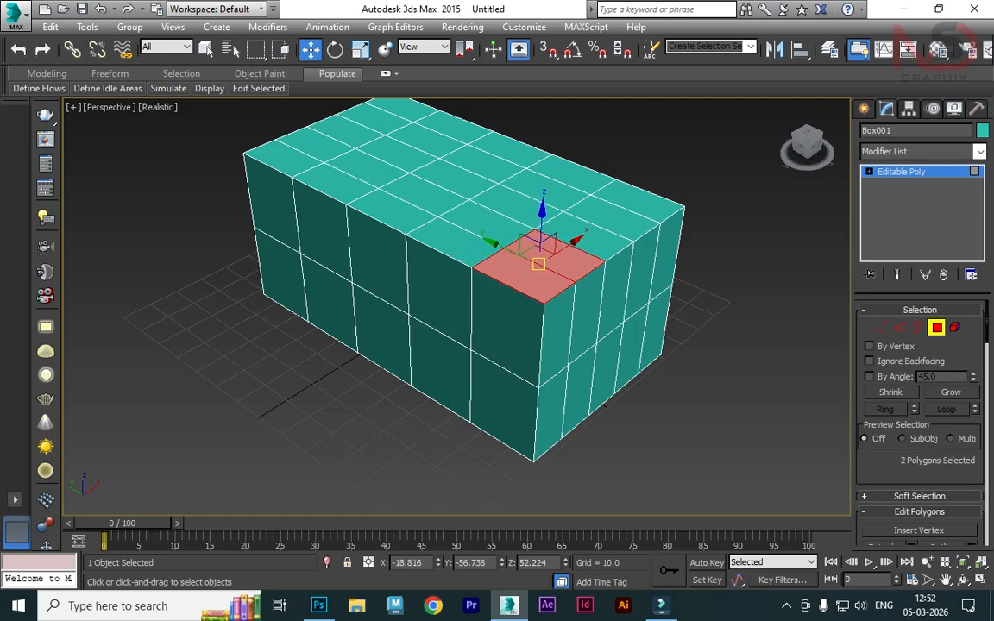
# Try a freehand upward extrusion of the two selected corner polygons, undo it and return to the Move tool
pyautogui.rightClick(781, 251)
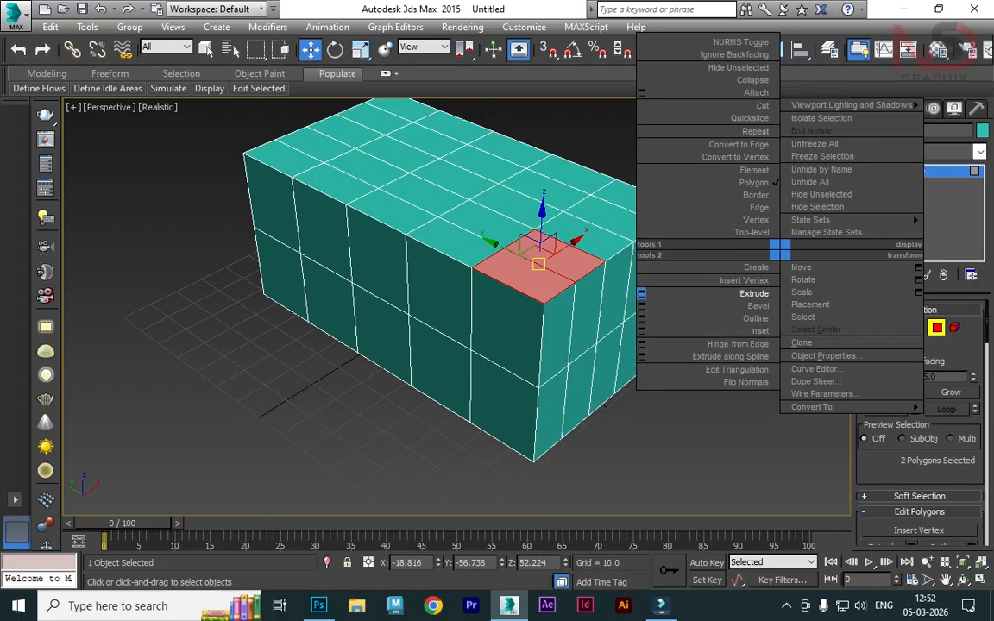
pyautogui.click(753, 293)
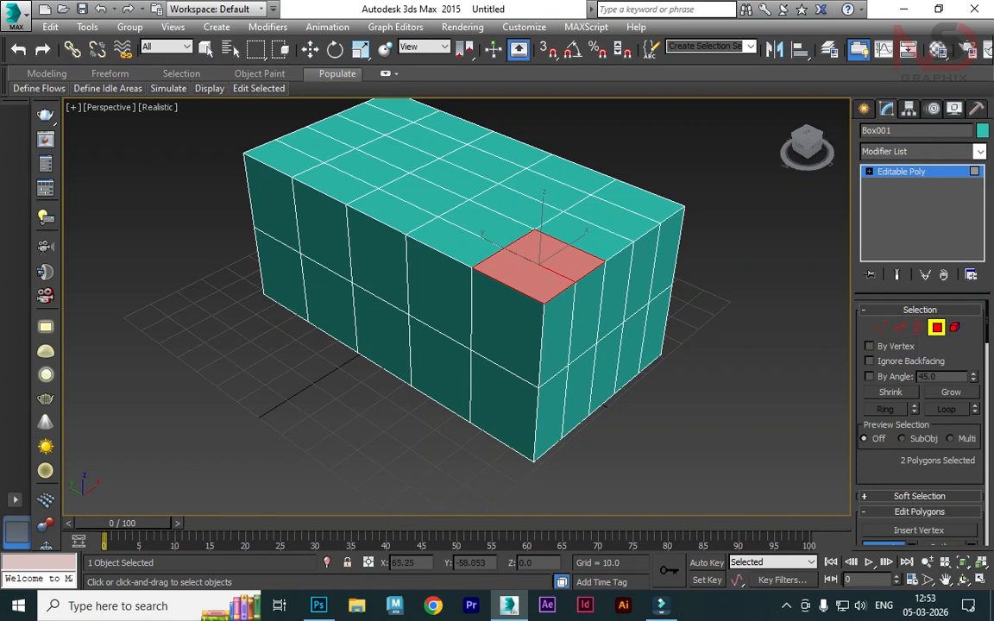
pyautogui.moveTo(461, 319); pyautogui.dragTo(462, 248)
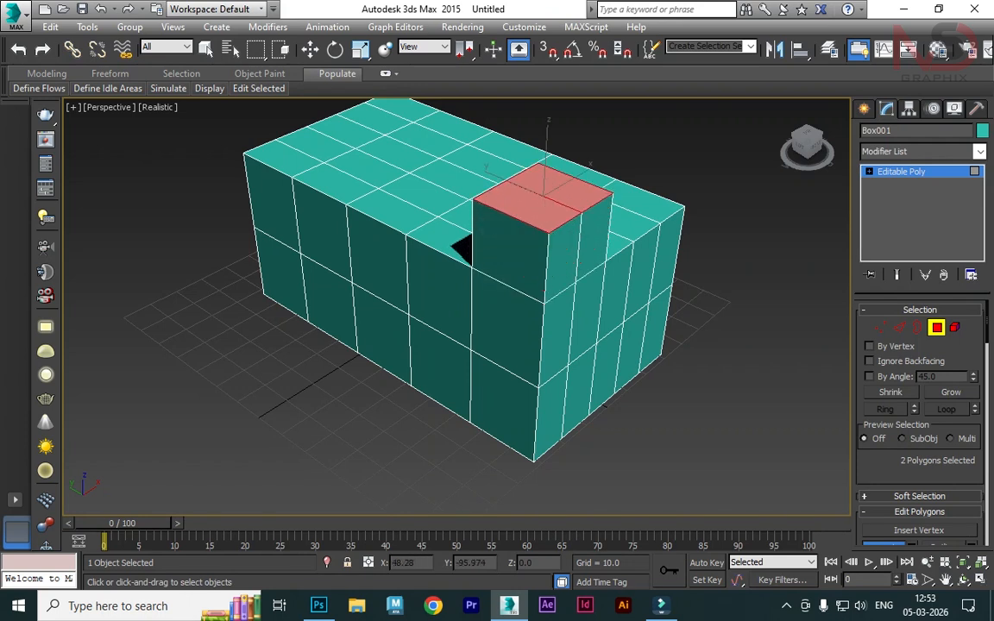
pyautogui.press('z')
pyautogui.scroll(-3, 456, 307)
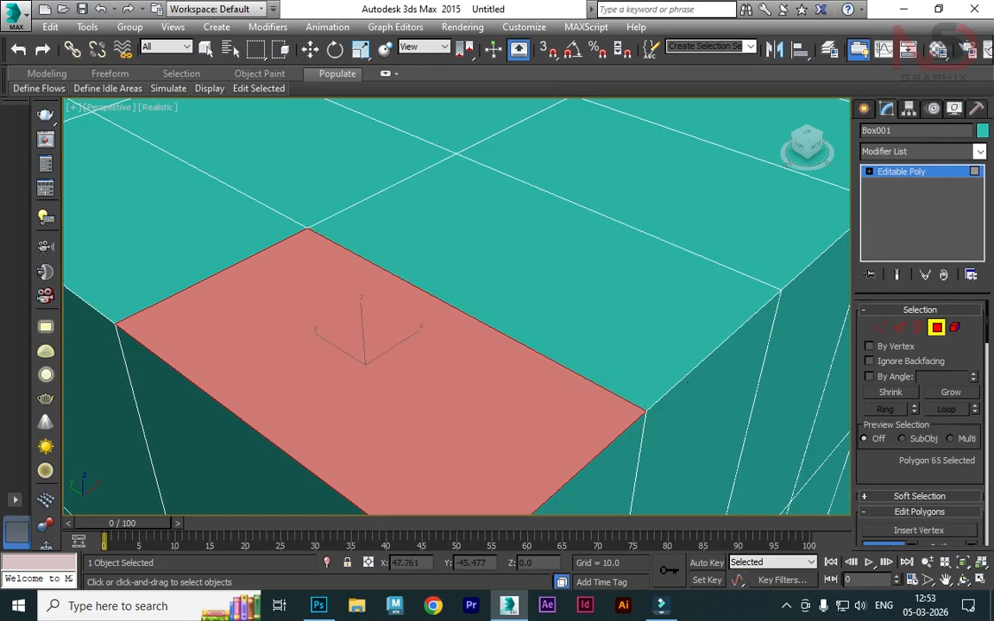
pyautogui.press('w')
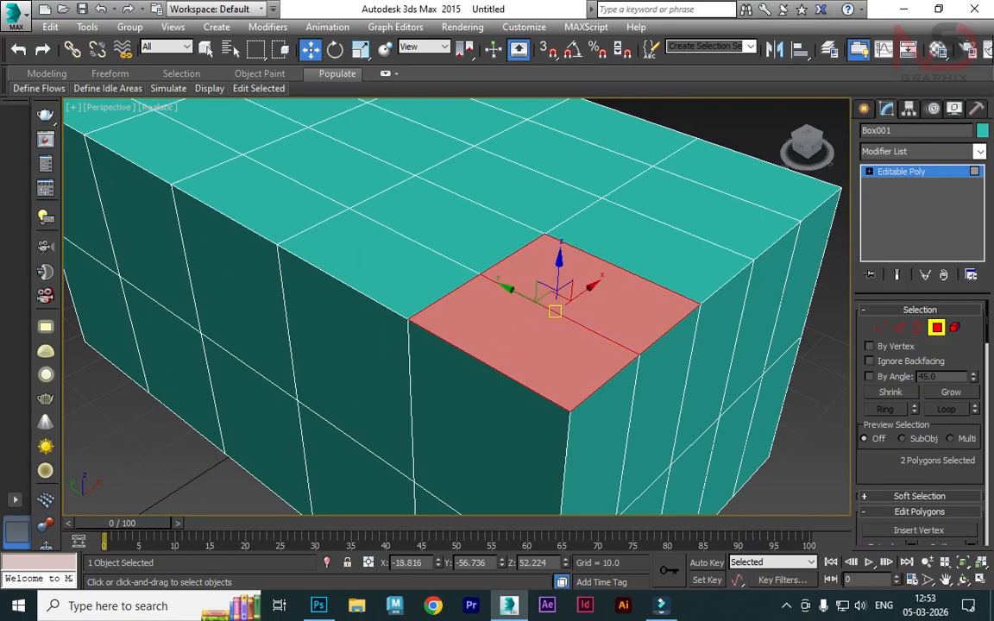
# Extrude the two selected corner polygons as a Group with a height of 26.196
pyautogui.scroll(-3, 605, 276)
pyautogui.rightClick(820, 270)
pyautogui.click(681, 315)
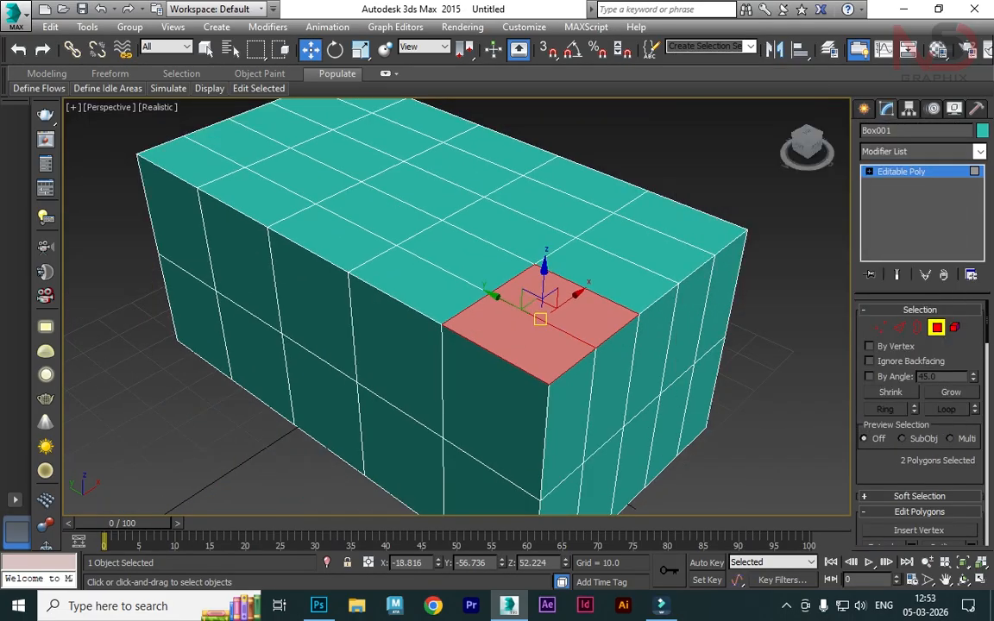
pyautogui.moveTo(696, 267)
pyautogui.mouseDown()
pyautogui.moveTo(696, 231)
pyautogui.moveTo(697, 276)
pyautogui.moveTo(697, 257)
pyautogui.mouseUp()
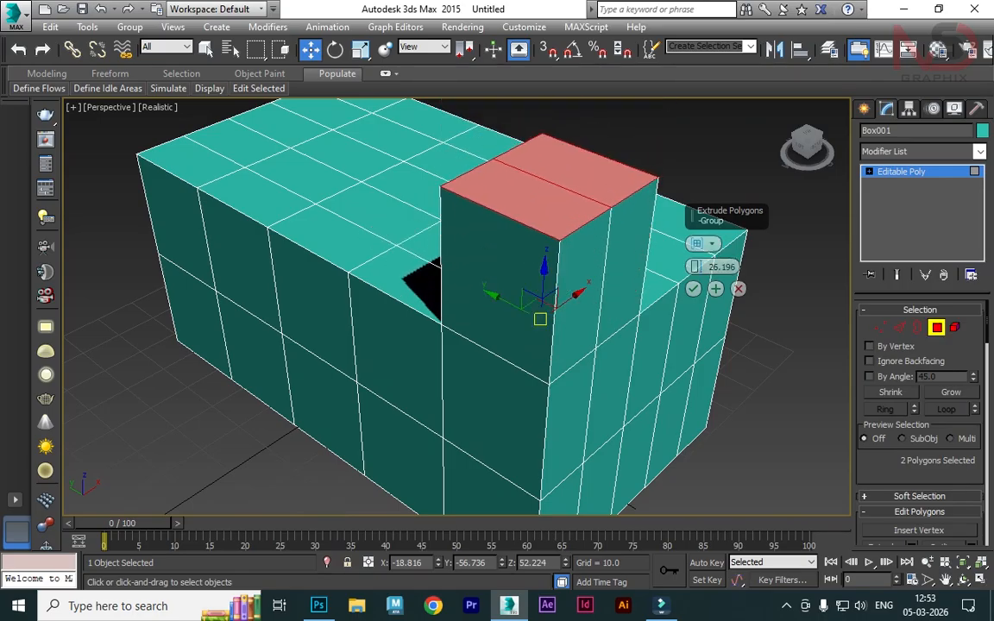
pyautogui.click(713, 243)
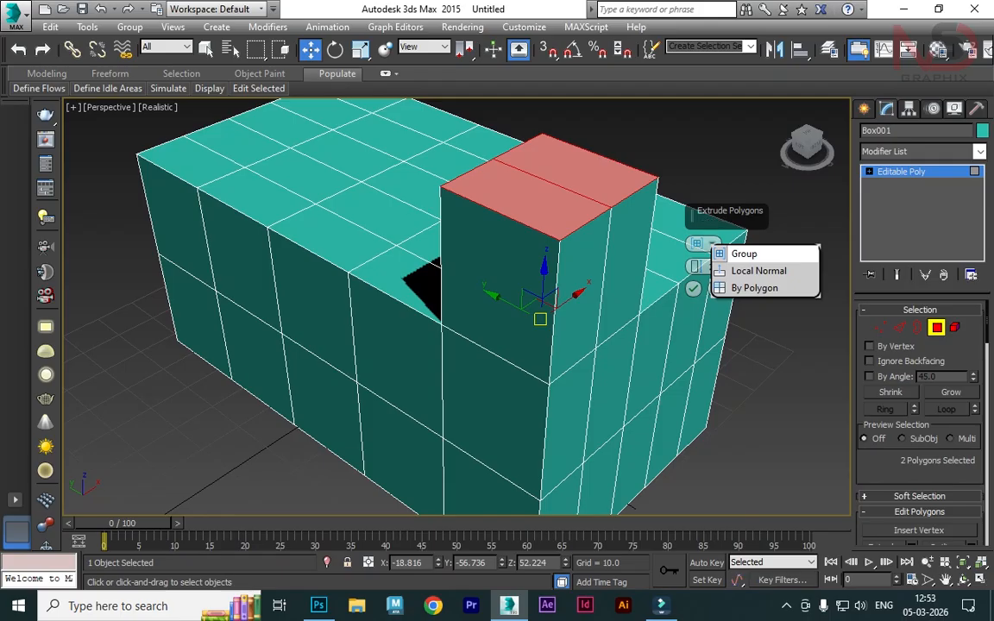
pyautogui.click(744, 254)
pyautogui.click(694, 288)
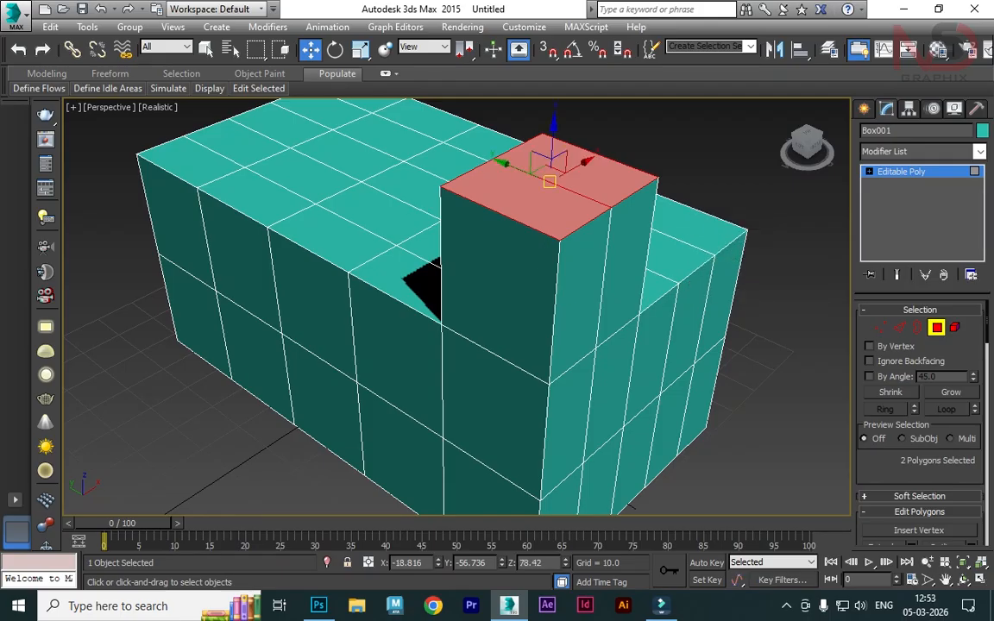
# Try moving each top polygon of the extruded corner block separately, cancelling both moves
pyautogui.scroll(-4, 484, 302)
pyautogui.hotkey('ctrl', 'd')
pyautogui.click(581, 186)
pyautogui.moveTo(581, 186); pyautogui.dragTo(695, 168)
pyautogui.rightClick(695, 169)
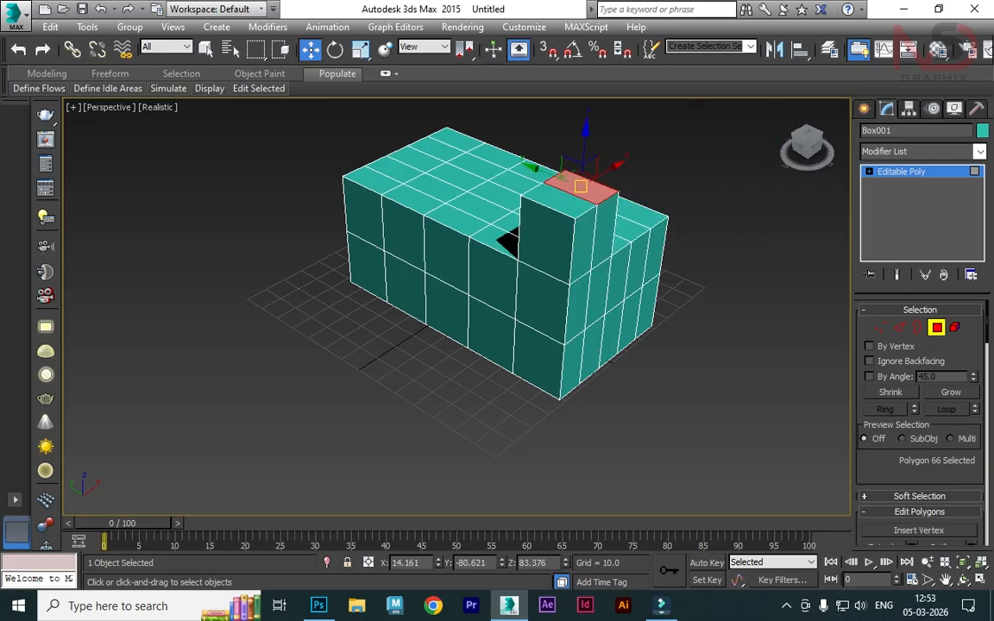
pyautogui.click(559, 199)
pyautogui.moveTo(558, 199); pyautogui.dragTo(445, 226)
pyautogui.rightClick(445, 226)
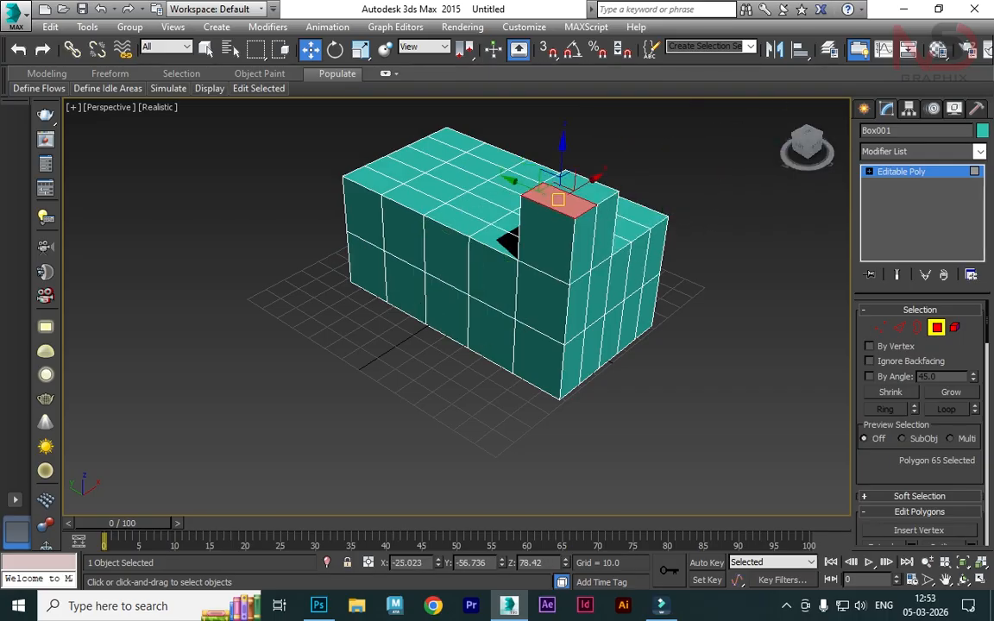
# Select the two top polygons at the far end of the long front edge and extrude them By Polygon to 30.453
pyautogui.keyDown('alt'); pyautogui.moveTo(444, 227); pyautogui.dragTo(501, 227, button='middle'); pyautogui.keyUp('alt')
pyautogui.click(375, 224)
pyautogui.keyDown('ctrl'); pyautogui.click(318, 213); pyautogui.keyUp('ctrl')
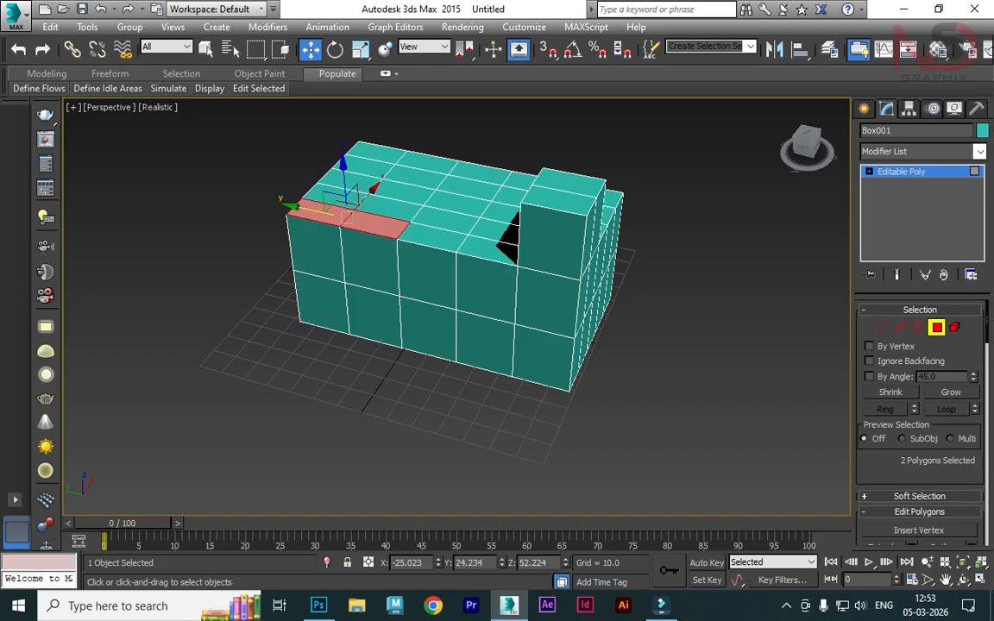
pyautogui.rightClick(518, 217)
pyautogui.click(380, 263)
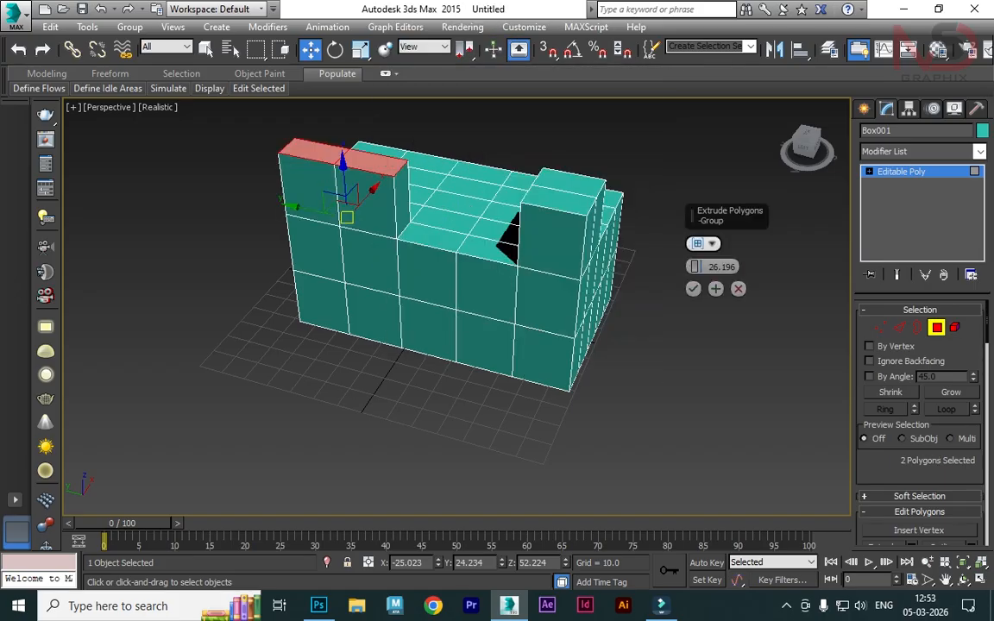
pyautogui.moveTo(696, 267); pyautogui.dragTo(697, 274)
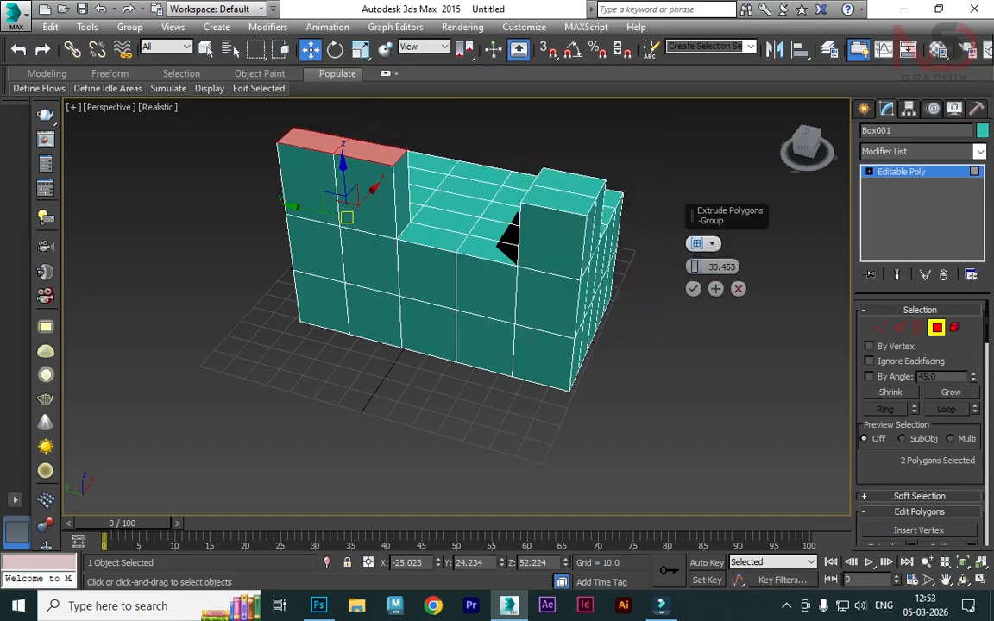
pyautogui.click(710, 244)
pyautogui.click(762, 271)
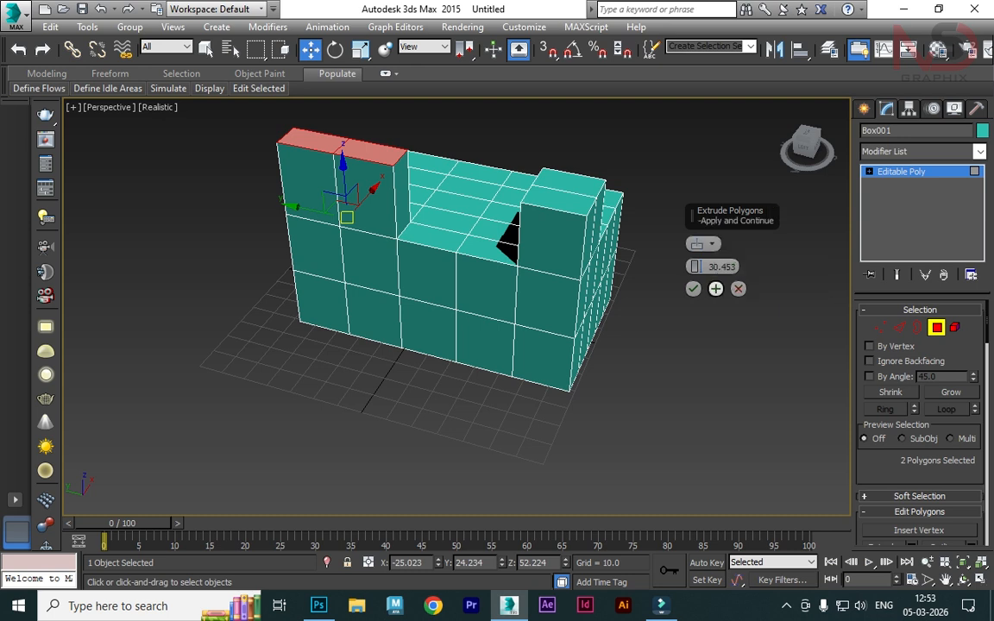
pyautogui.click(711, 244)
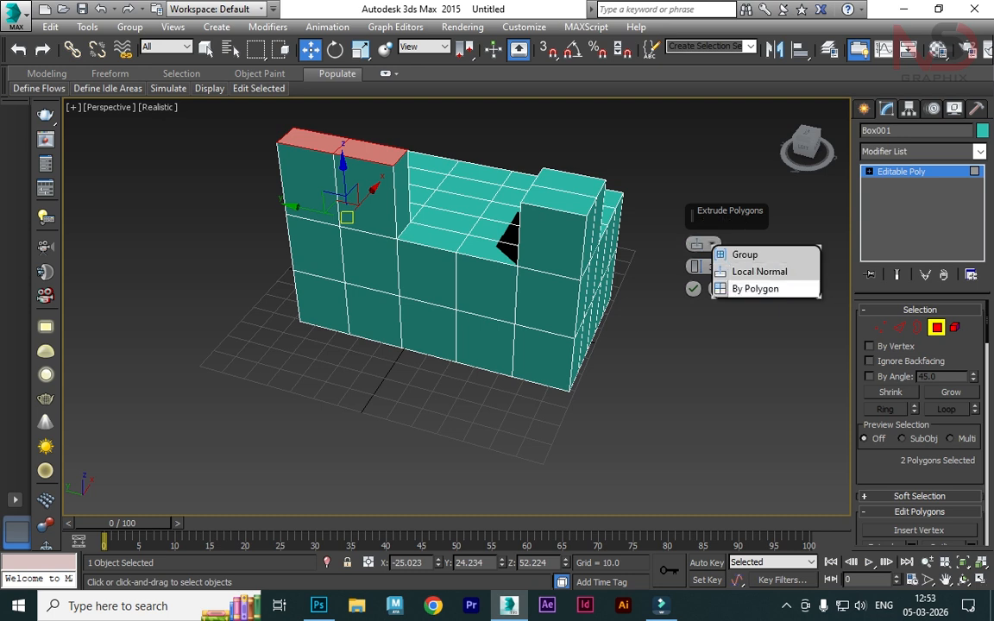
pyautogui.click(755, 288)
pyautogui.click(694, 288)
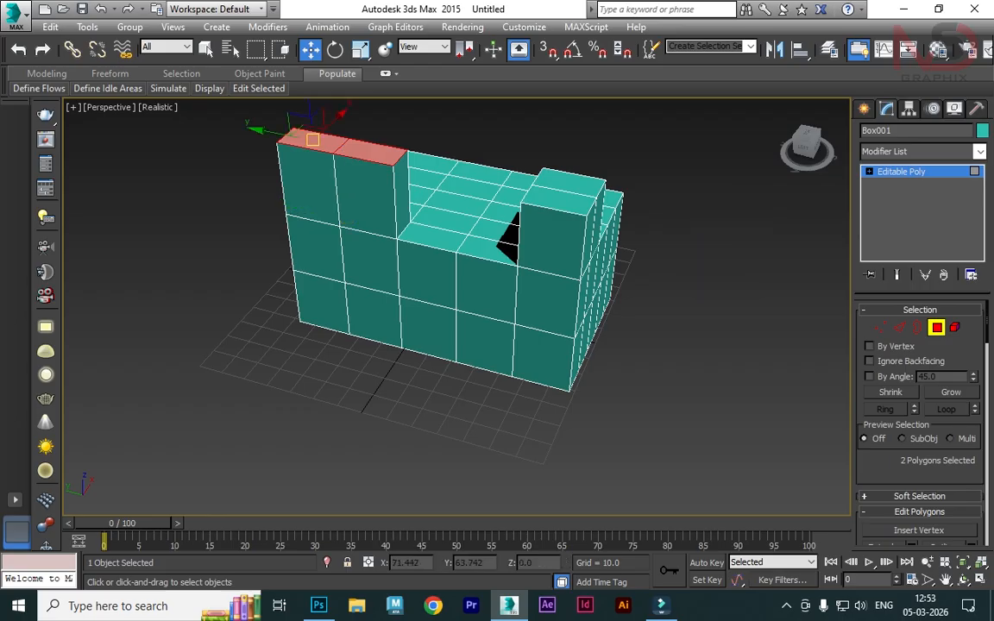
# Move the two extruded caps apart, the outer one by about -14, 22.8 and -6 in X, Y and Z, and leave polygon level
pyautogui.click(371, 152)
pyautogui.moveTo(370, 152); pyautogui.dragTo(312, 140)
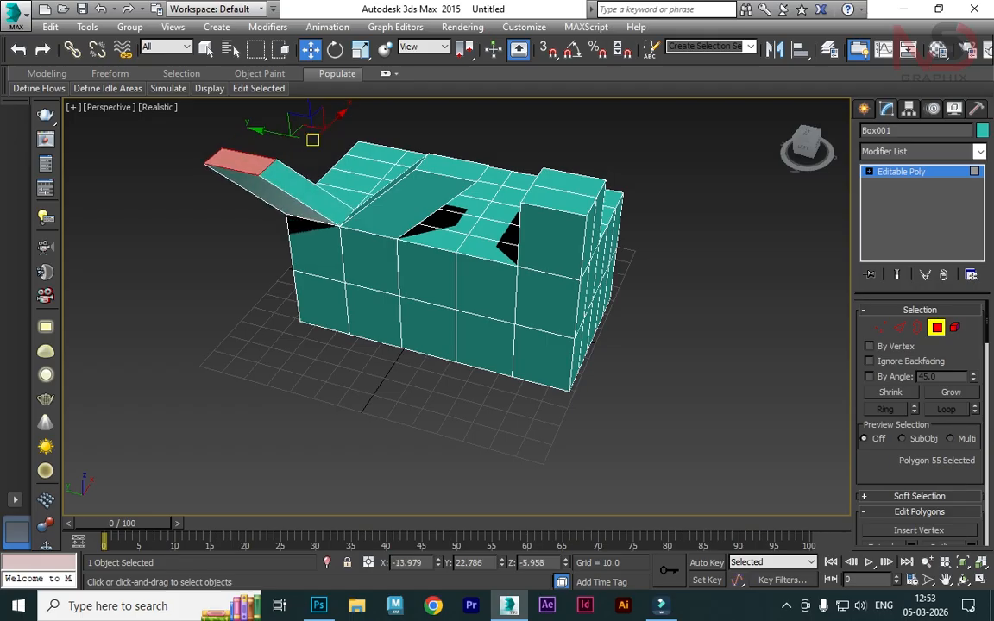
pyautogui.press('4')
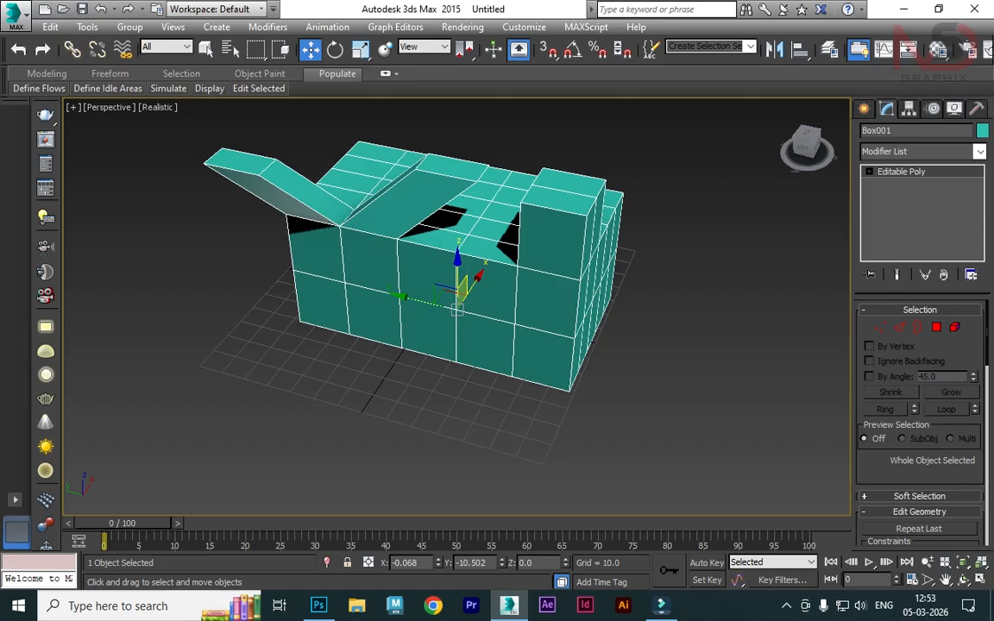
# Select the corner polygon and the third top polygon along the box's opposite long edge and extrude both by 30.453
pyautogui.moveTo(710, 171); pyautogui.dragTo(564, 291)
pyautogui.keyDown('alt'); pyautogui.moveTo(563, 291); pyautogui.dragTo(388, 316, button='middle'); pyautogui.keyUp('alt')
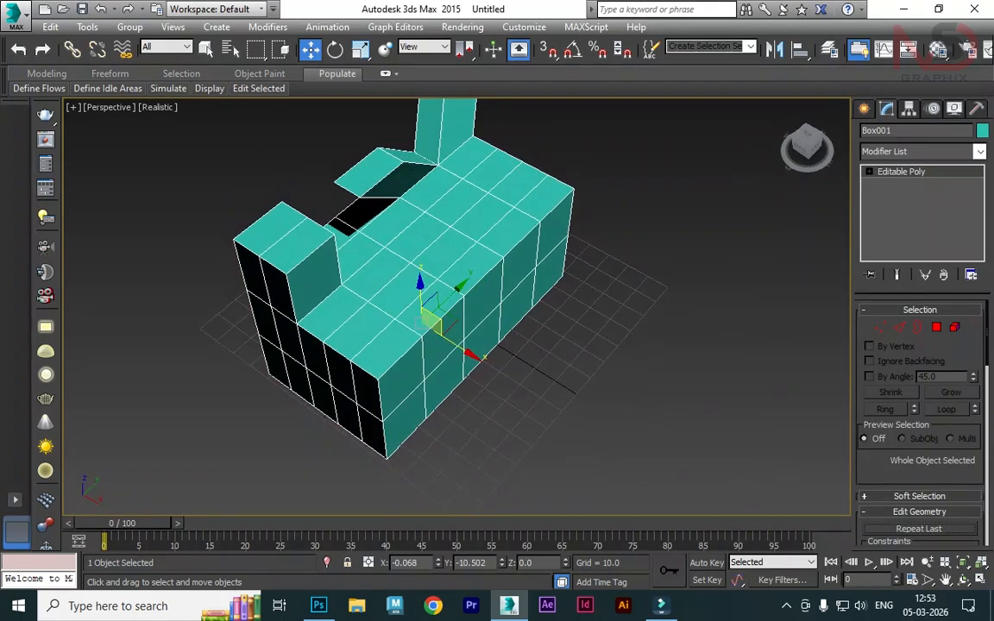
pyautogui.press('4')
pyautogui.click(386, 348)
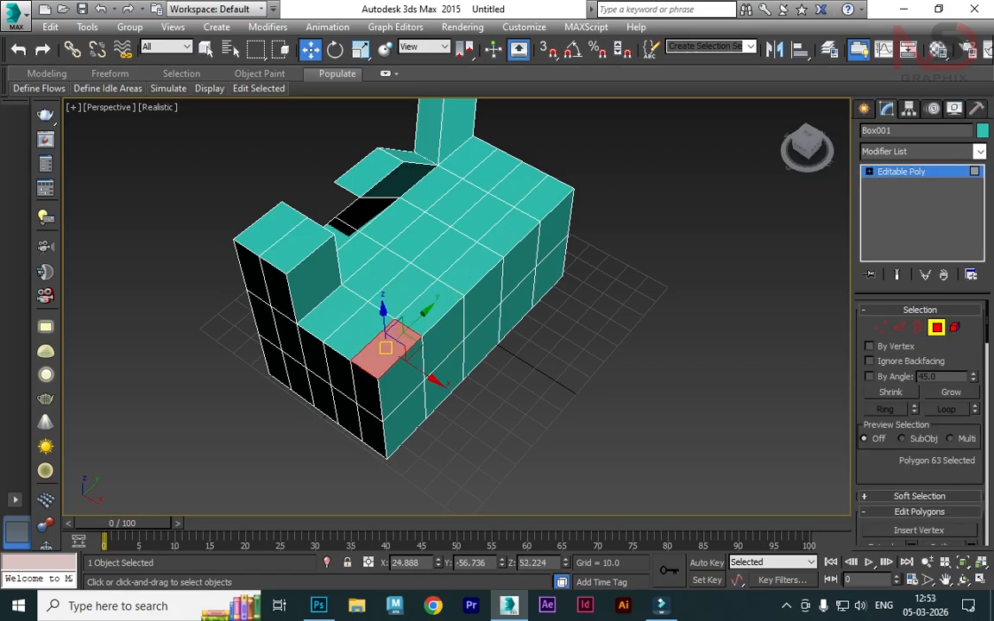
pyautogui.keyDown('ctrl'); pyautogui.click(463, 267); pyautogui.keyUp('ctrl')
pyautogui.rightClick(657, 267)
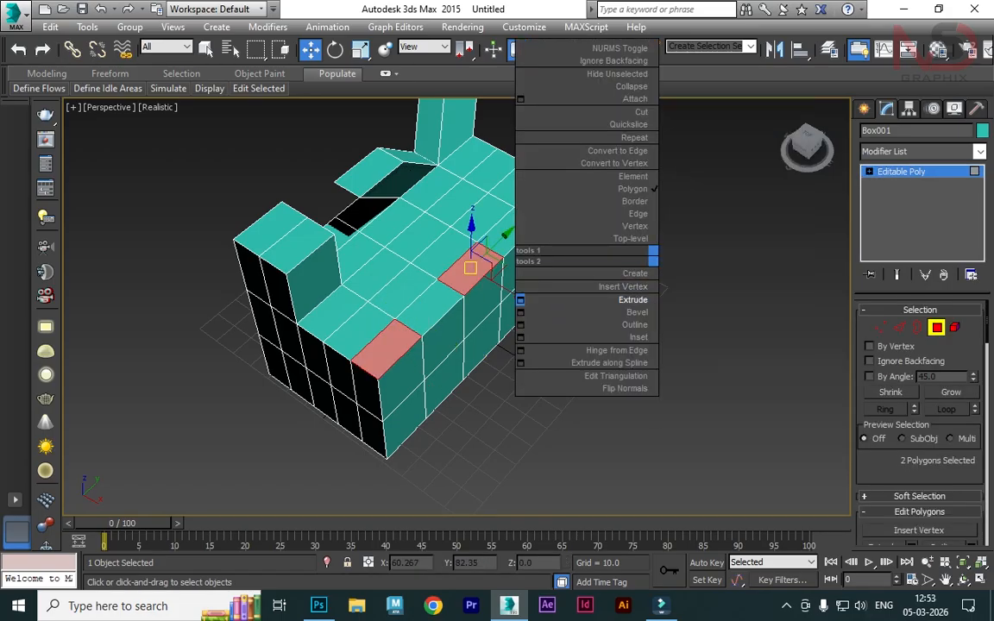
pyautogui.click(633, 300)
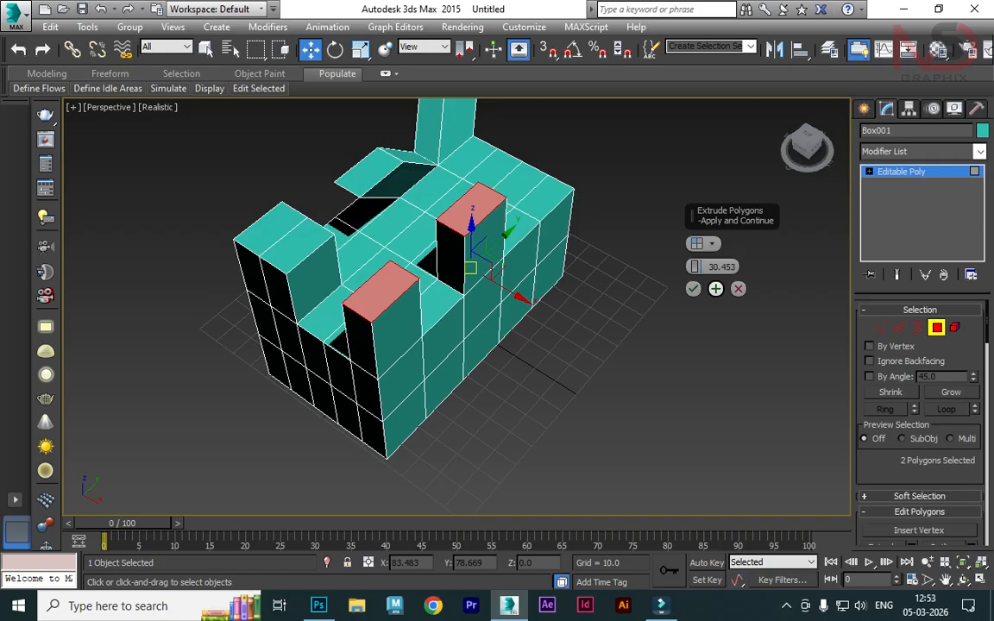
pyautogui.click(715, 288)
# Extrude the two tower tops further upward in several consecutive segments of 9.169 each
pyautogui.keyDown('alt'); pyautogui.moveTo(669, 302); pyautogui.dragTo(580, 275, button='middle'); pyautogui.keyUp('alt')
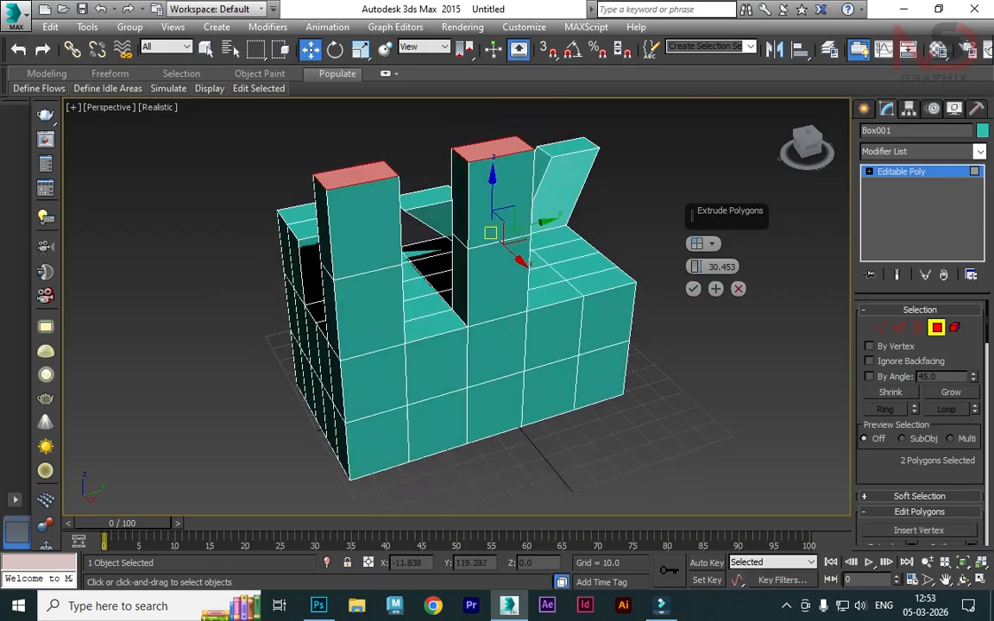
pyautogui.moveTo(696, 266); pyautogui.dragTo(696, 291)
pyautogui.click(715, 288)
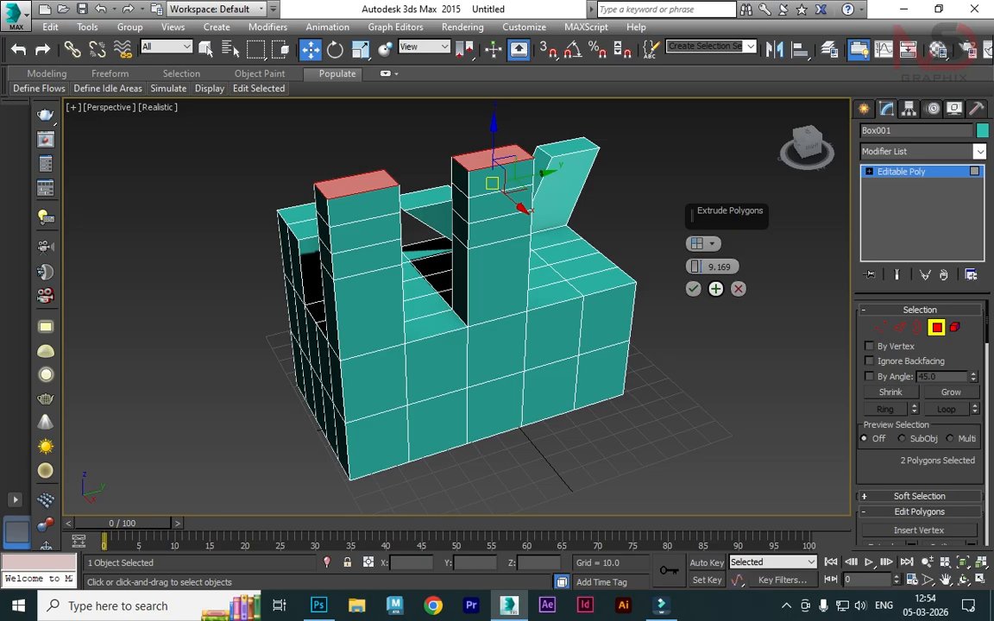
pyautogui.click(716, 288)
pyautogui.click(693, 288)
# Select the two facing side polygons near the tops of the towers, connect them with Bridge, and deselect the box
pyautogui.moveTo(656, 283); pyautogui.dragTo(708, 347, button='middle')
pyautogui.click(517, 219)
pyautogui.keyDown('alt'); pyautogui.moveTo(517, 219); pyautogui.dragTo(490, 204, button='middle'); pyautogui.keyUp('alt')
pyautogui.click(516, 249)
pyautogui.keyDown('alt'); pyautogui.moveTo(516, 249); pyautogui.dragTo(632, 249, button='middle'); pyautogui.keyUp('alt')
pyautogui.keyDown('ctrl'); pyautogui.click(448, 244); pyautogui.keyUp('ctrl')
pyautogui.scroll(-5, 919, 423)
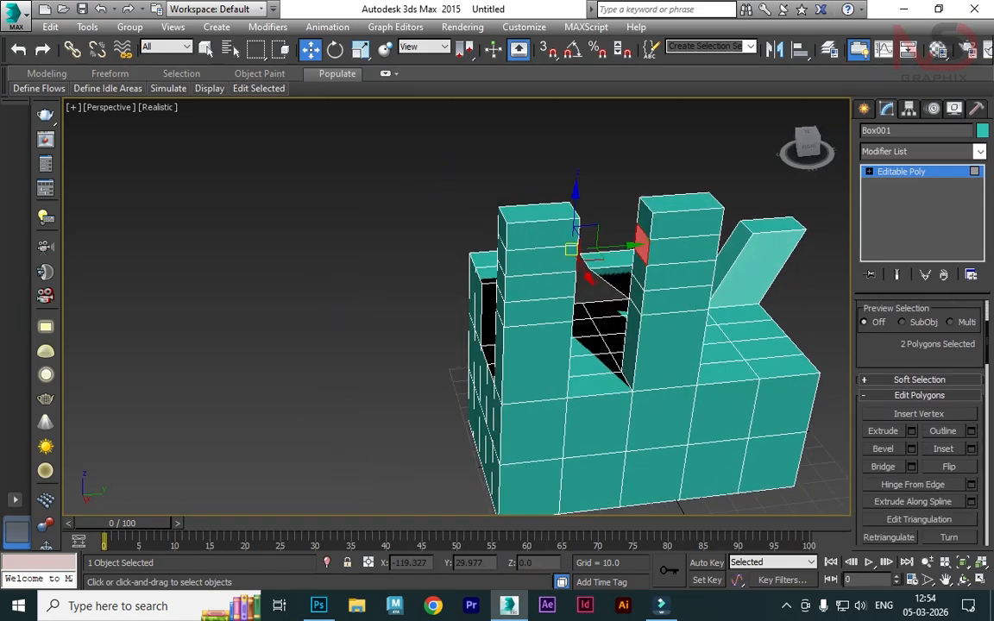
pyautogui.click(883, 466)
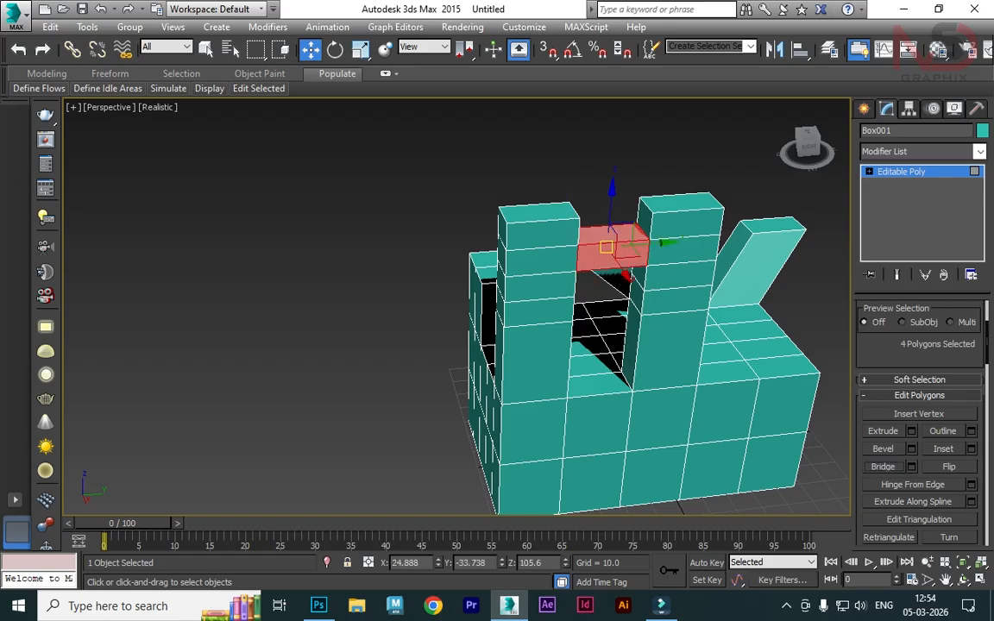
pyautogui.press('4')
pyautogui.click(825, 414)
# Delete the box model and return to the four-viewport layout
pyautogui.keyDown('alt'); pyautogui.moveTo(768, 401); pyautogui.dragTo(675, 429, button='middle'); pyautogui.keyUp('alt')
pyautogui.scroll(-4, 716, 362)
pyautogui.click(656, 423)
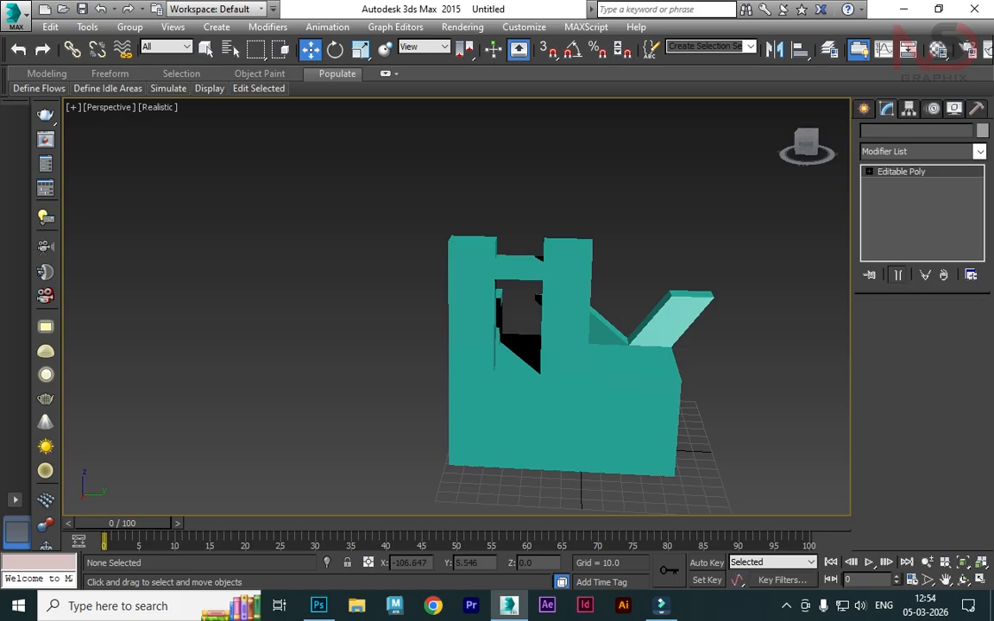
pyautogui.click(751, 405)
pyautogui.press('Delete')
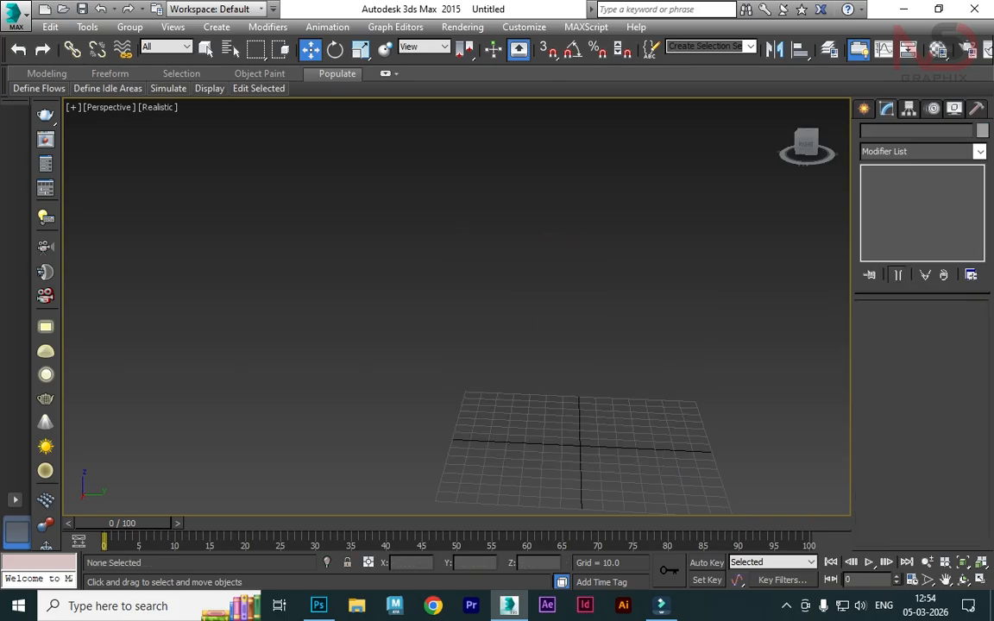
pyautogui.hotkey('alt', 'w')
pyautogui.press('z')
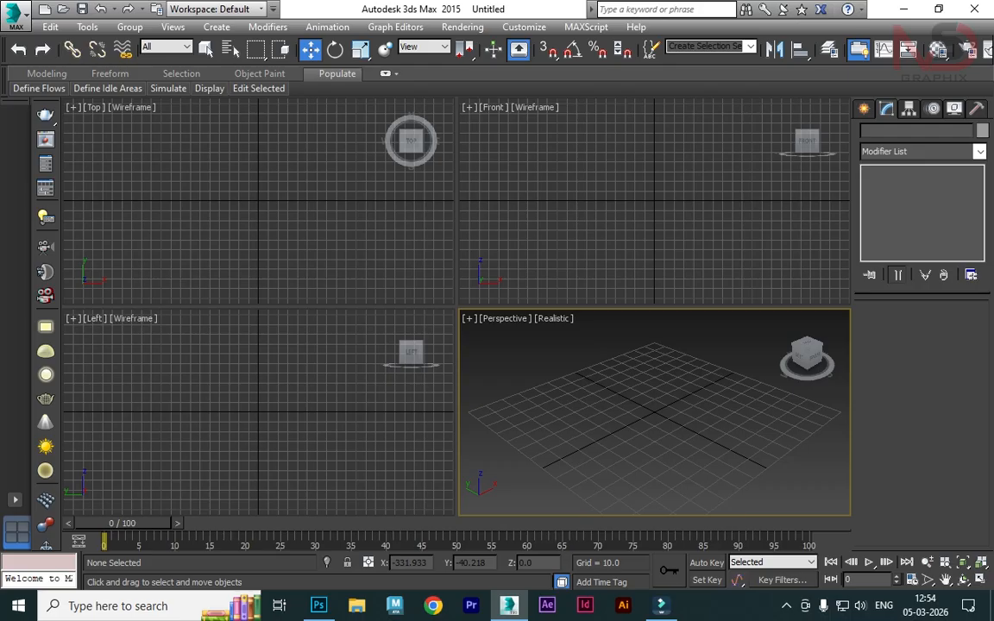
# Draw an open, thin L-shaped profile with Line in the maximized Front view, starting at the origin, about 51 wide and 90 high
pyautogui.click(655, 201)
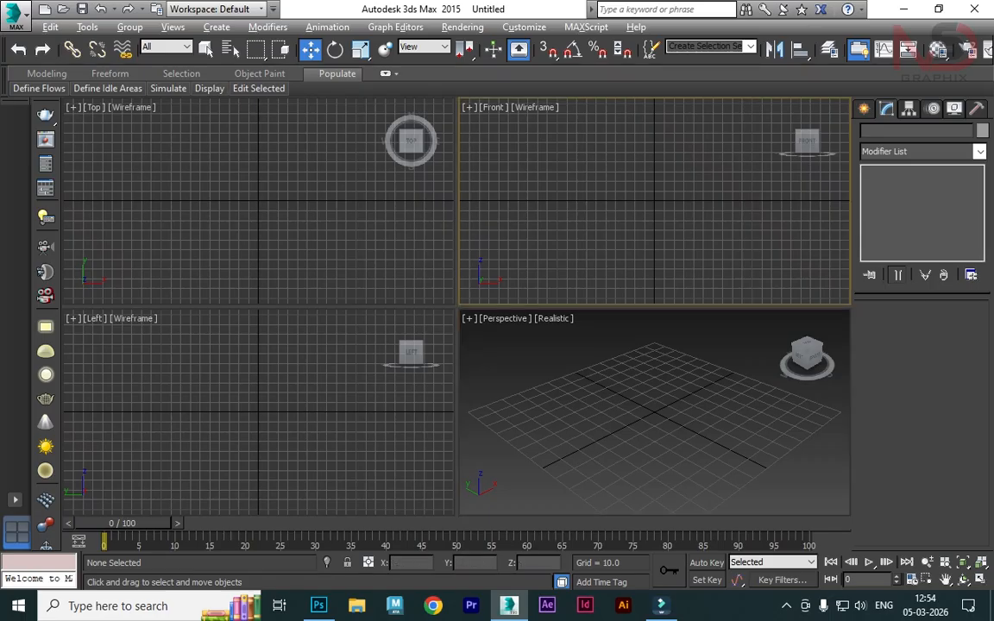
pyautogui.hotkey('alt', 'w')
pyautogui.click(864, 108)
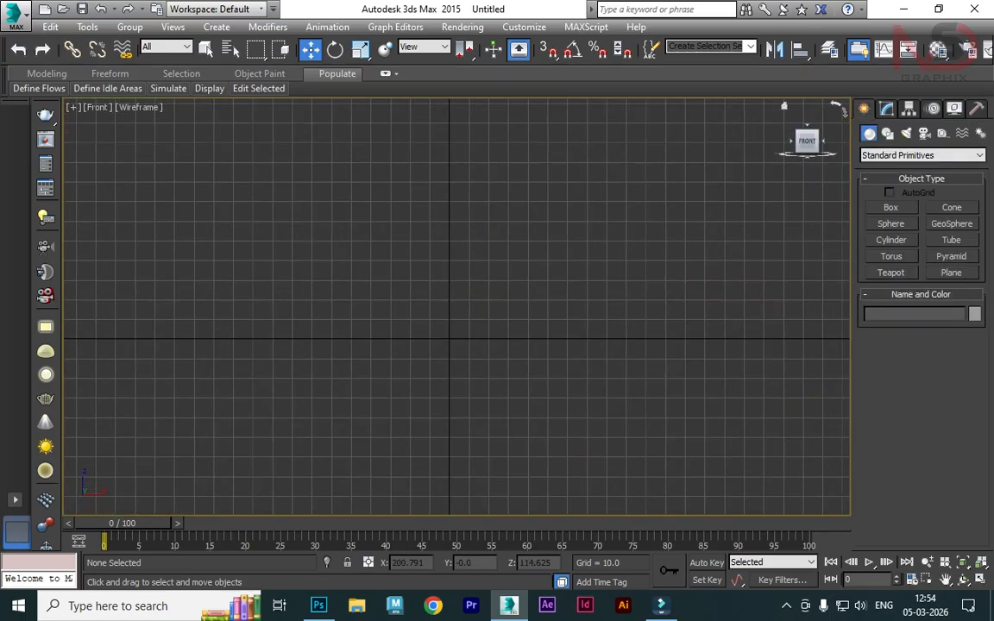
pyautogui.click(887, 133)
pyautogui.click(891, 220)
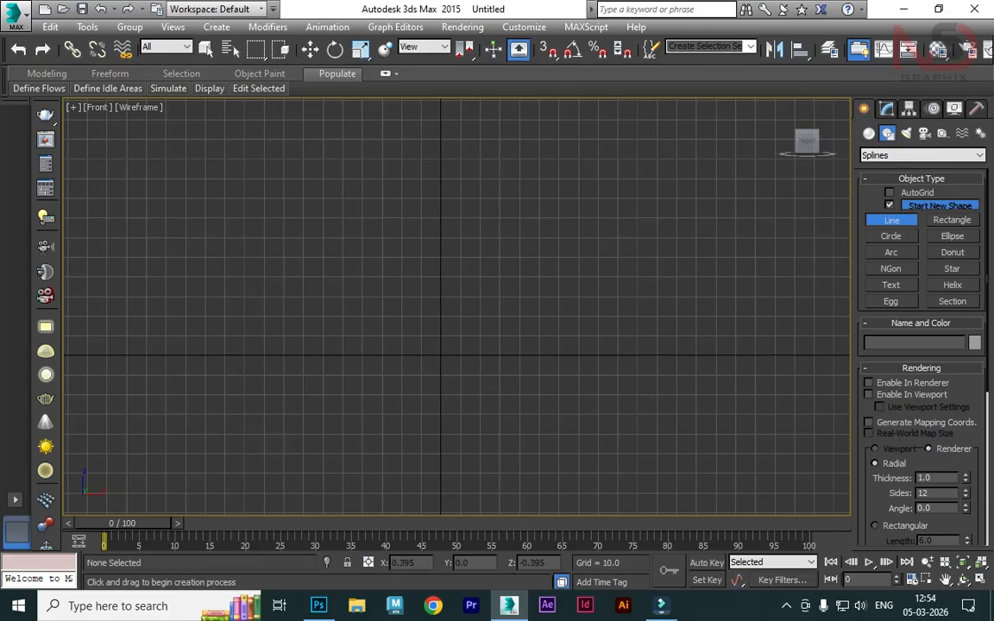
pyautogui.click(442, 353)
pyautogui.click(540, 354)
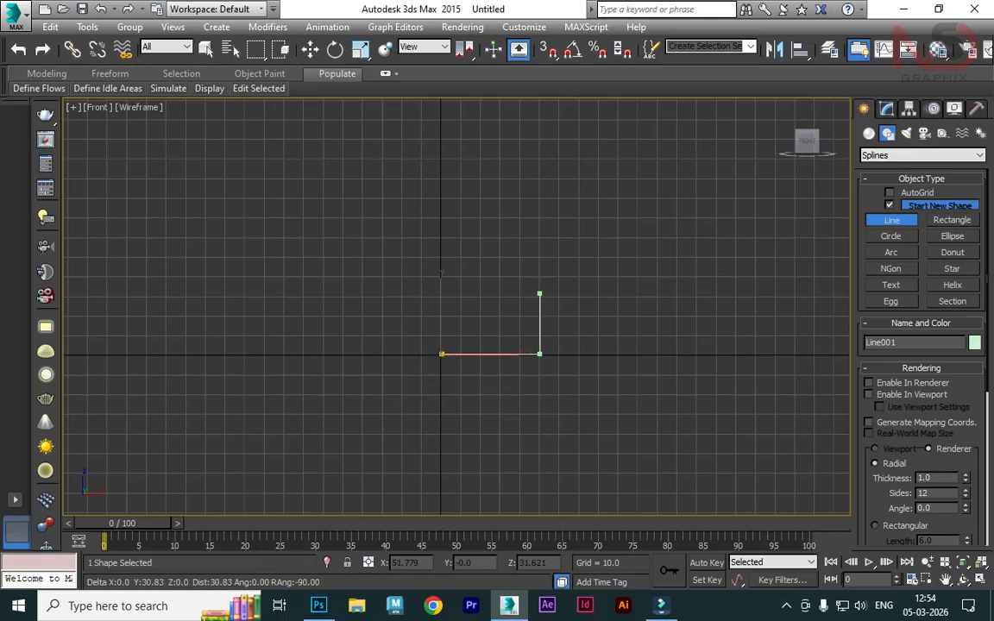
pyautogui.click(537, 178)
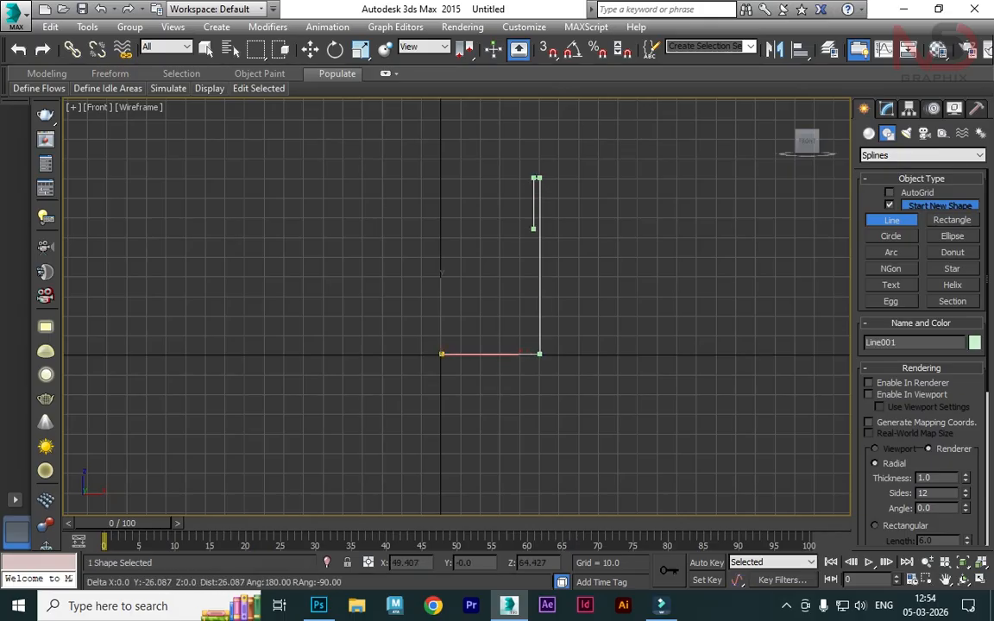
pyautogui.click(533, 346)
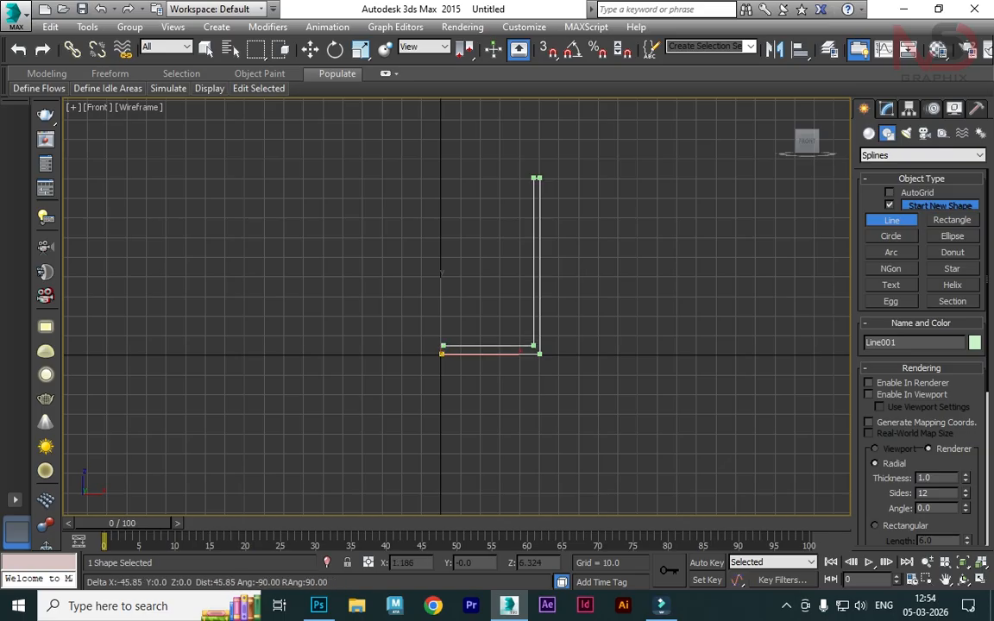
pyautogui.click(445, 347)
pyautogui.rightClick(680, 235)
# Select the two vertices at the profile's upper end and fillet them into a fully rounded rim
pyautogui.click(887, 108)
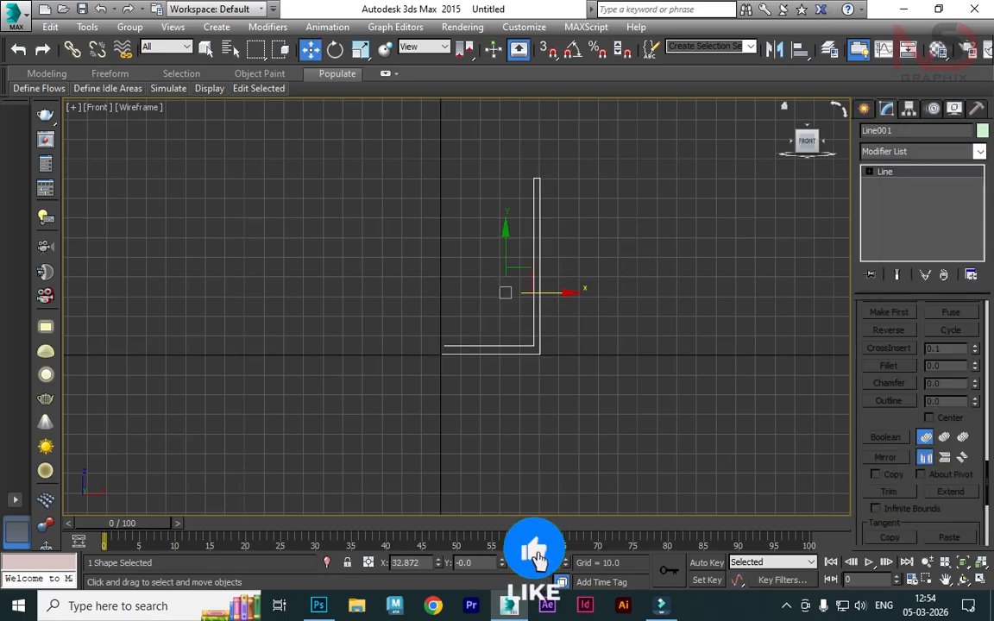
pyautogui.click(869, 171)
pyautogui.click(898, 183)
pyautogui.moveTo(630, 133); pyautogui.dragTo(502, 237)
pyautogui.scroll(-3, 920, 414)
pyautogui.scroll(-2, 920, 421)
pyautogui.scroll(4, 920, 420)
pyautogui.click(888, 413)
pyautogui.scroll(6, 525, 142)
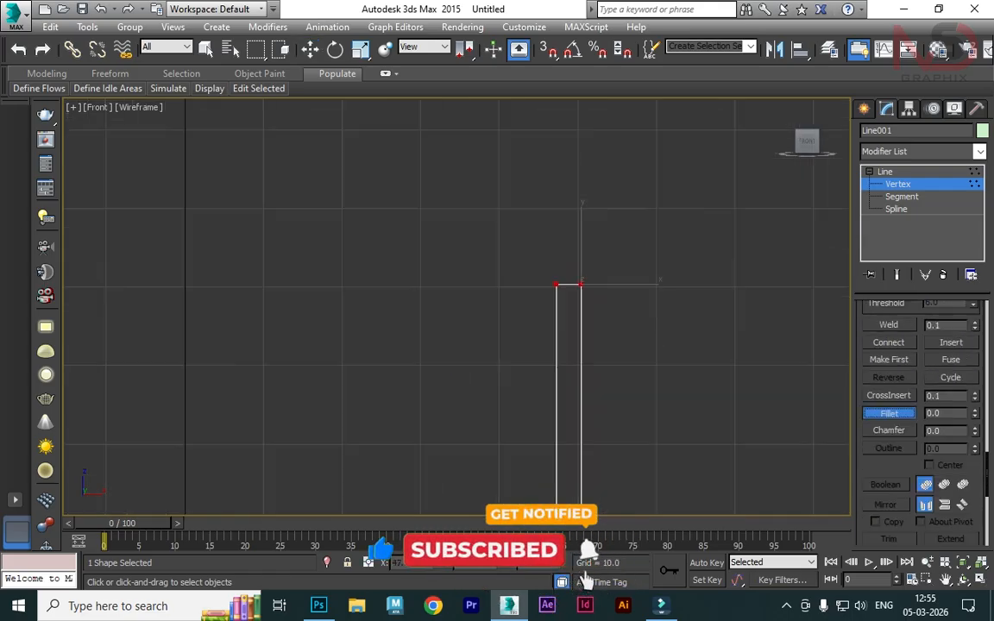
pyautogui.moveTo(580, 284); pyautogui.dragTo(574, 177)
# Fillet the inner and outer vertices at the profile's lower bend, and leave vertex level
pyautogui.moveTo(580, 449); pyautogui.dragTo(522, 138, button='middle')
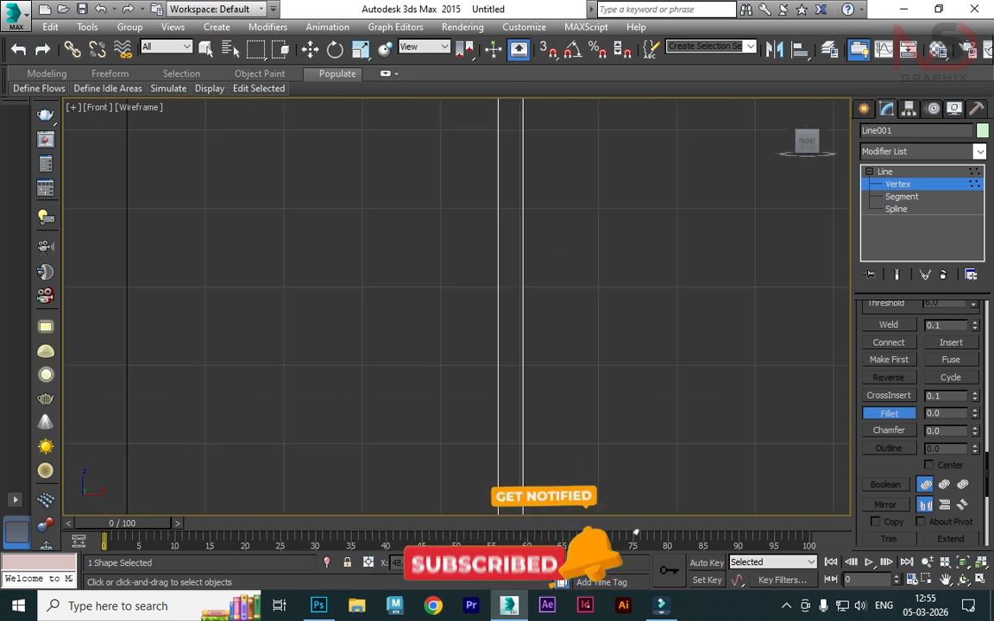
pyautogui.moveTo(517, 449); pyautogui.dragTo(537, 147, button='middle')
pyautogui.moveTo(587, 337); pyautogui.dragTo(494, 423)
pyautogui.moveTo(516, 365); pyautogui.dragTo(516, 314)
pyautogui.click(886, 171)
pyautogui.press('w')
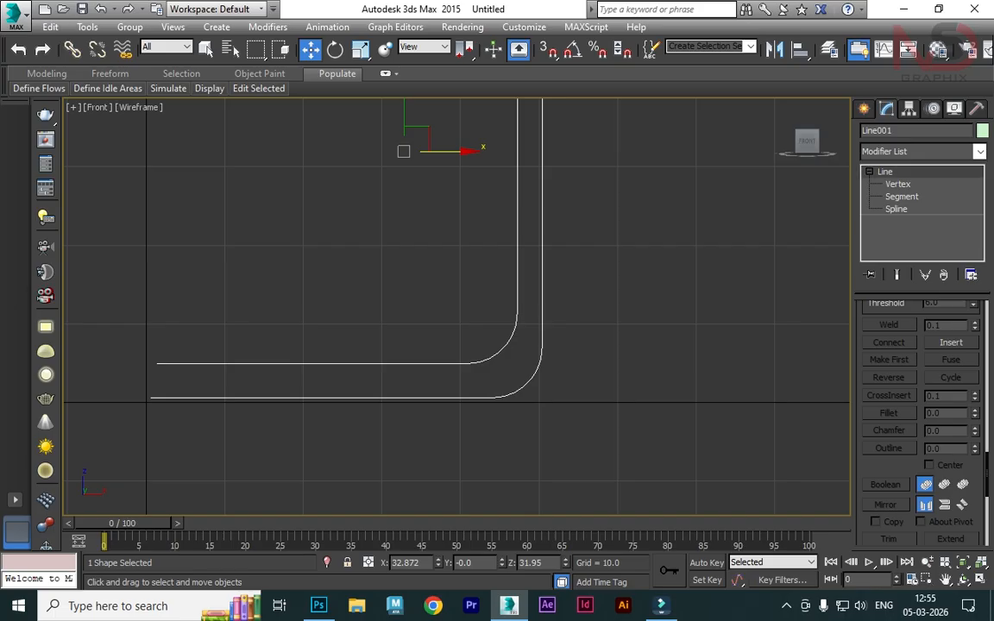
# Apply a Lathe modifier to the profile and move its axis about -21 in X to form a cup
pyautogui.scroll(-5, 470, 431)
pyautogui.click(979, 152)
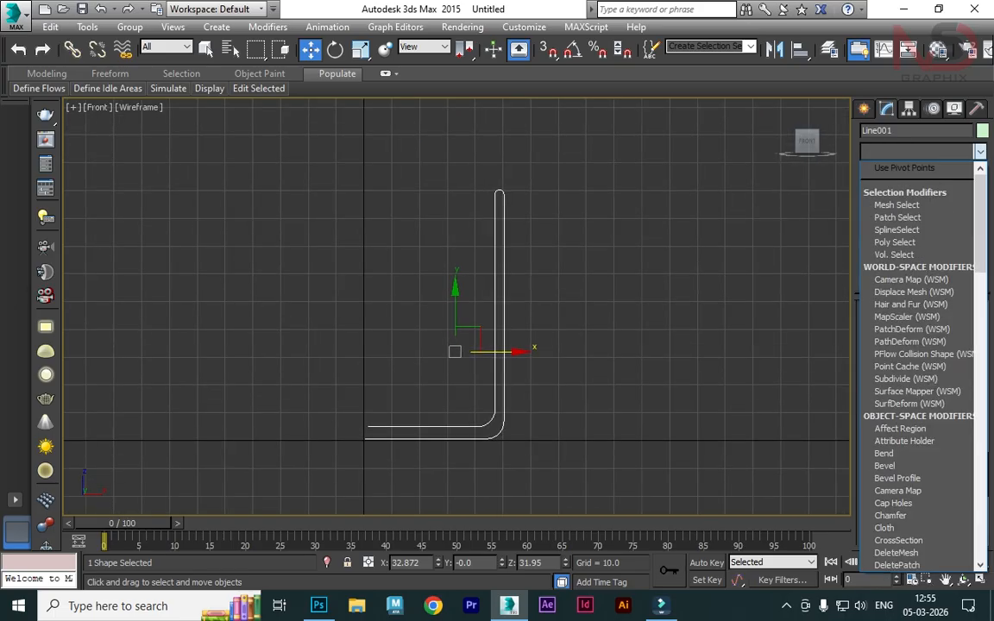
pyautogui.press('l')
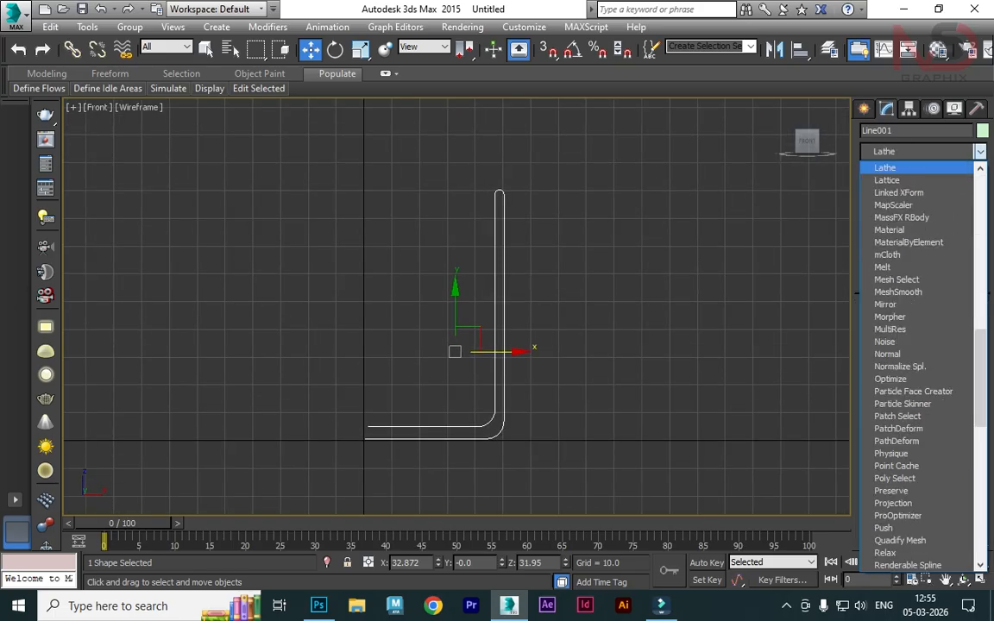
pyautogui.press('Return')
pyautogui.click(885, 171)
pyautogui.click(909, 184)
pyautogui.moveTo(498, 351); pyautogui.dragTo(445, 352)
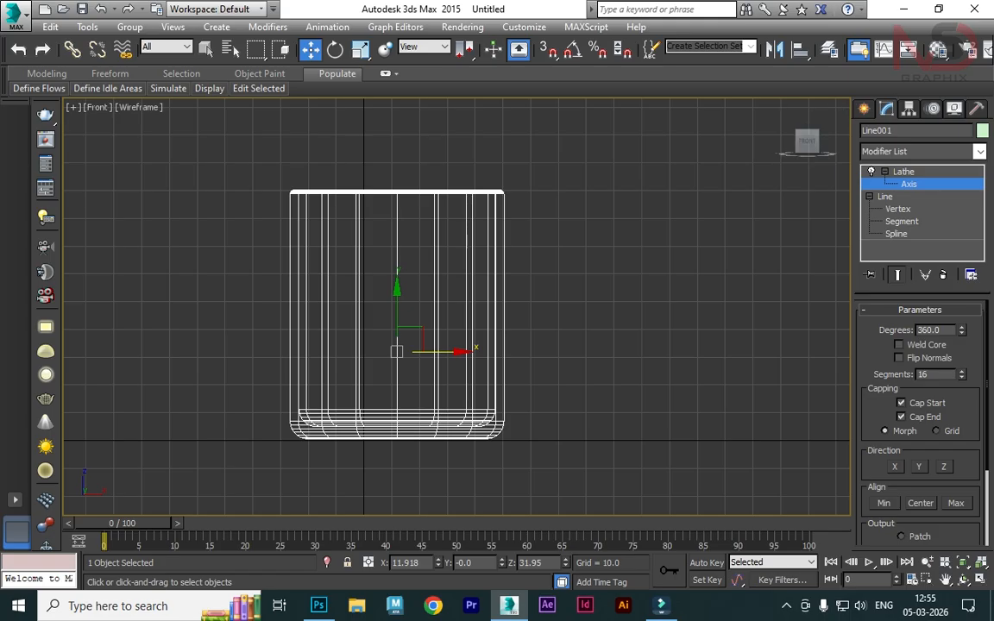
# Move the end vertices of the profile's base in X onto the lathe axis to close the cup's bottom
pyautogui.click(898, 208)
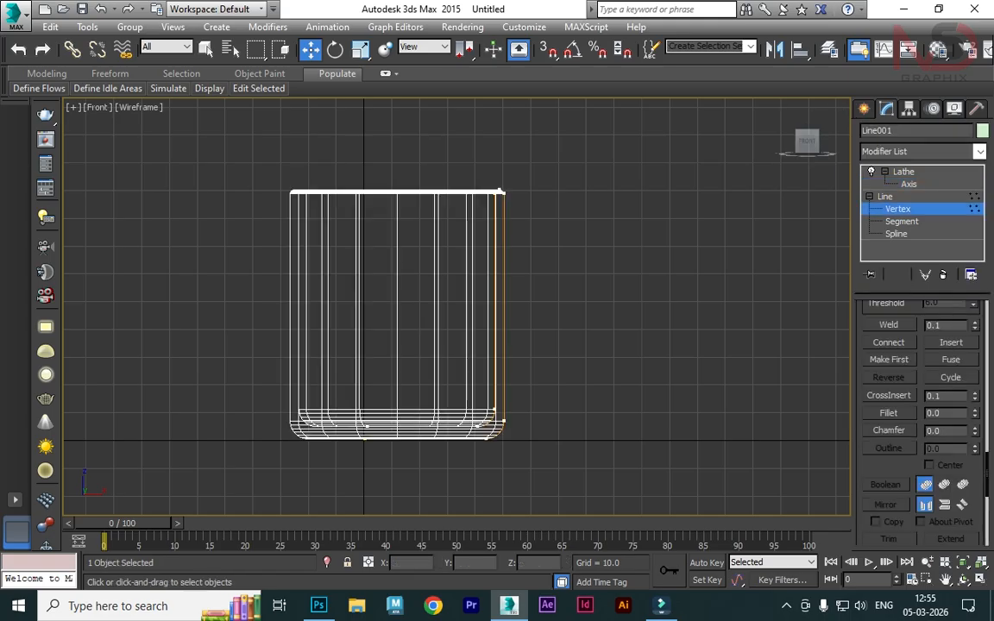
pyautogui.hotkey('alt', 'w')
pyautogui.hotkey('alt', 'w')
pyautogui.keyDown('alt'); pyautogui.moveTo(730, 444); pyautogui.dragTo(708, 259, button='middle'); pyautogui.keyUp('alt')
pyautogui.hotkey('alt', 'w')
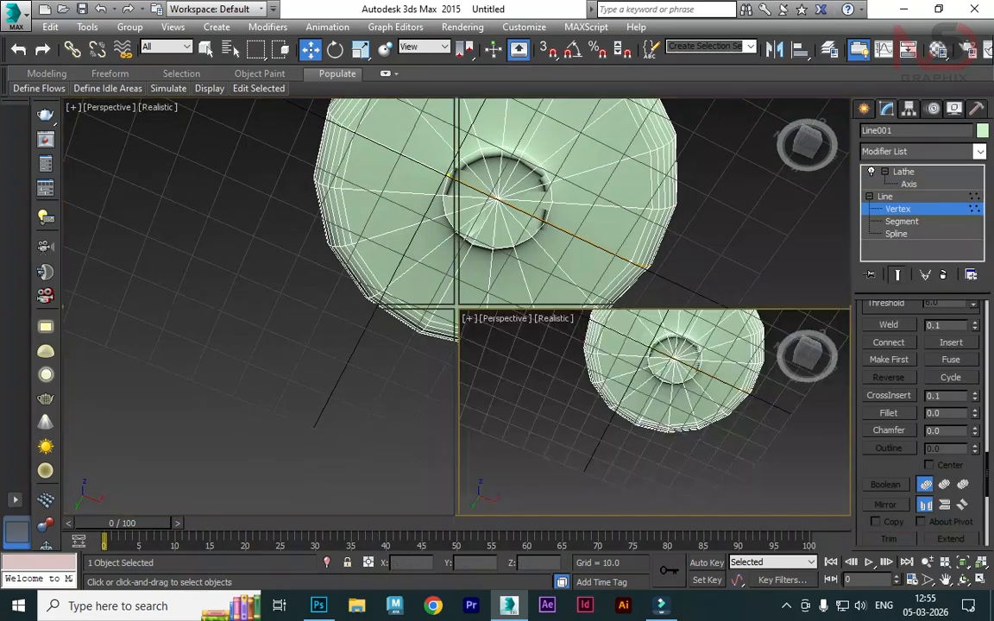
pyautogui.moveTo(595, 226); pyautogui.dragTo(605, 191, button='middle')
pyautogui.scroll(2, 635, 233)
pyautogui.moveTo(657, 232); pyautogui.dragTo(702, 232)
pyautogui.middleClick(639, 339)
pyautogui.hotkey('alt', 'w')
# Set the Lathe segments to 30 to smooth the cup, and deselect it
pyautogui.keyDown('alt'); pyautogui.moveTo(638, 259); pyautogui.dragTo(691, 383, button='middle'); pyautogui.keyUp('alt')
pyautogui.scroll(-6, 690, 384)
pyautogui.scroll(4, 656, 341)
pyautogui.click(903, 171)
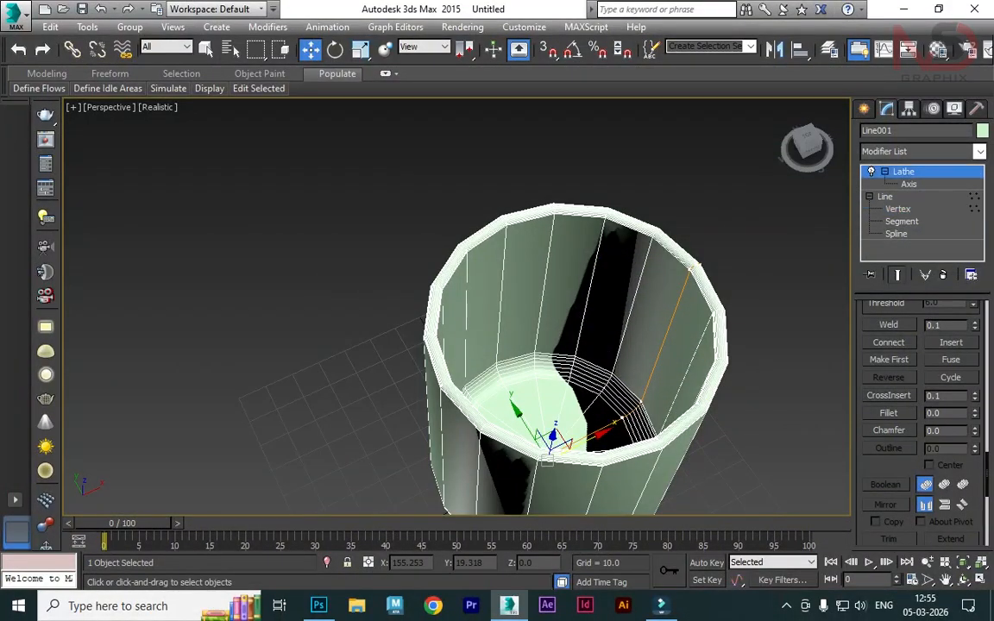
pyautogui.moveTo(962, 374); pyautogui.dragTo(962, 352)
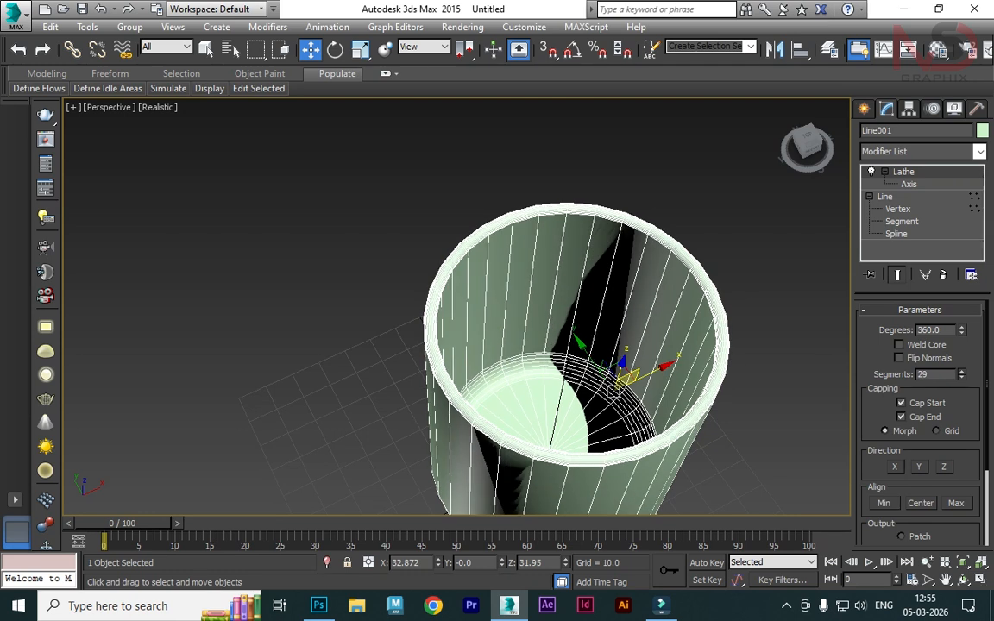
pyautogui.click(759, 190)
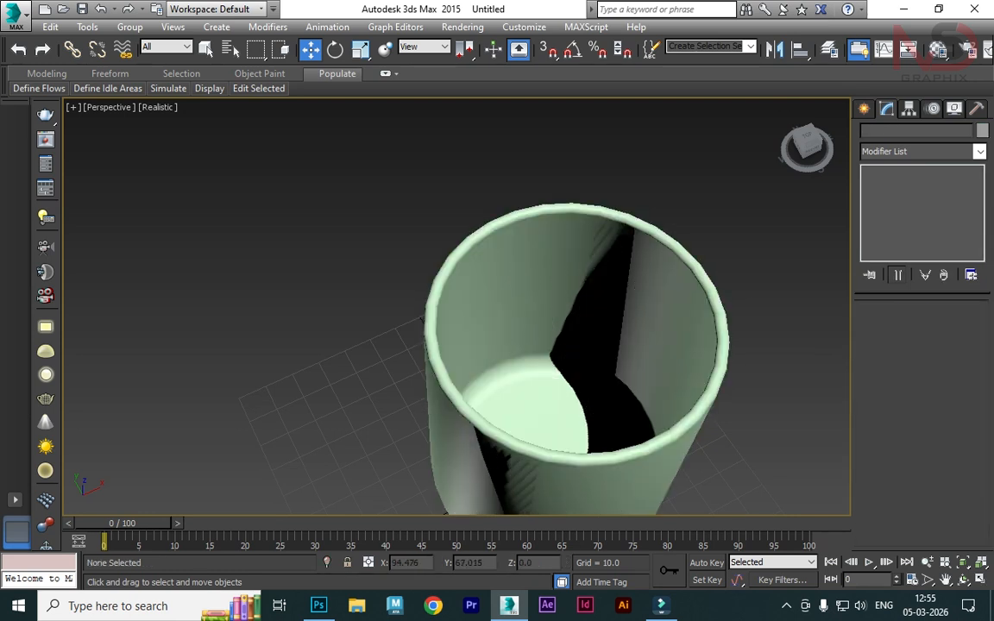
# Select the cup, collapse its Lathe and Line sub-level lists, and convert it to Editable Poly
pyautogui.keyDown('alt'); pyautogui.moveTo(743, 362); pyautogui.dragTo(691, 306, button='middle'); pyautogui.keyUp('alt')
pyautogui.scroll(-3, 690, 310)
pyautogui.click(686, 319)
pyautogui.scroll(-3, 552, 346)
pyautogui.moveTo(518, 371); pyautogui.dragTo(454, 292, button='middle')
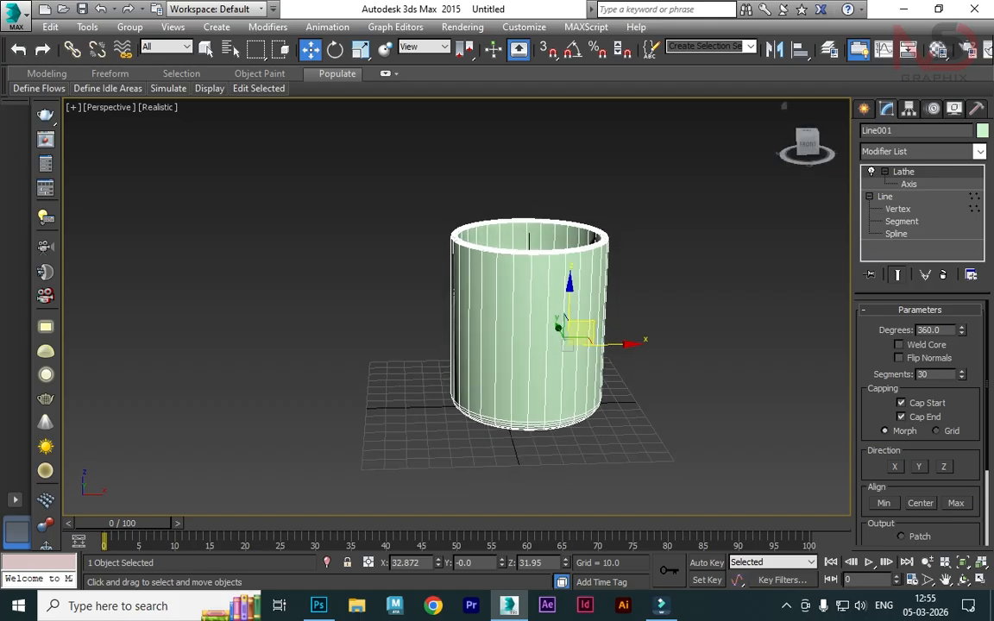
pyautogui.click(885, 172)
pyautogui.click(870, 184)
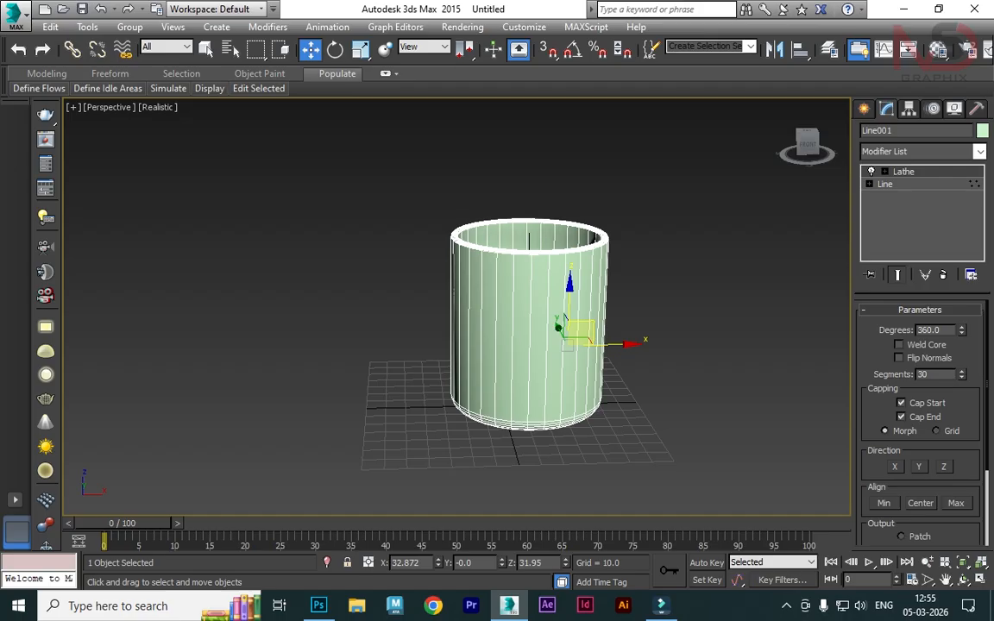
pyautogui.rightClick(521, 244)
pyautogui.moveTo(552, 411)
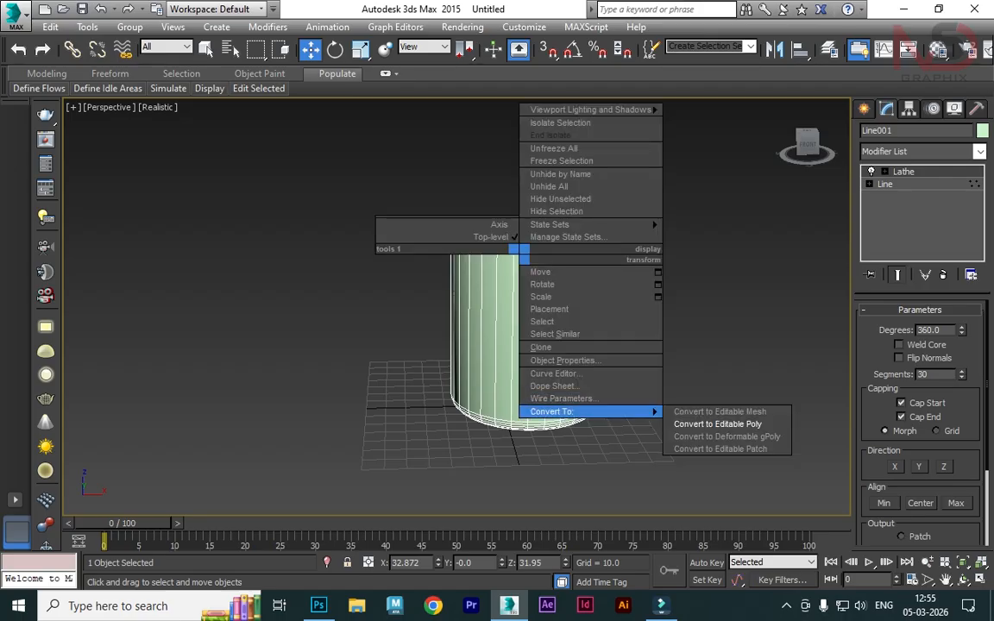
pyautogui.click(719, 422)
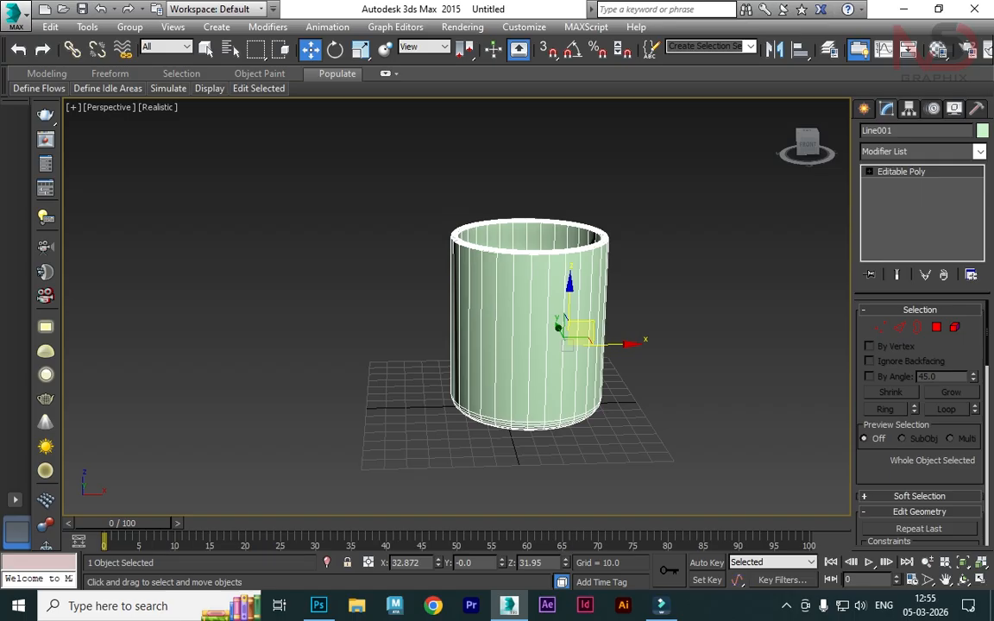
# Switch the cup through the Vertex, Edge and Polygon sub-object levels, ending at Vertex level
pyautogui.click(880, 327)
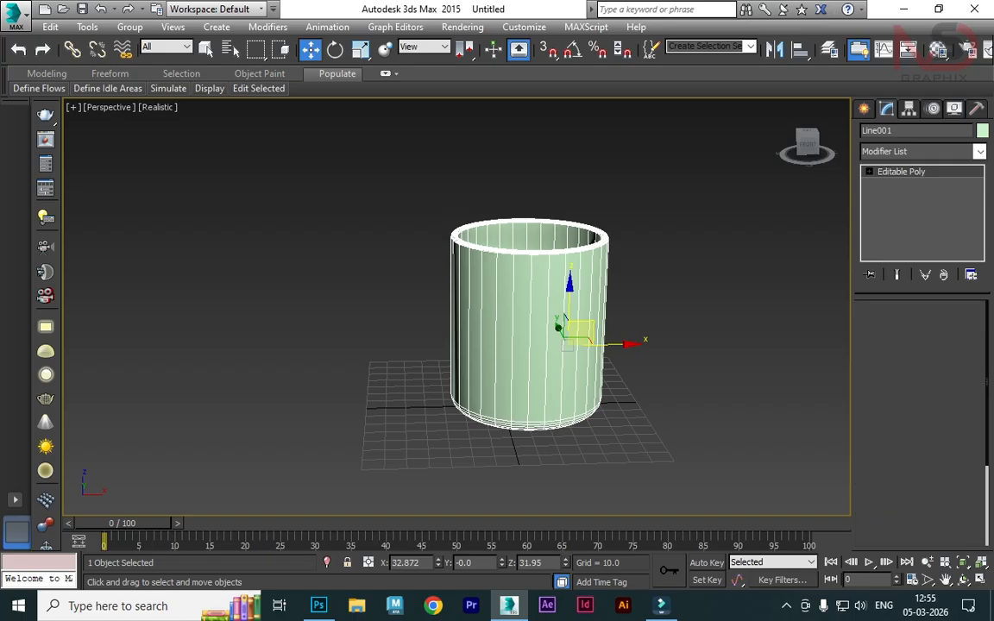
pyautogui.click(900, 327)
pyautogui.click(936, 327)
pyautogui.click(881, 327)
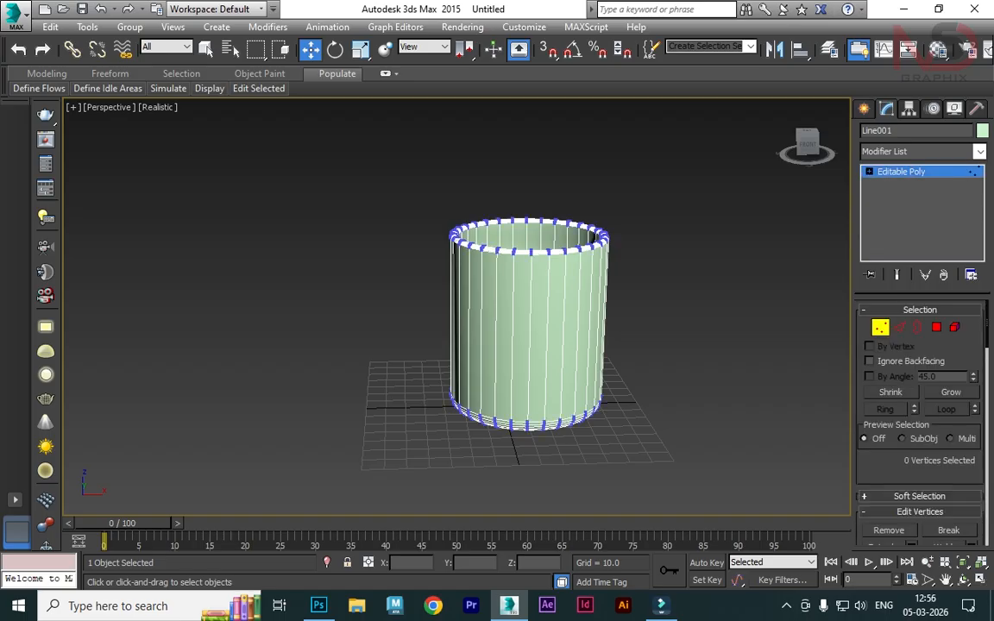
# Select the ring of vertical edges around the cup's outer wall and connect them with 4 segments
pyautogui.click(899, 327)
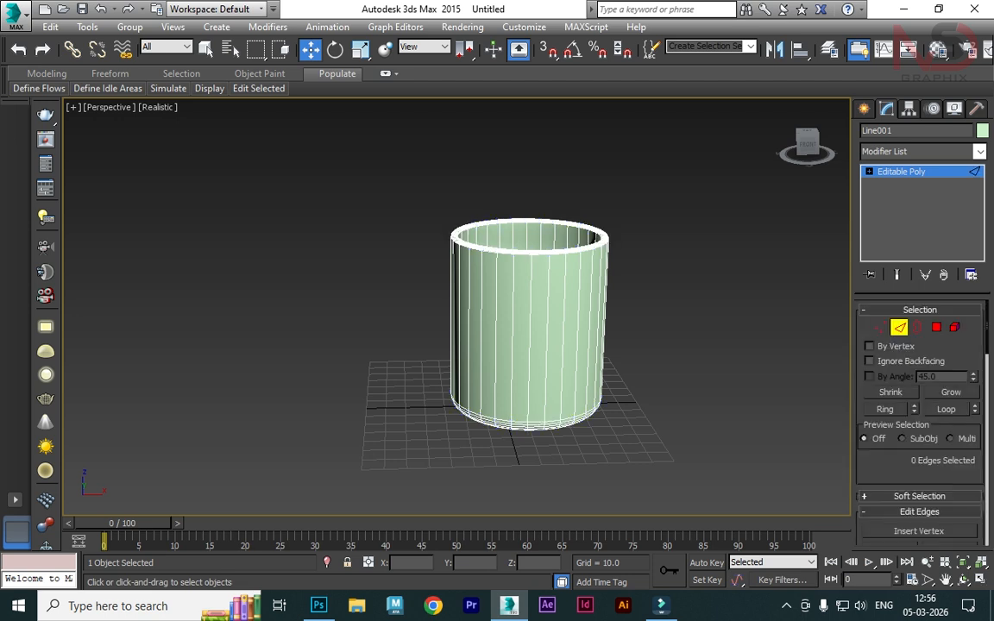
pyautogui.click(544, 341)
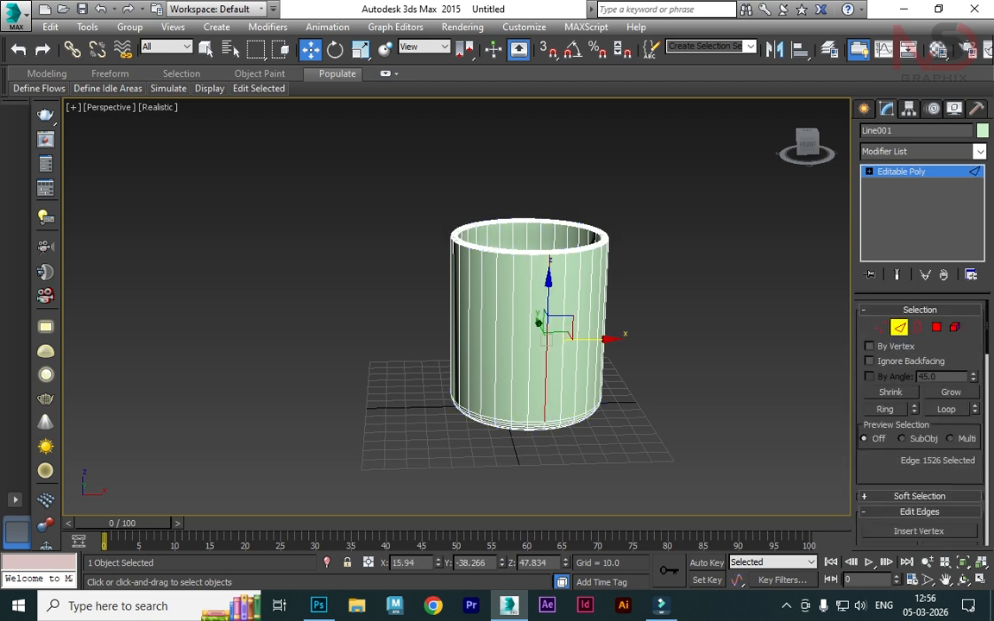
pyautogui.hotkey('alt', 'r')
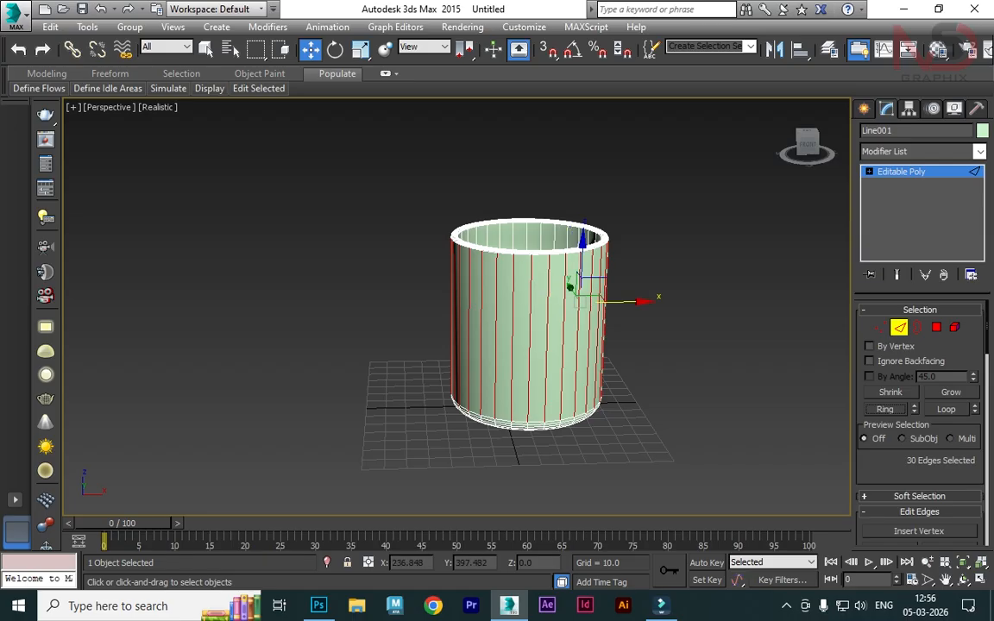
pyautogui.rightClick(571, 216)
pyautogui.click(701, 264)
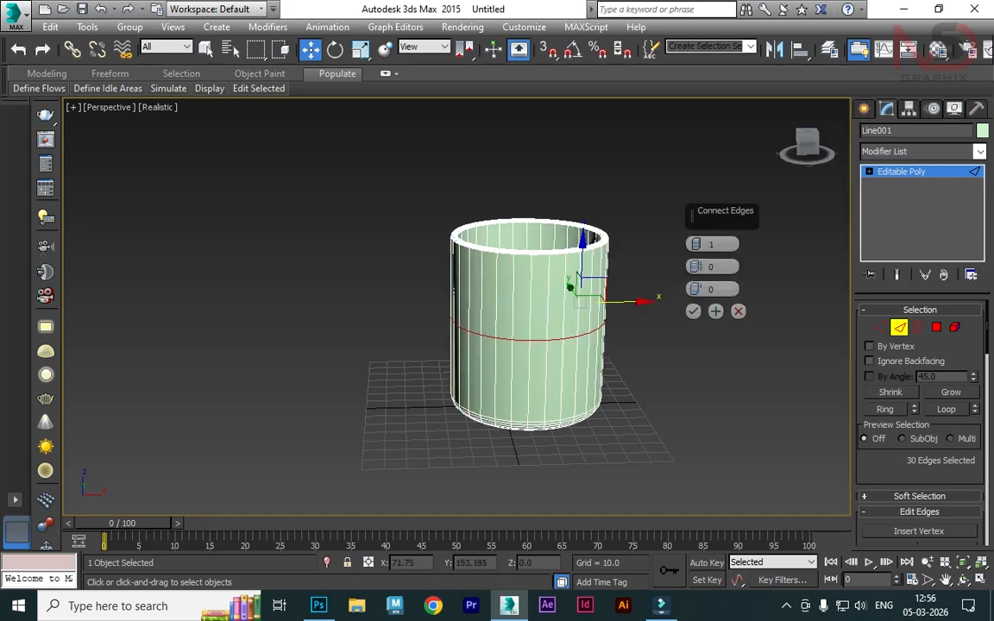
pyautogui.moveTo(696, 243); pyautogui.dragTo(696, 226)
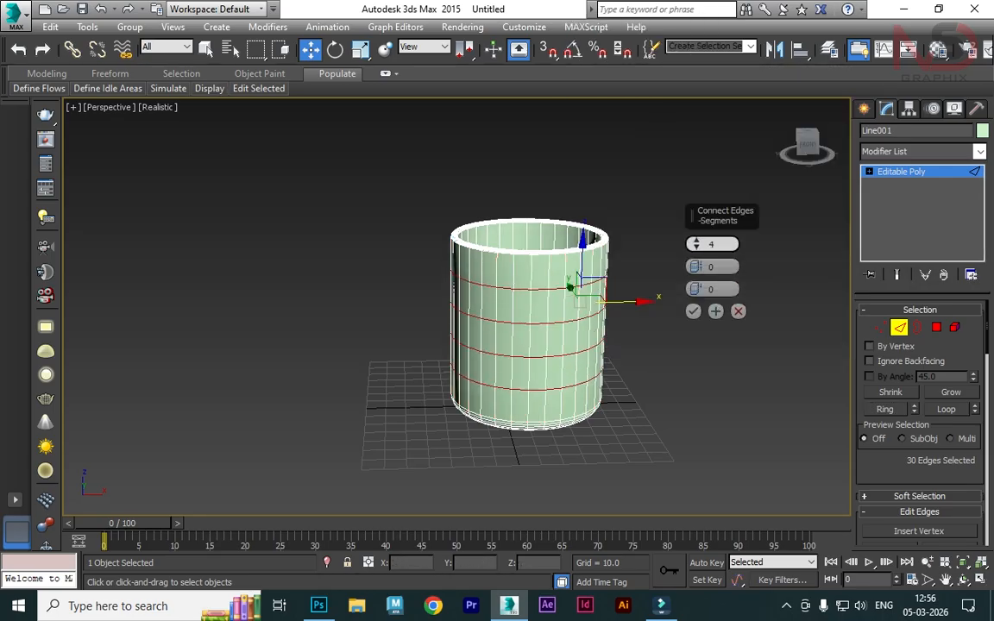
pyautogui.click(693, 311)
pyautogui.click(696, 354)
# At Polygon level, select one upper and one lower polygon in the same column of the cup's outer wall
pyautogui.scroll(3, 579, 276)
pyautogui.click(937, 327)
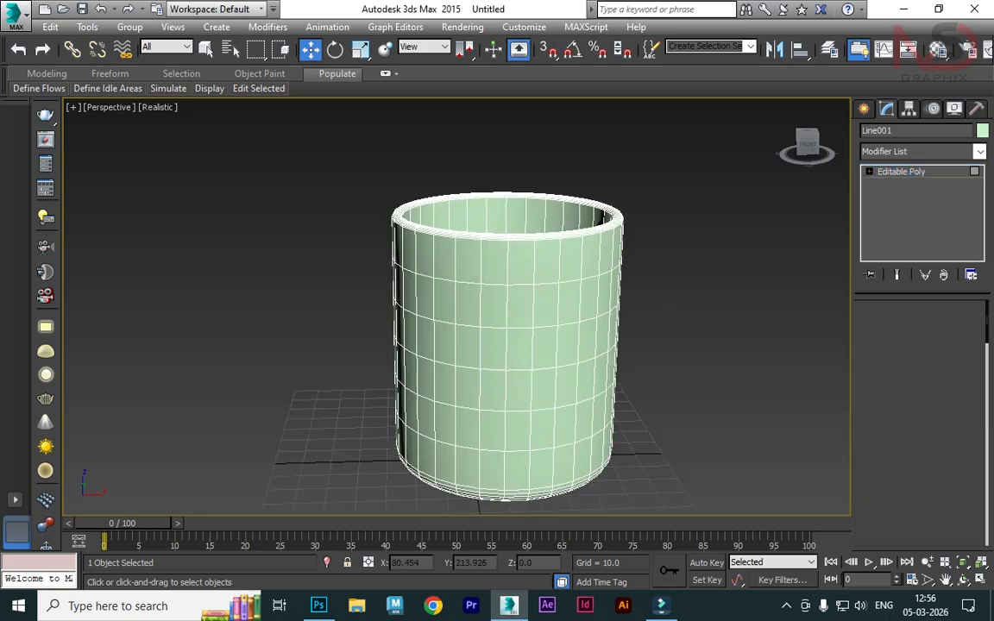
pyautogui.scroll(3, 584, 272)
pyautogui.click(592, 280)
pyautogui.scroll(-2, 549, 271)
pyautogui.moveTo(616, 209); pyautogui.dragTo(611, 138, button='middle')
pyautogui.scroll(-5, 611, 140)
pyautogui.scroll(3, 614, 178)
pyautogui.moveTo(614, 178); pyautogui.dragTo(567, 251, button='middle')
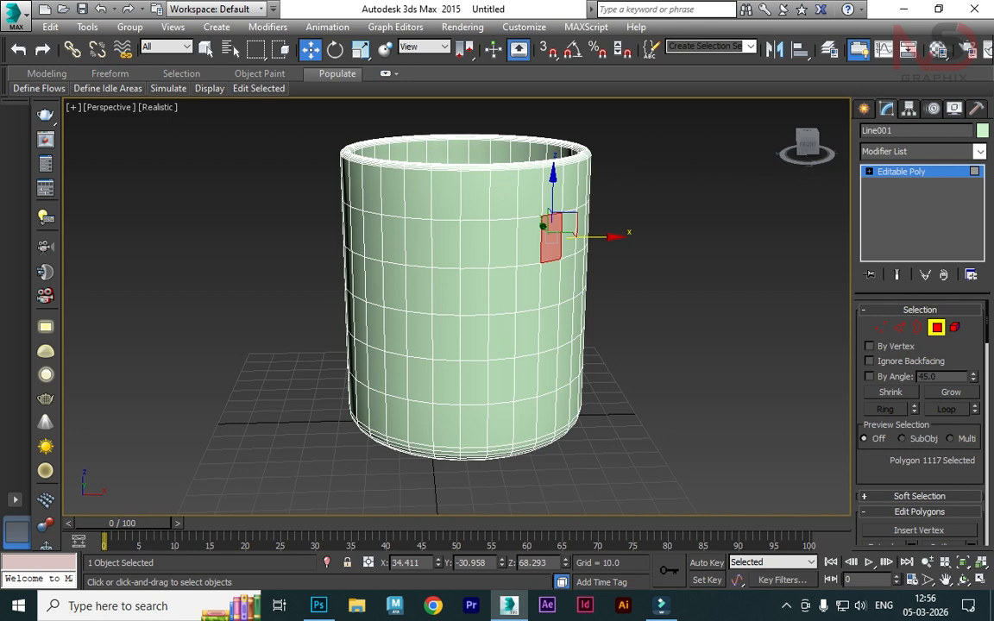
pyautogui.keyDown('ctrl'); pyautogui.click(546, 373); pyautogui.keyUp('ctrl')
# Extrude the two selected wall polygons outward in two consecutive segments to form the handle's arms
pyautogui.rightClick(678, 239)
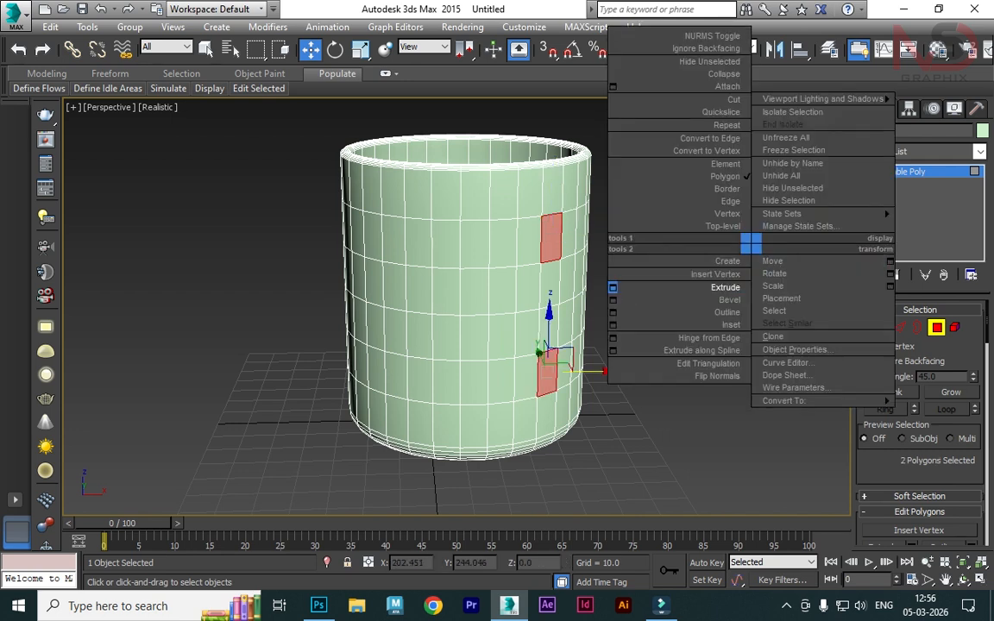
pyautogui.click(622, 258)
pyautogui.moveTo(695, 266)
pyautogui.mouseDown()
pyautogui.moveTo(695, 250)
pyautogui.moveTo(695, 286)
pyautogui.mouseUp()
pyautogui.click(716, 288)
pyautogui.click(693, 289)
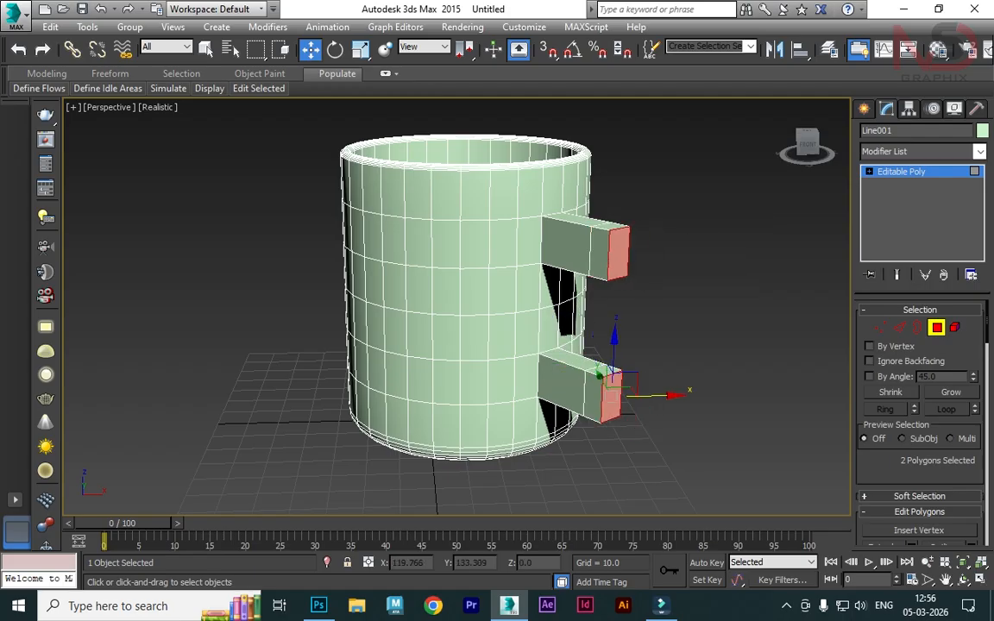
# Select the facing inner polygons at the ends of the two handle arms and bridge them
pyautogui.moveTo(593, 337)
pyautogui.keyDown('alt'); pyautogui.mouseDown(button='middle')
pyautogui.moveTo(596, 284)
pyautogui.moveTo(595, 347)
pyautogui.mouseUp(button='middle'); pyautogui.keyUp('alt')
pyautogui.click(598, 290)
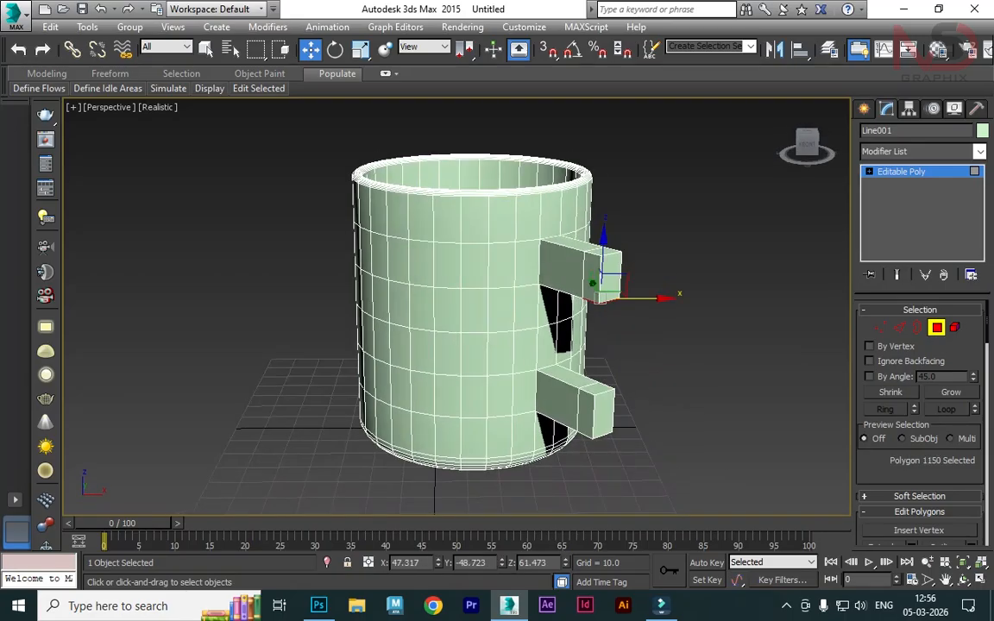
pyautogui.keyDown('ctrl'); pyautogui.click(595, 388); pyautogui.keyUp('ctrl')
pyautogui.scroll(-5, 919, 362)
pyautogui.scroll(-5, 920, 379)
pyautogui.scroll(6, 919, 379)
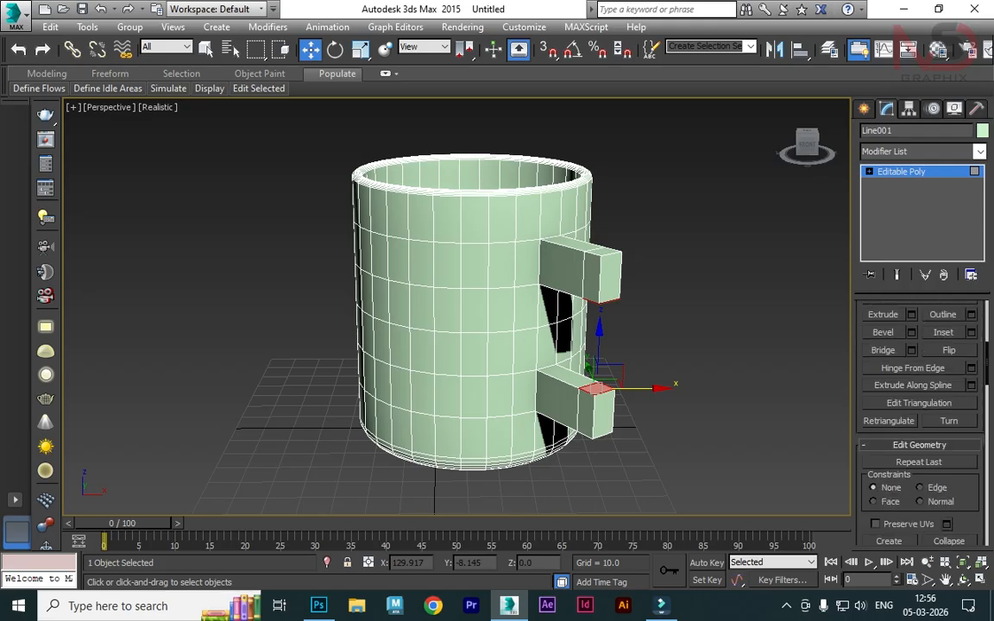
pyautogui.scroll(1, 920, 380)
pyautogui.click(883, 373)
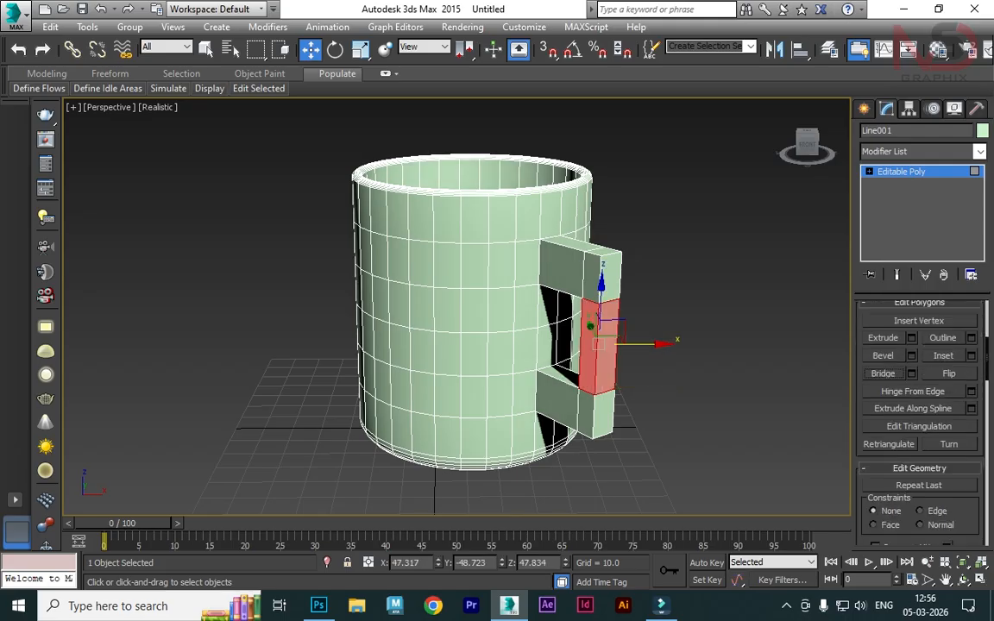
# Leave Polygon level and apply a TurboSmooth modifier to the mug
pyautogui.press('4')
pyautogui.click(920, 151)
pyautogui.press('t')
pyautogui.click(900, 342)
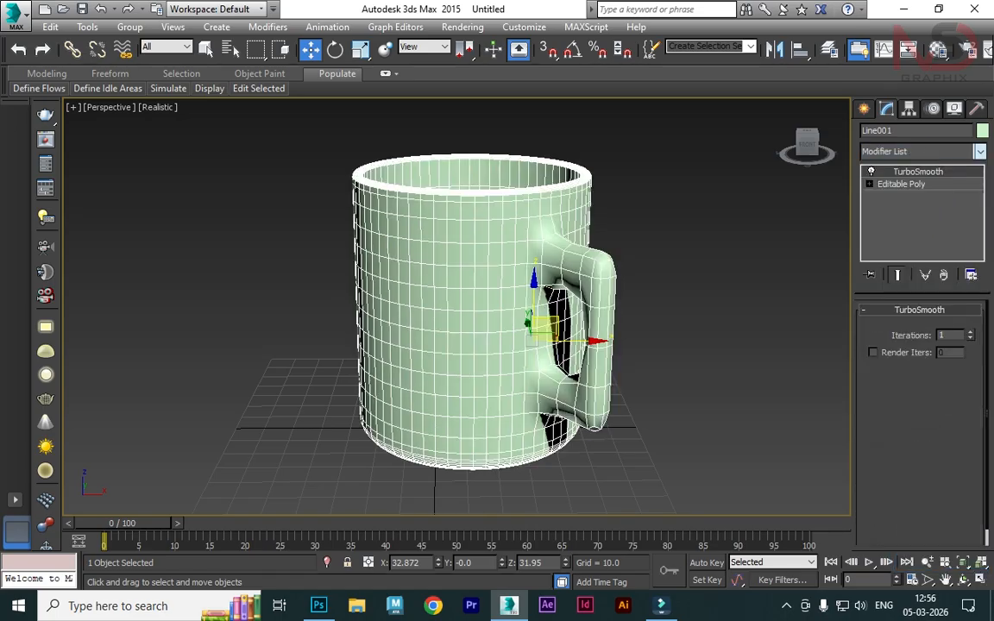
pyautogui.click(708, 346)
pyautogui.keyDown('alt'); pyautogui.moveTo(708, 345); pyautogui.dragTo(751, 345, button='middle'); pyautogui.keyUp('alt')
pyautogui.keyDown('alt'); pyautogui.moveTo(451, 212); pyautogui.dragTo(466, 212, button='middle'); pyautogui.keyUp('alt')
pyautogui.click(466, 212)
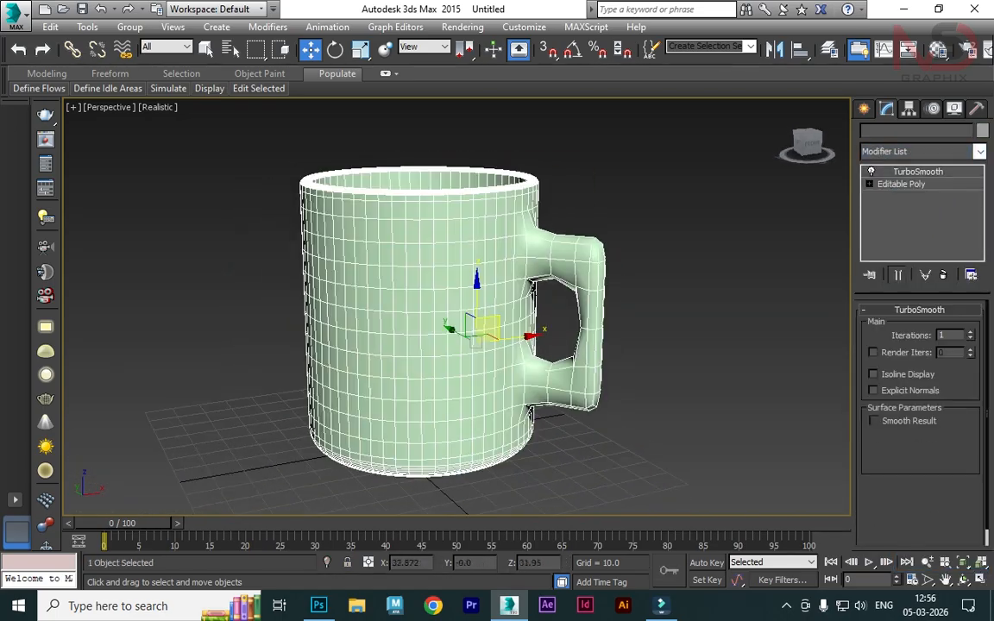
# Compare the mug's Editable Poly base with its TurboSmooth result, examining the handle and where it meets the cup
pyautogui.scroll(3, 557, 244)
pyautogui.click(901, 184)
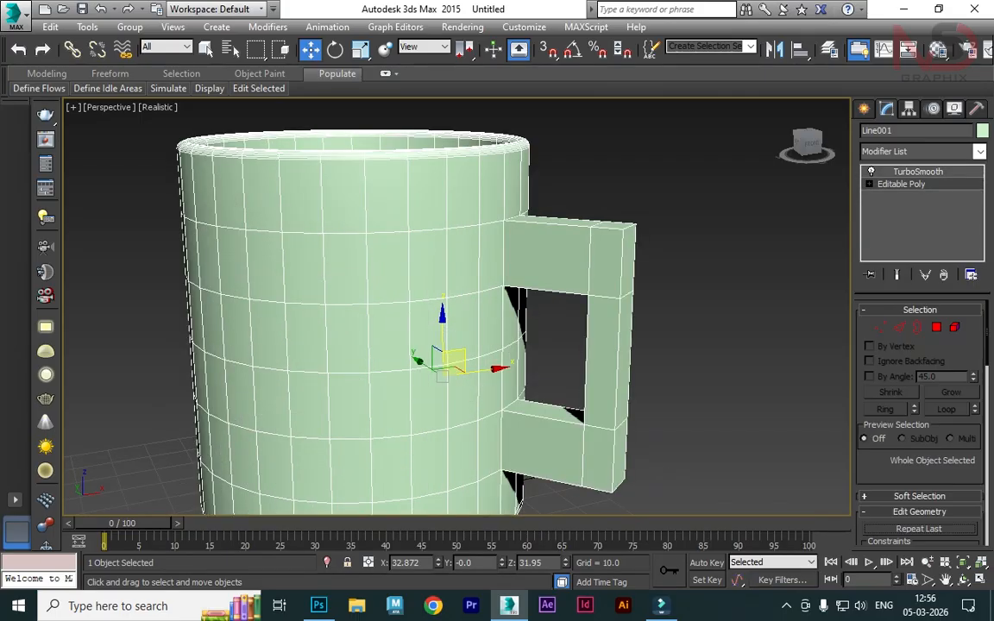
pyautogui.scroll(2, 555, 265)
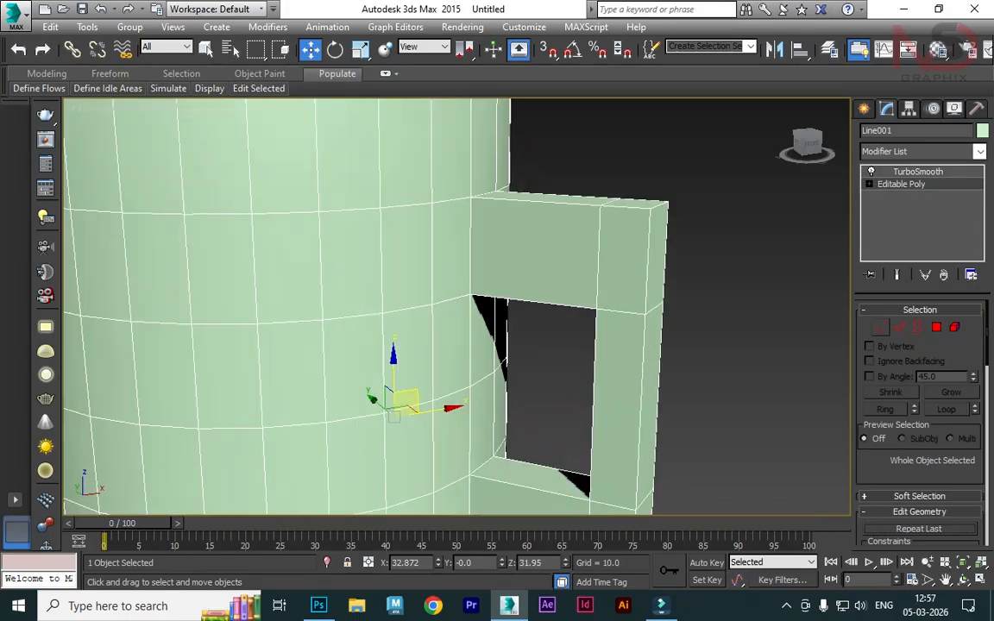
pyautogui.press('z')
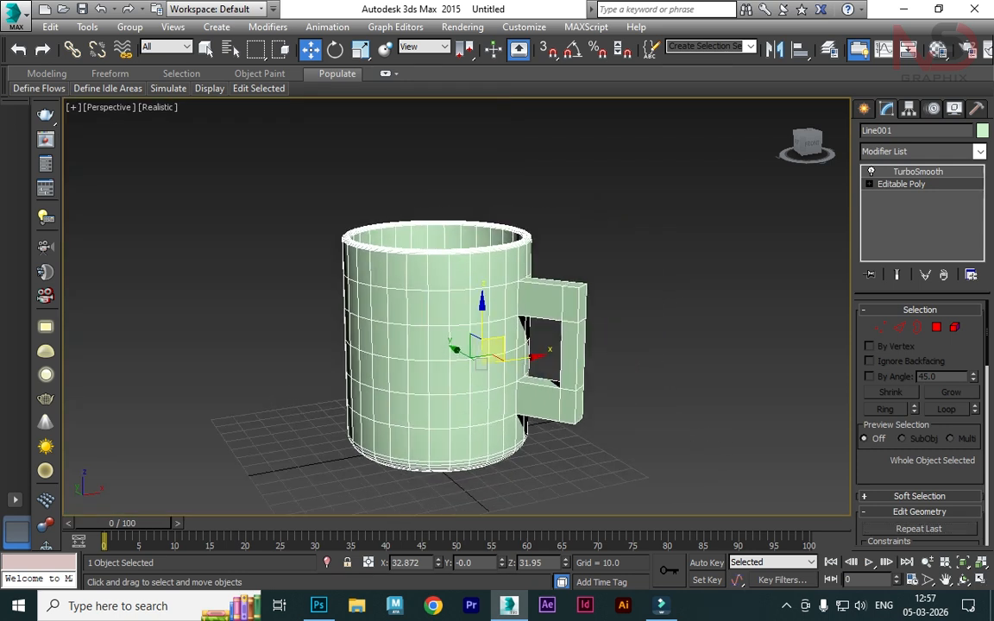
pyautogui.click(918, 171)
pyautogui.click(632, 376)
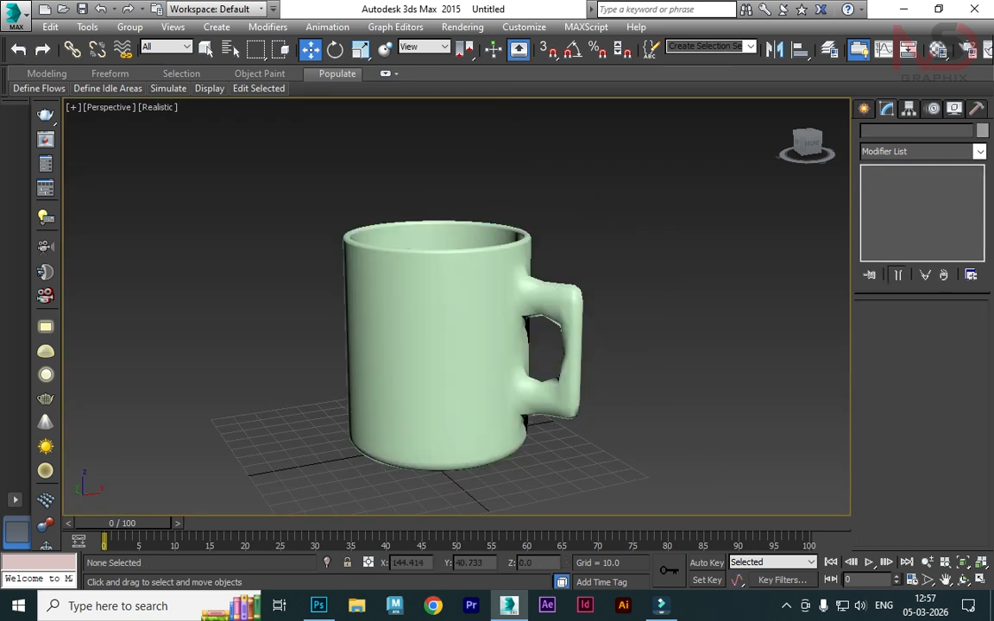
pyautogui.click(466, 354)
pyautogui.press('z')
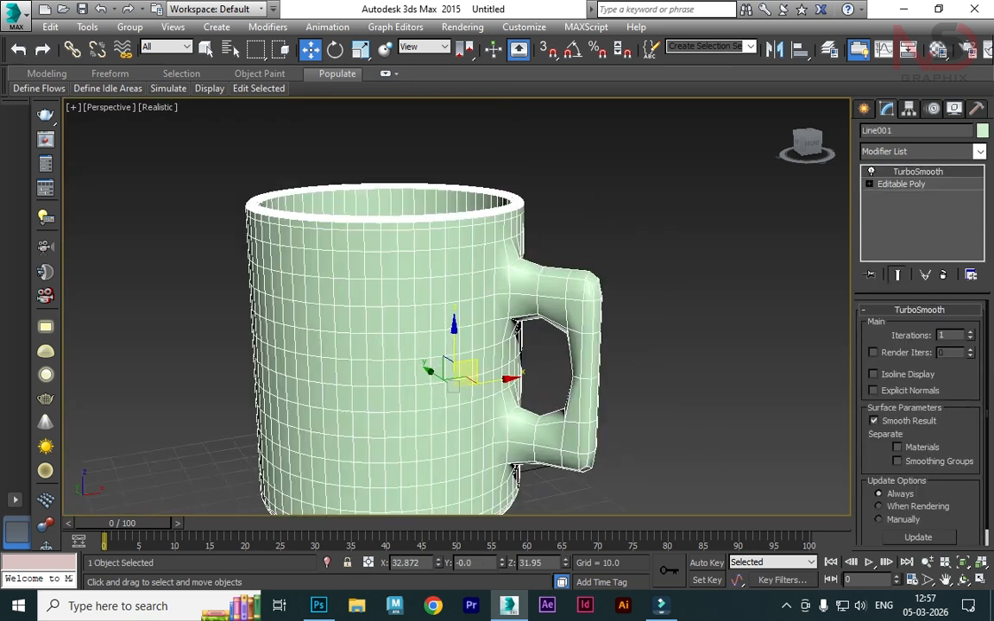
pyautogui.click(901, 184)
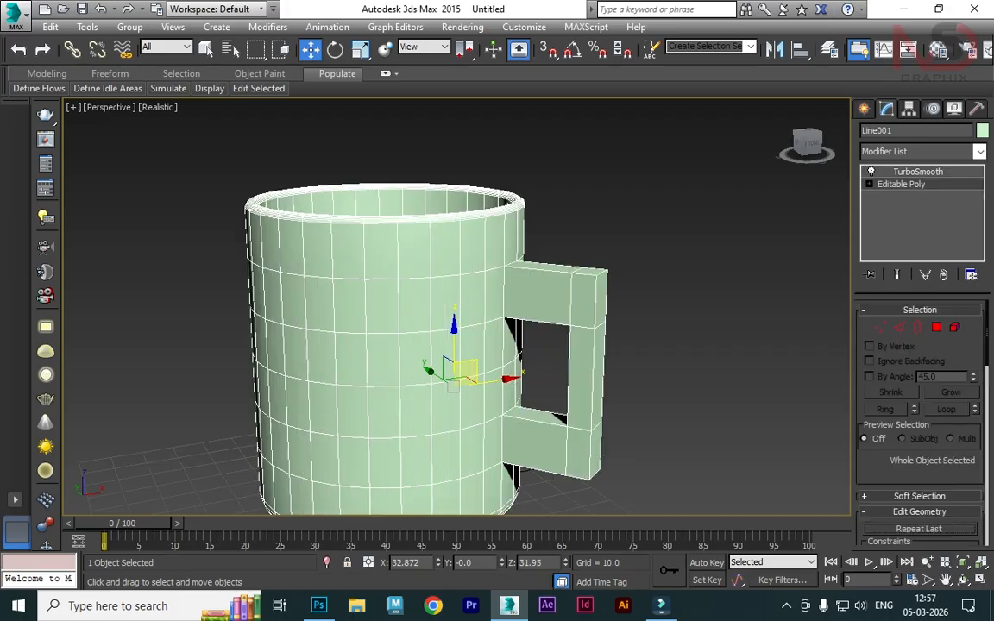
pyautogui.scroll(3, 552, 285)
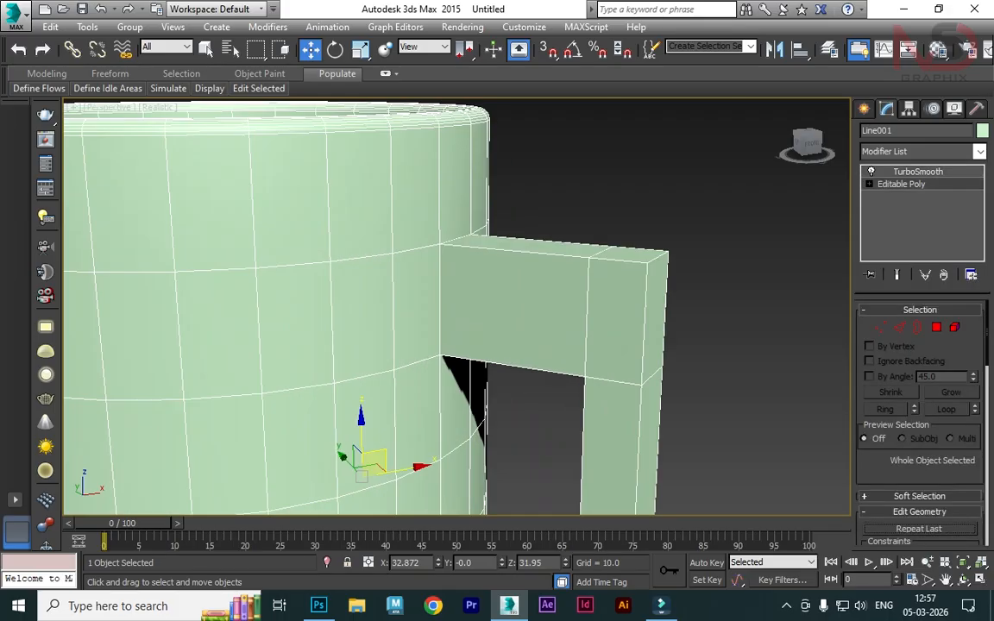
pyautogui.scroll(-2, 270, 263)
pyautogui.click(917, 171)
pyautogui.scroll(-2, 419, 259)
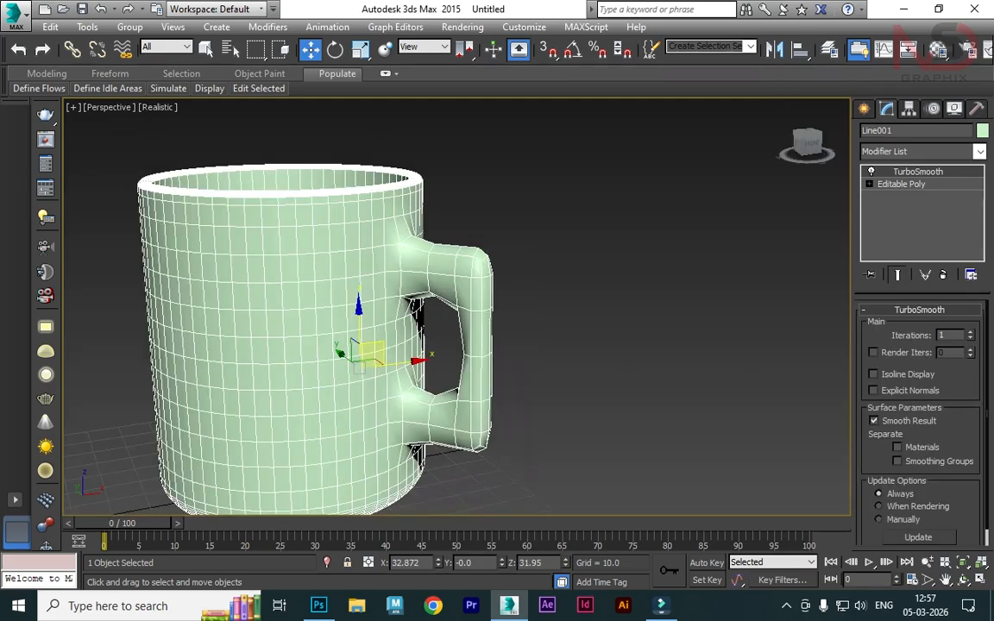
# In the Editable Poly, ring-select the edges across the handle's side and connect them with 2 segments
pyautogui.click(901, 184)
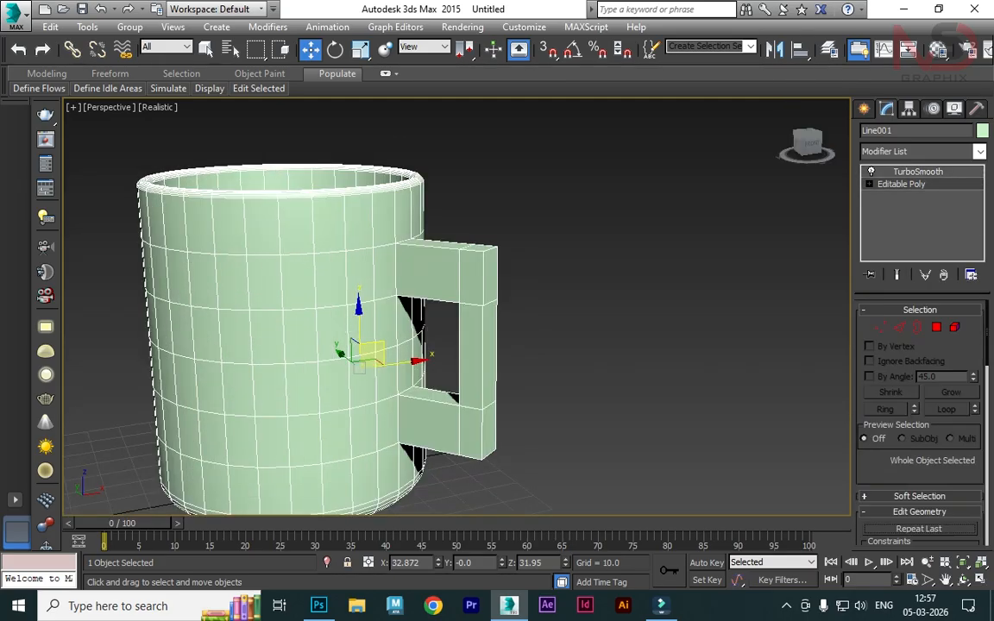
pyautogui.click(899, 327)
pyautogui.keyDown('alt'); pyautogui.moveTo(473, 321); pyautogui.dragTo(485, 290, button='middle'); pyautogui.keyUp('alt')
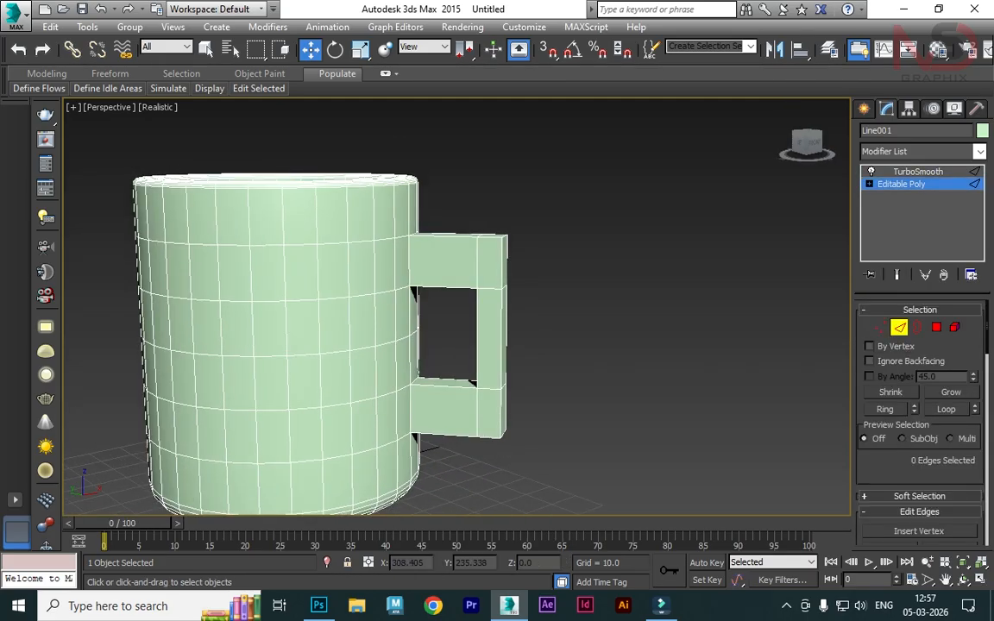
pyautogui.scroll(2, 485, 290)
pyautogui.click(493, 286)
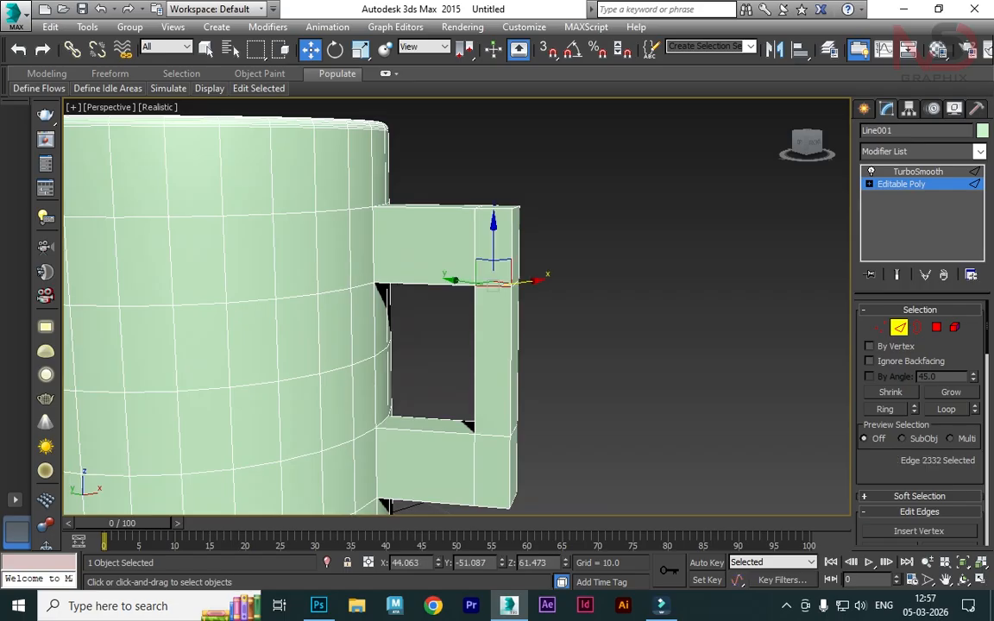
pyautogui.click(885, 409)
pyautogui.rightClick(688, 205)
pyautogui.click(551, 260)
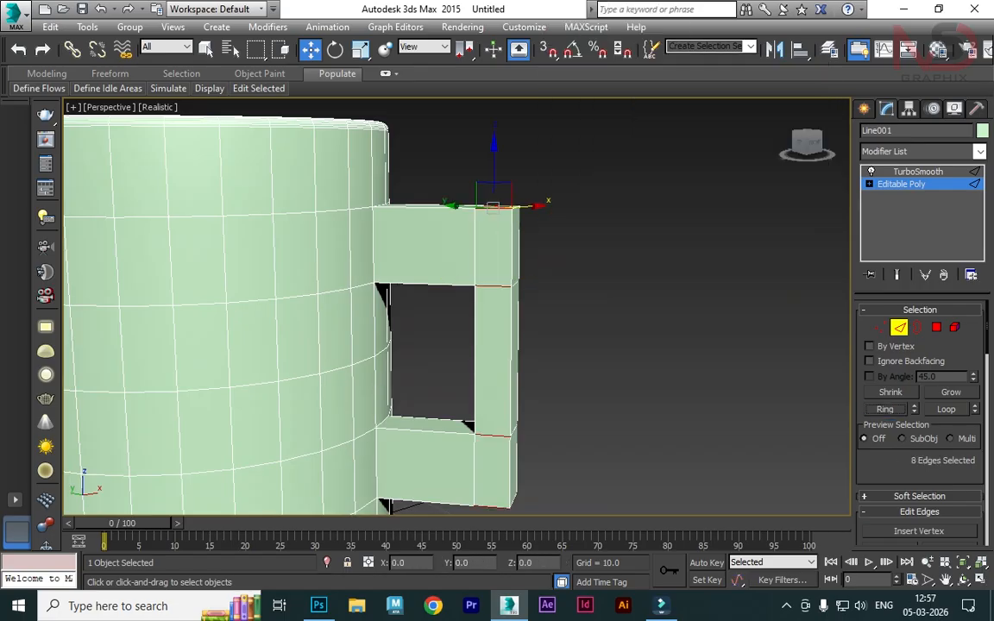
pyautogui.moveTo(696, 244); pyautogui.dragTo(696, 264)
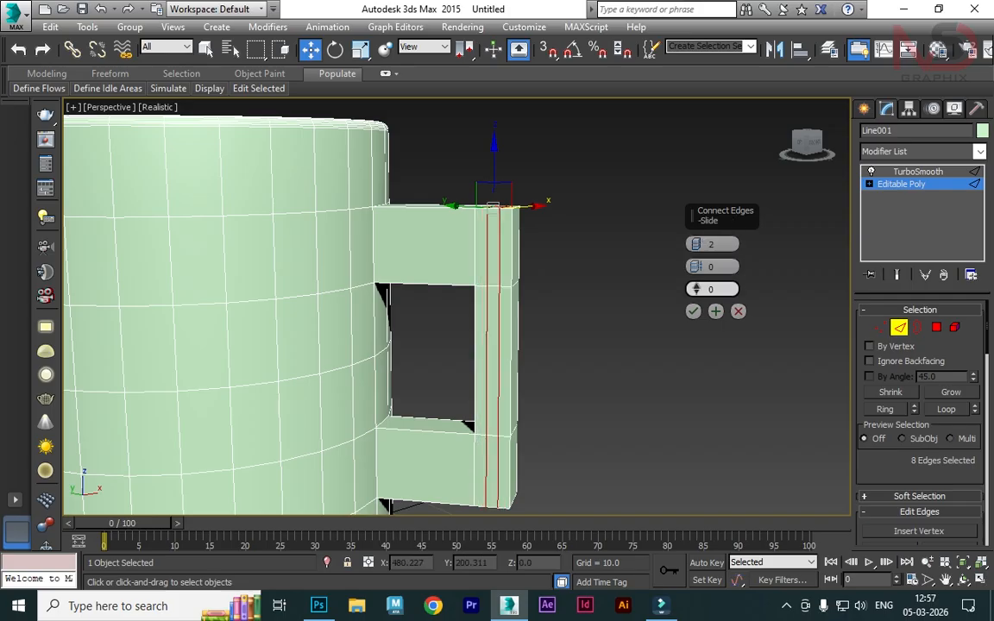
pyautogui.click(693, 310)
# Ring-select the vertical edges of the handle's upper arm and connect them with 1 segment slid toward its lower edge
pyautogui.click(500, 250)
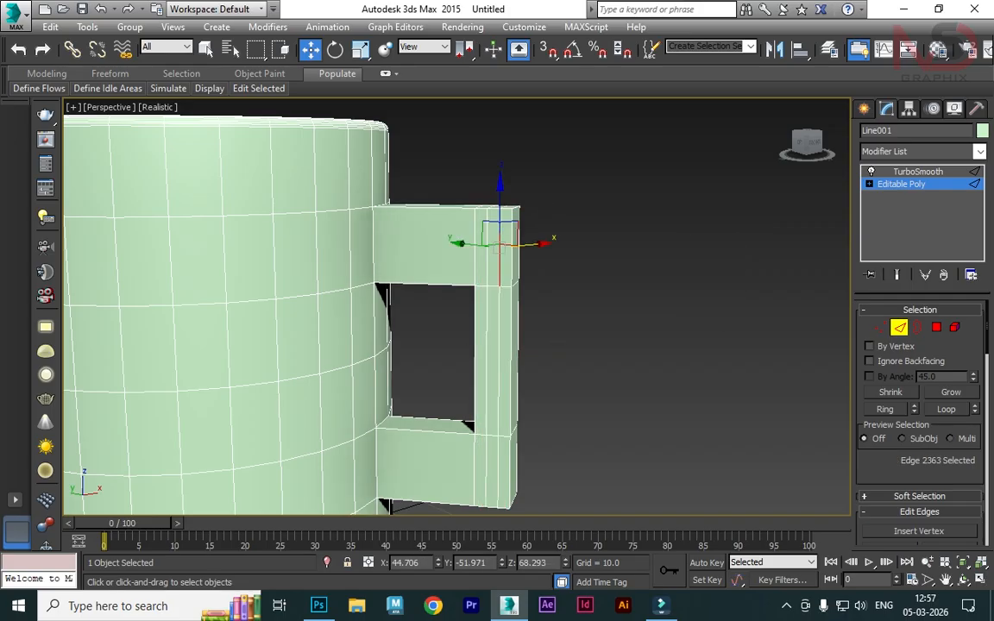
pyautogui.click(885, 409)
pyautogui.rightClick(717, 242)
pyautogui.click(580, 297)
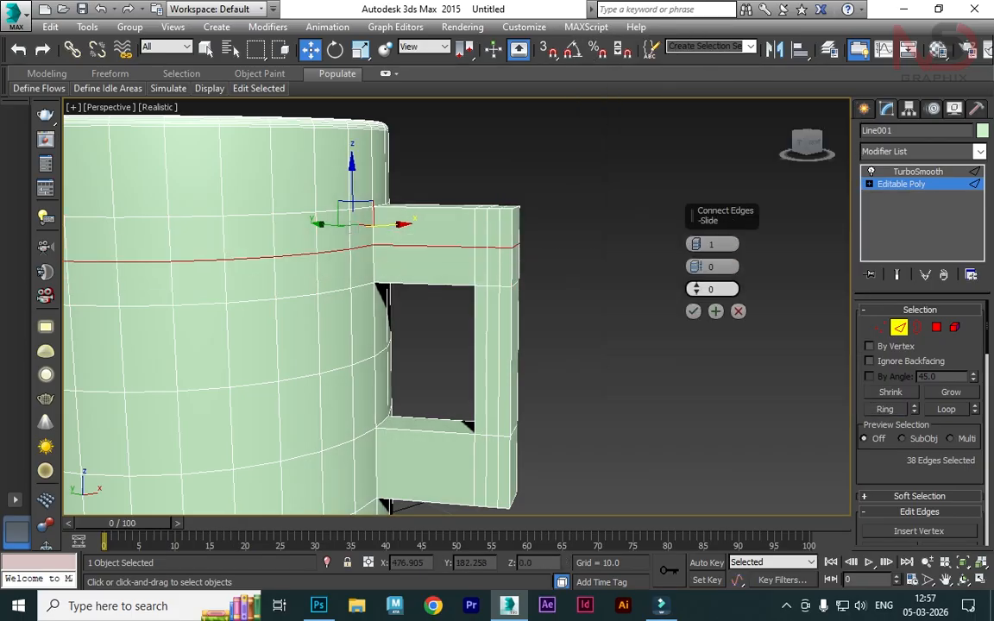
pyautogui.moveTo(697, 289); pyautogui.dragTo(696, 229)
pyautogui.click(694, 311)
# Ring-select the vertical edges of the handle's lower arm and connect them with 1 segment slid toward its upper edge
pyautogui.click(511, 471)
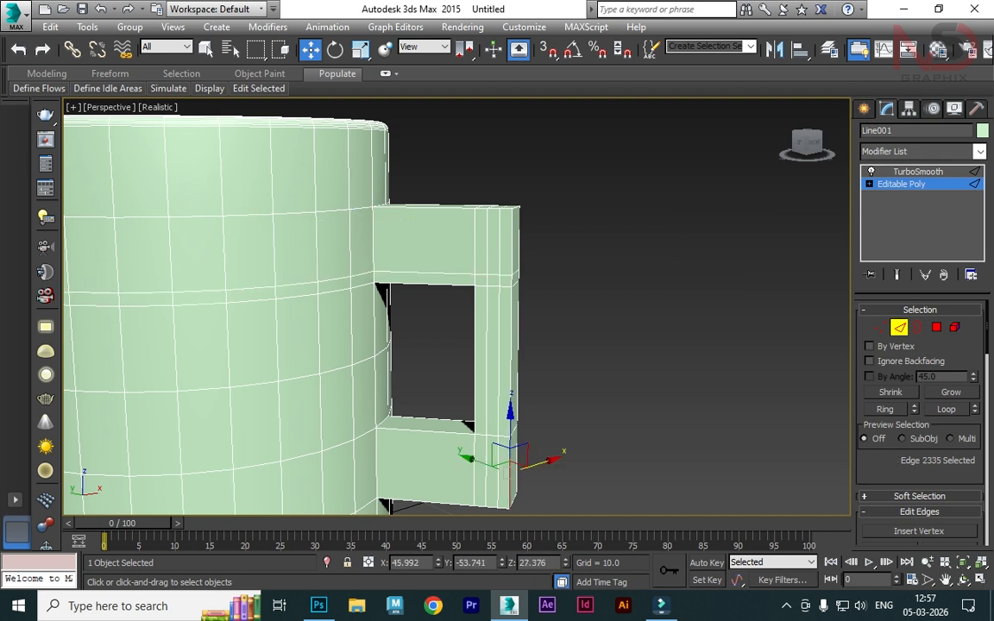
pyautogui.click(885, 409)
pyautogui.rightClick(711, 298)
pyautogui.click(574, 353)
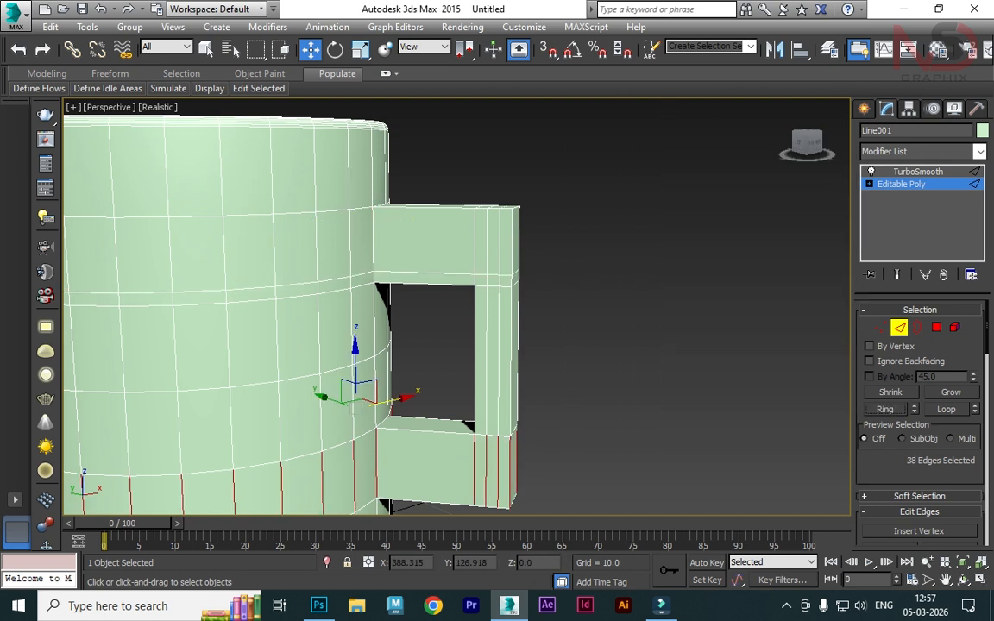
pyautogui.moveTo(696, 289); pyautogui.dragTo(696, 408)
pyautogui.click(693, 311)
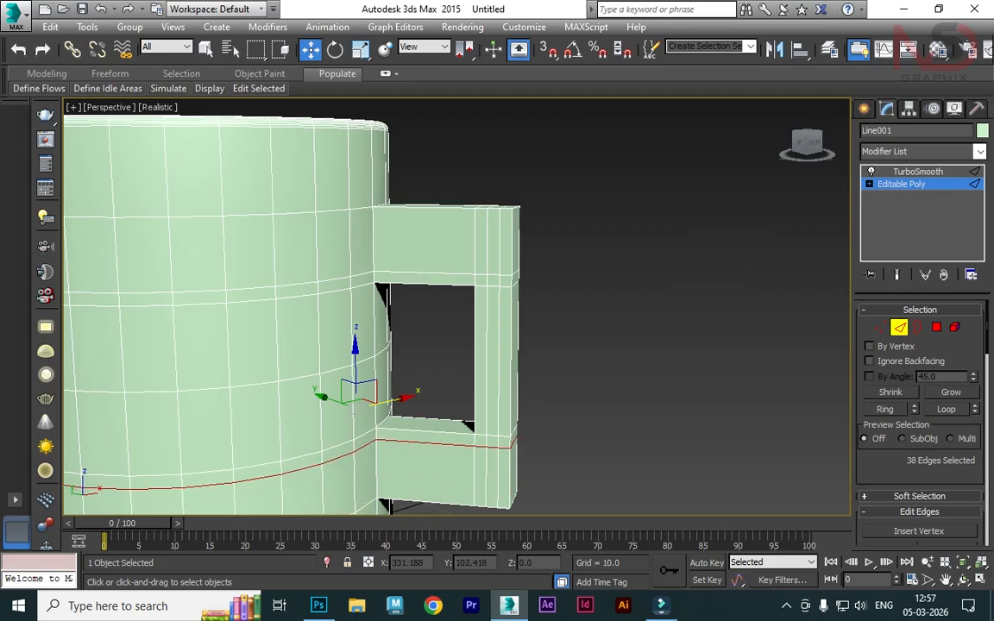
# Return to TurboSmooth, deselect the mug and examine how the added edge loops shape its handle
pyautogui.click(918, 171)
pyautogui.click(609, 328)
pyautogui.scroll(-4, 553, 328)
pyautogui.moveTo(553, 328)
pyautogui.keyDown('alt'); pyautogui.mouseDown(button='middle')
pyautogui.moveTo(401, 378)
pyautogui.moveTo(509, 353)
pyautogui.moveTo(536, 302)
pyautogui.mouseUp(button='middle'); pyautogui.keyUp('alt')
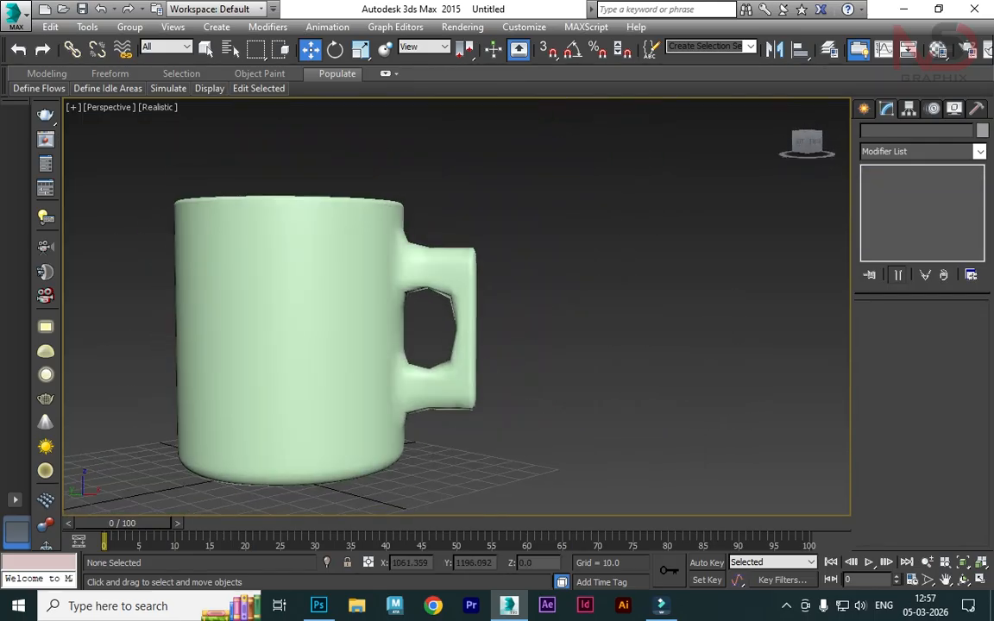
# Undo the edge connections added to the mug's handle
pyautogui.click(345, 346)
pyautogui.hotkey('ctrl', 'z')
pyautogui.hotkey('ctrl', 'z')
pyautogui.hotkey('ctrl', 'z')
pyautogui.hotkey('ctrl', 'z')
pyautogui.hotkey('ctrl', 'z')
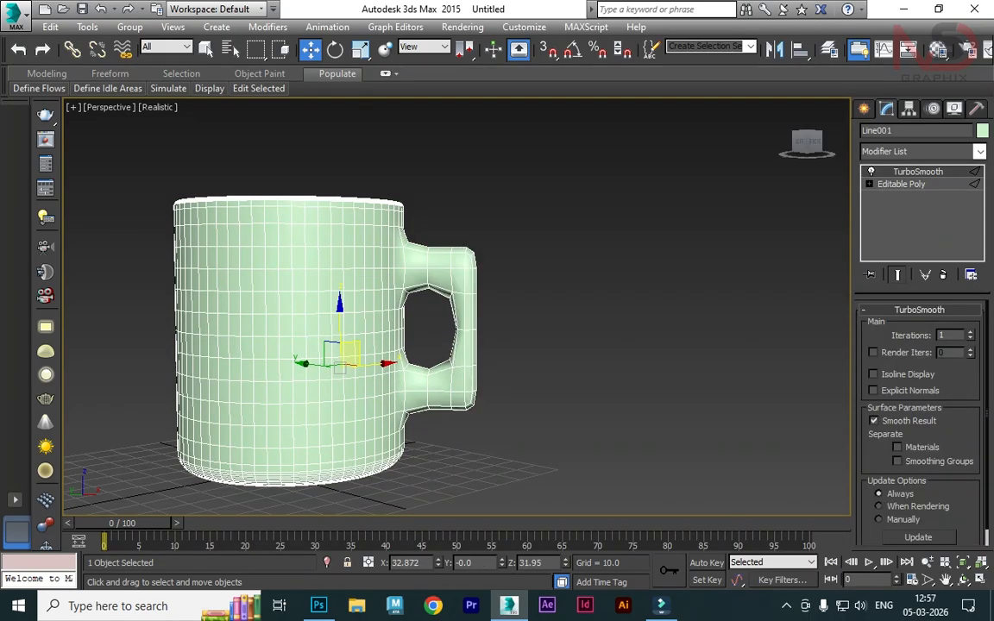
pyautogui.hotkey('ctrl', 'z')
pyautogui.hotkey('ctrl', 'z')
pyautogui.hotkey('ctrl', 'z')
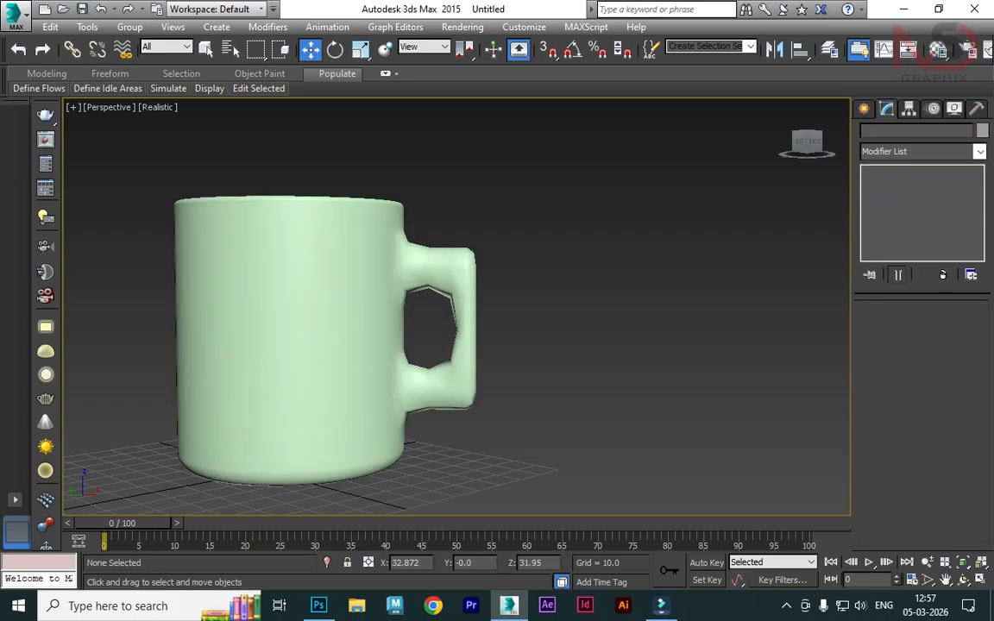
# Delete the existing mug and display an empty, maximized front view
pyautogui.hotkey('alt', 'w')
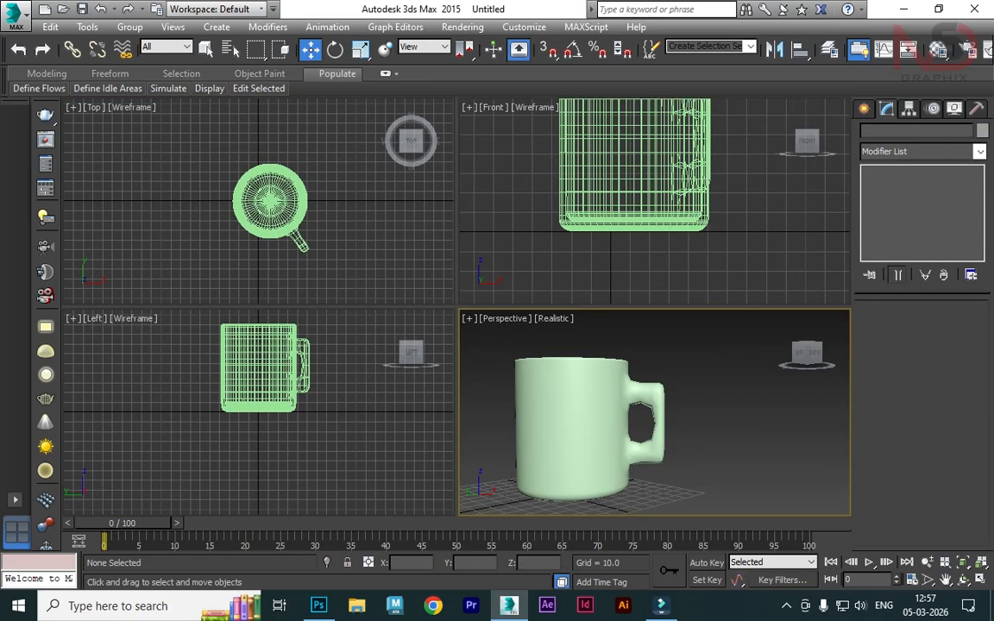
pyautogui.click(486, 226)
pyautogui.hotkey('alt', 'w')
pyautogui.scroll(-5, 486, 226)
pyautogui.moveTo(450, 207); pyautogui.dragTo(199, 246, button='middle')
pyautogui.click(199, 245)
pyautogui.press('Delete')
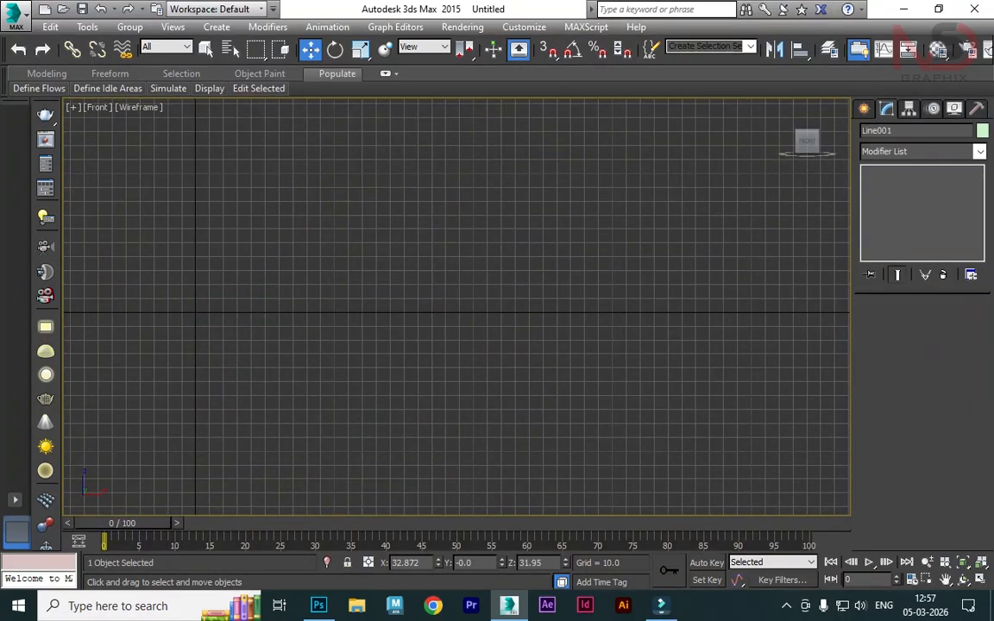
# Draw a closed L-shaped line profile in the front view for the base and wall of a new cup
pyautogui.click(864, 109)
pyautogui.click(891, 220)
pyautogui.scroll(4, 243, 268)
pyautogui.moveTo(243, 268); pyautogui.dragTo(367, 247, button='middle')
pyautogui.click(273, 336)
pyautogui.click(386, 336)
pyautogui.click(385, 116)
pyautogui.click(378, 117)
pyautogui.click(378, 324)
pyautogui.click(273, 325)
pyautogui.rightClick(273, 325)
# Fillet the profile's rim vertices and the corner vertices where its wall meets the base
pyautogui.click(887, 109)
pyautogui.click(898, 184)
pyautogui.moveTo(346, 258); pyautogui.dragTo(361, 294, button='middle')
pyautogui.click(888, 413)
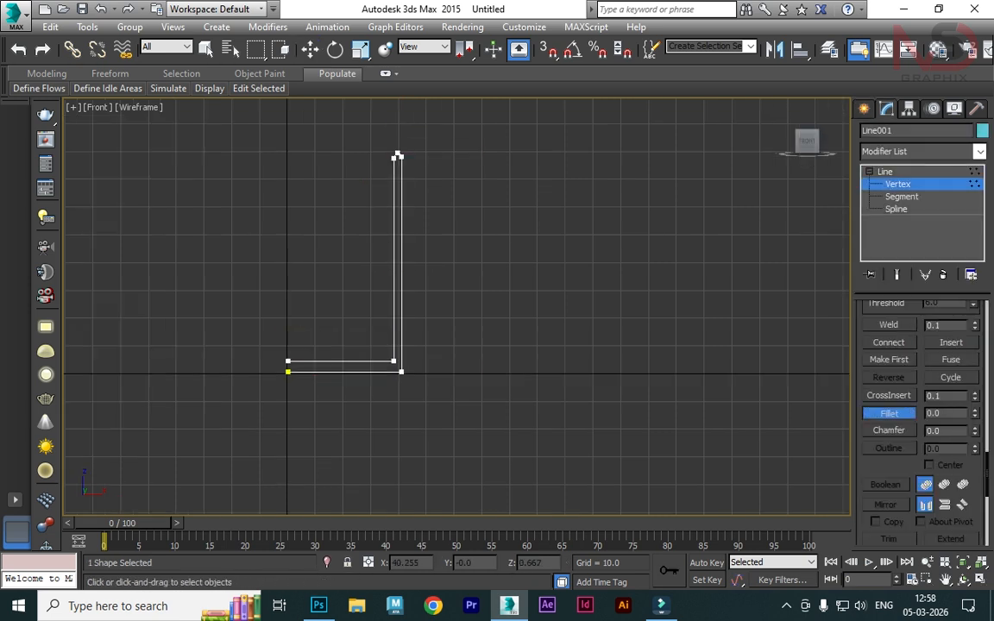
pyautogui.moveTo(381, 350); pyautogui.dragTo(411, 381)
pyautogui.rightClick(364, 284)
# Lathe the profile into a cup with 30 segments and convert it to Editable Poly
pyautogui.click(349, 201)
pyautogui.rightClick(351, 202)
pyautogui.click(338, 111)
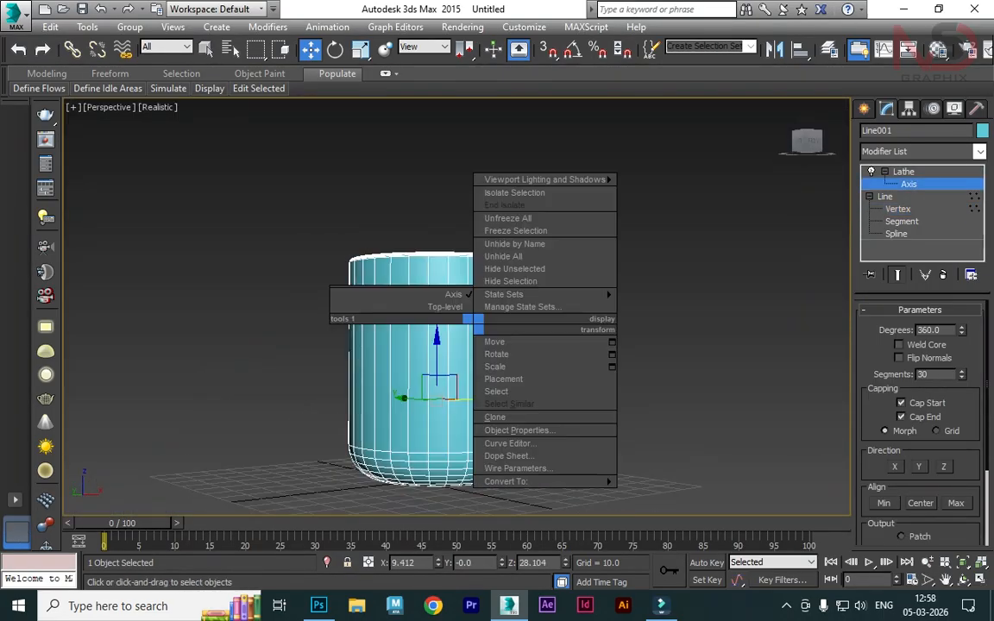
# Ring-select the cup's vertical wall edges and connect them with 5 segments
pyautogui.click(468, 350)
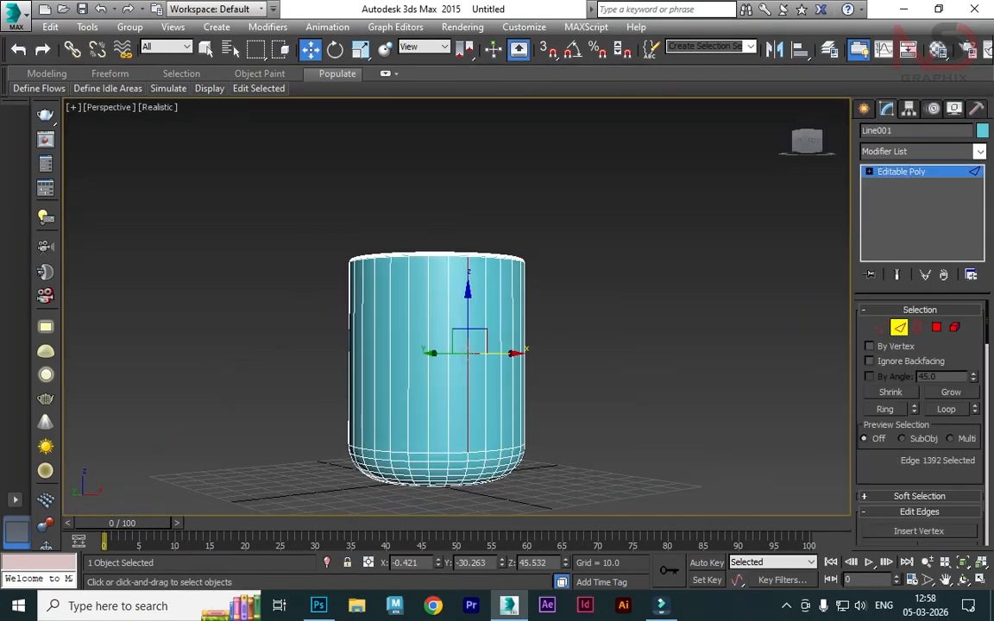
pyautogui.hotkey('alt', 'r')
pyautogui.rightClick(667, 255)
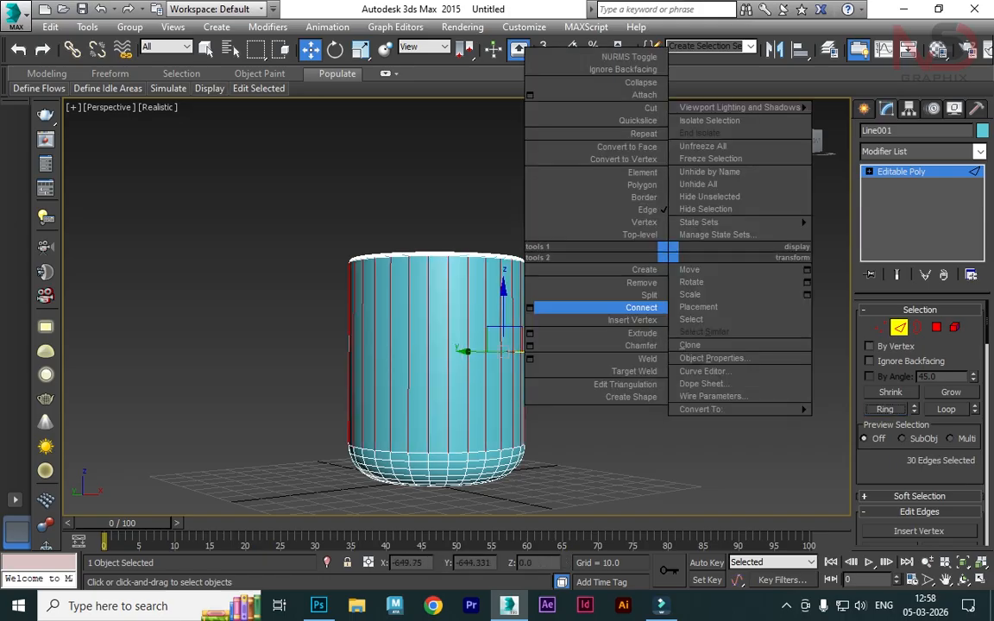
pyautogui.click(530, 307)
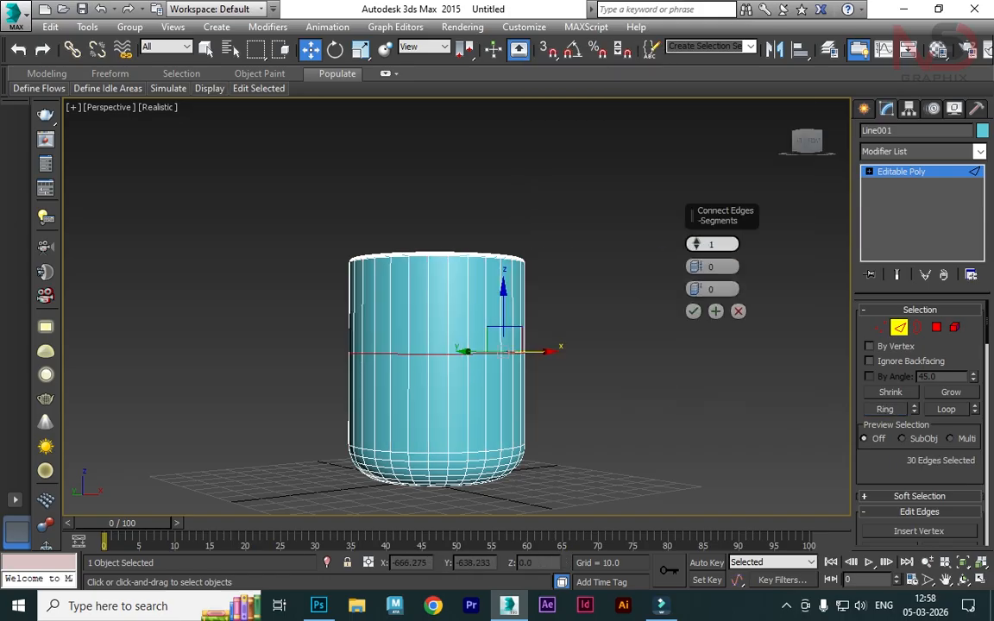
pyautogui.click(696, 240)
pyautogui.click(696, 241)
pyautogui.click(696, 240)
pyautogui.click(696, 240)
pyautogui.click(693, 312)
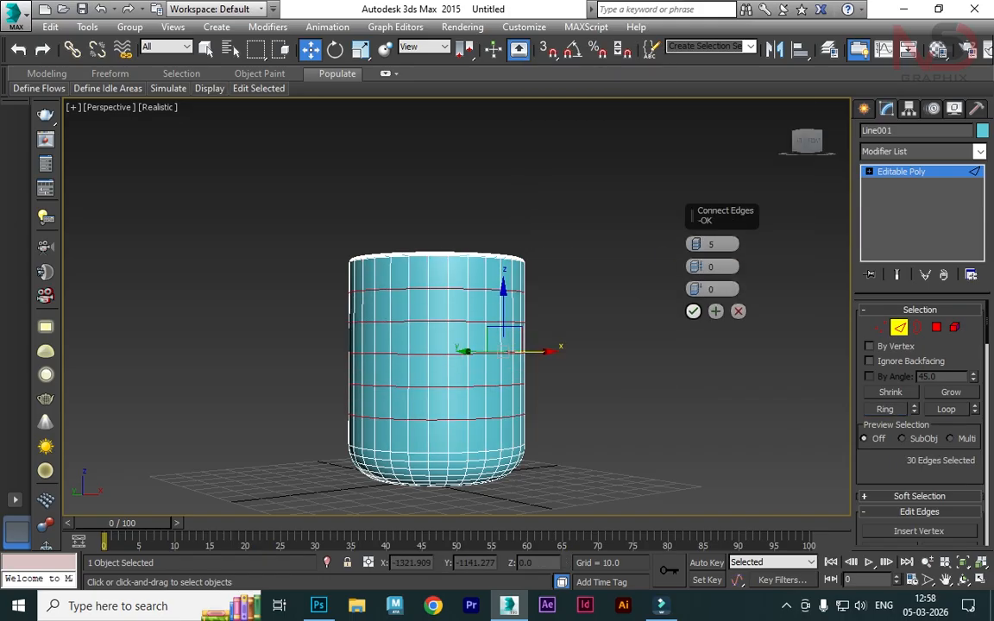
# Select one polygon near the top of the cup's outer wall and open the Hinge From Edge settings
pyautogui.keyDown('alt'); pyautogui.moveTo(501, 319); pyautogui.dragTo(500, 377, button='middle'); pyautogui.keyUp('alt')
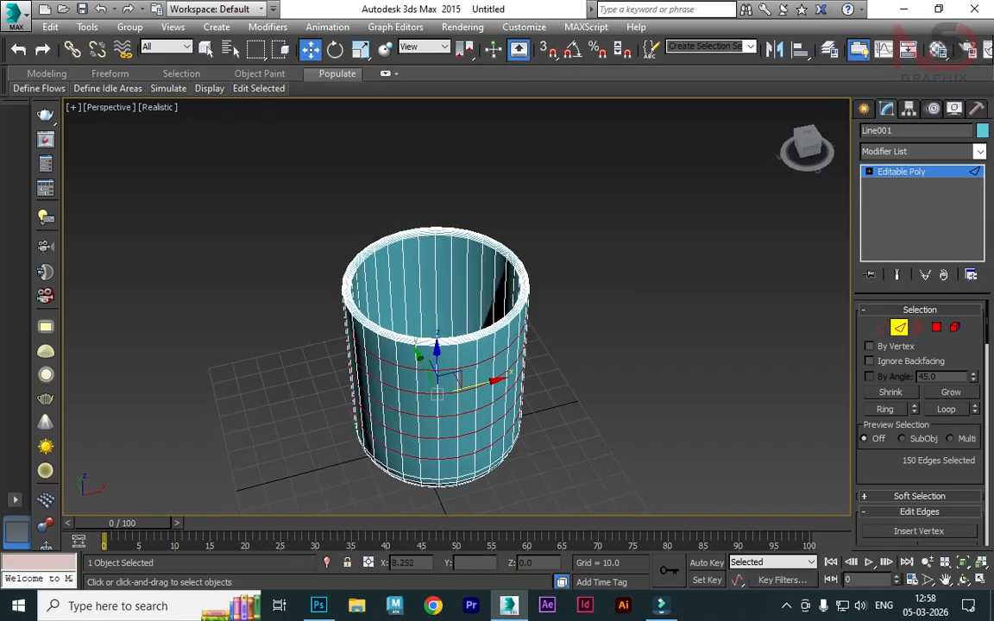
pyautogui.scroll(3, 585, 350)
pyautogui.moveTo(585, 351); pyautogui.dragTo(554, 287, button='middle')
pyautogui.click(937, 327)
pyautogui.click(530, 288)
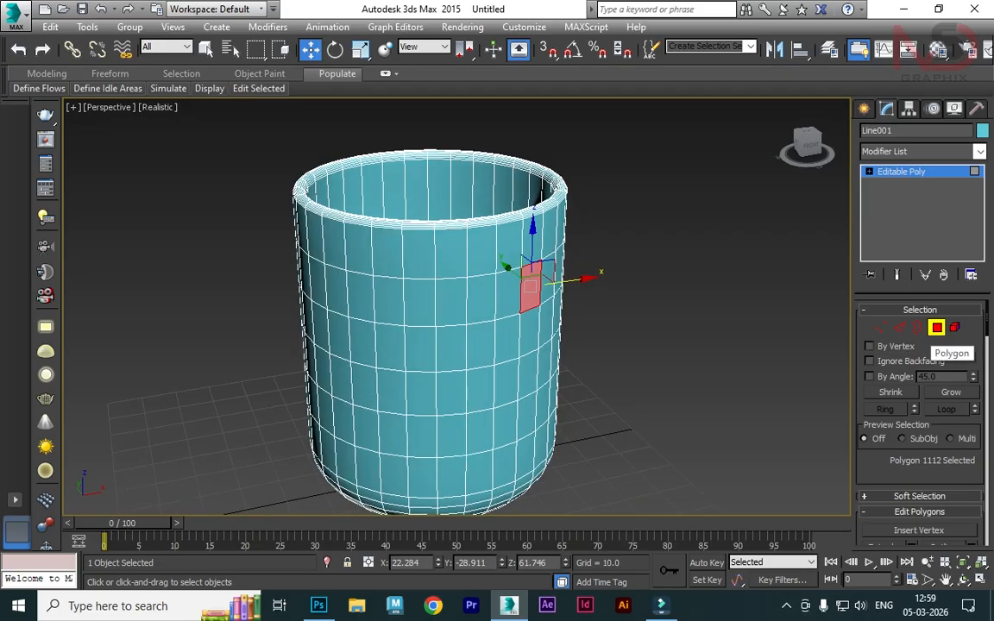
pyautogui.scroll(-3, 937, 345)
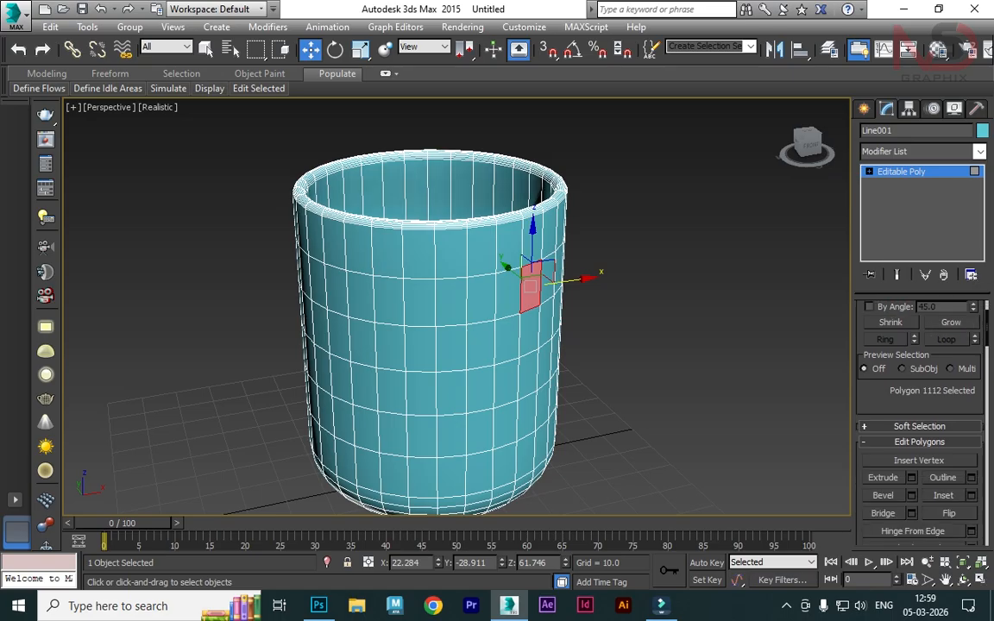
pyautogui.scroll(-3, 919, 414)
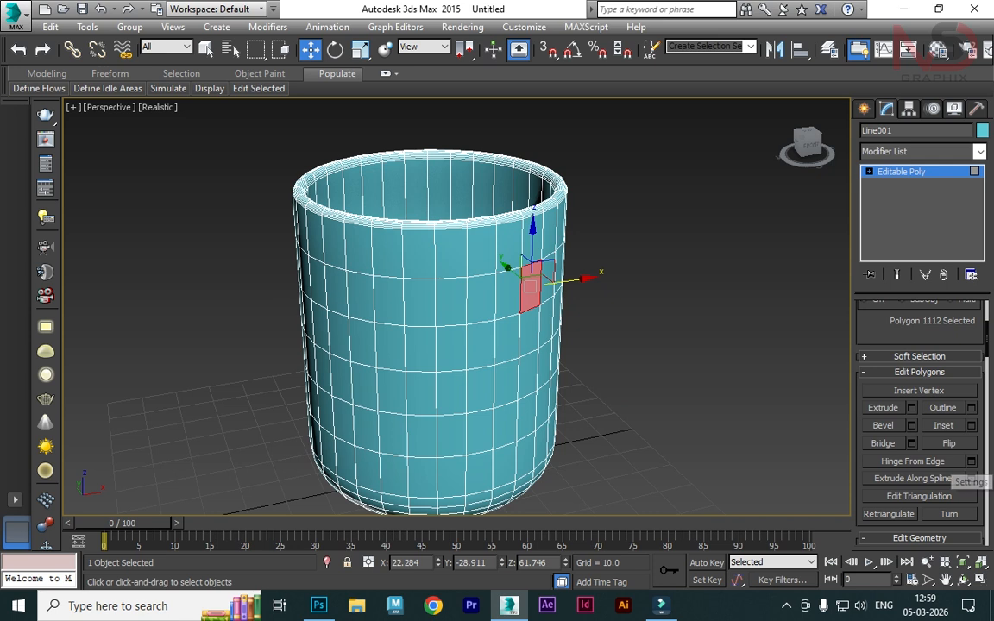
pyautogui.click(971, 461)
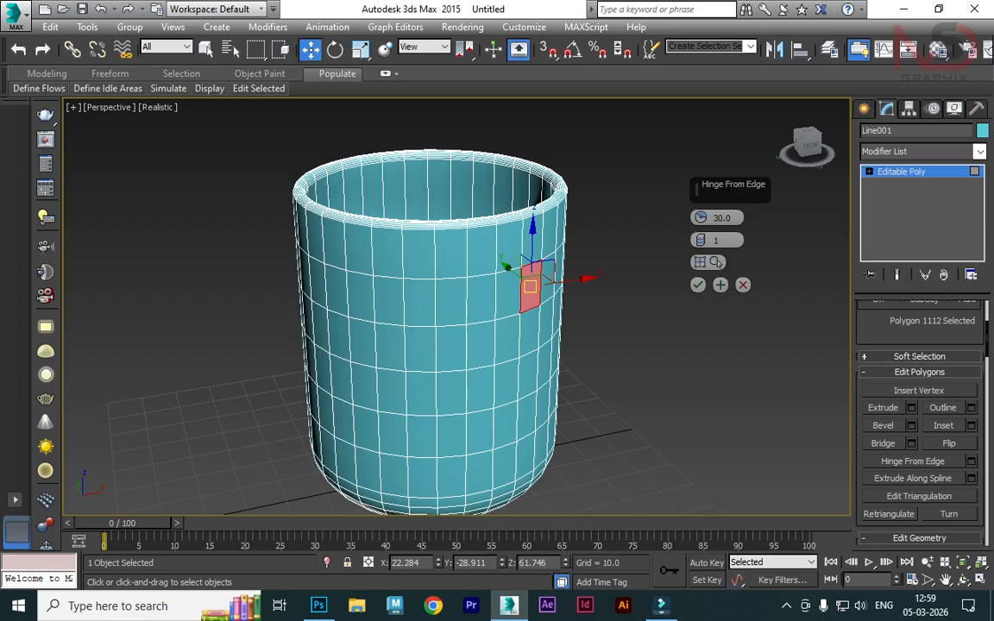
pyautogui.click(389, 301)
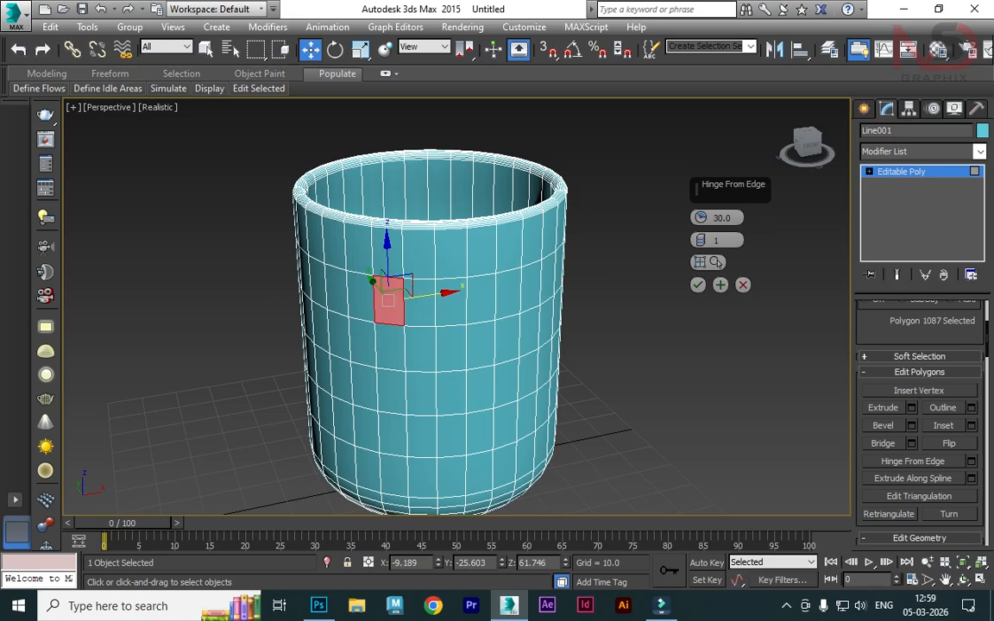
pyautogui.click(530, 289)
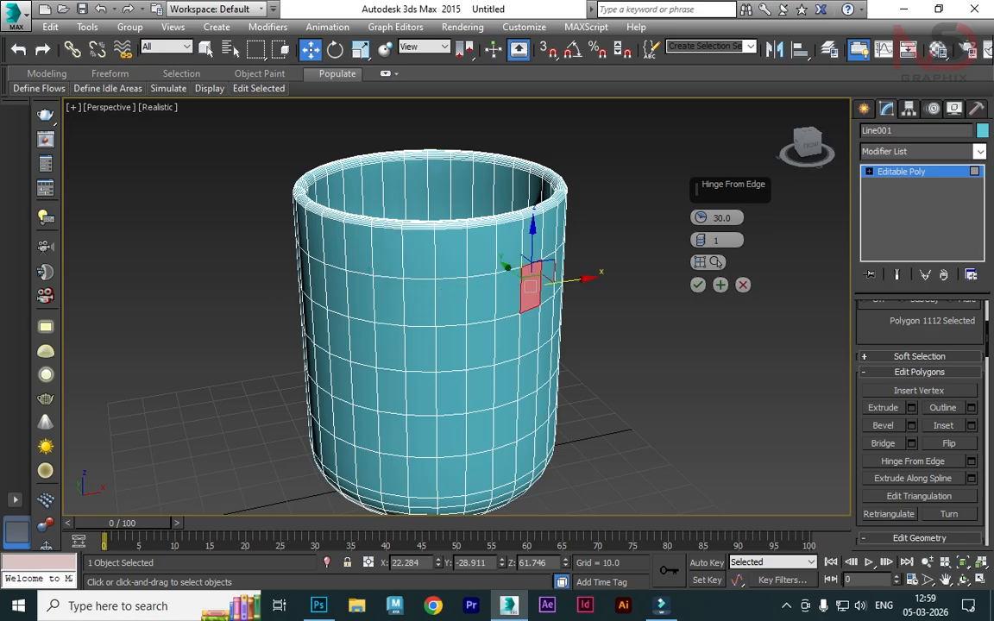
pyautogui.click(389, 301)
pyautogui.click(530, 287)
pyautogui.click(450, 302)
pyautogui.click(534, 286)
pyautogui.click(716, 262)
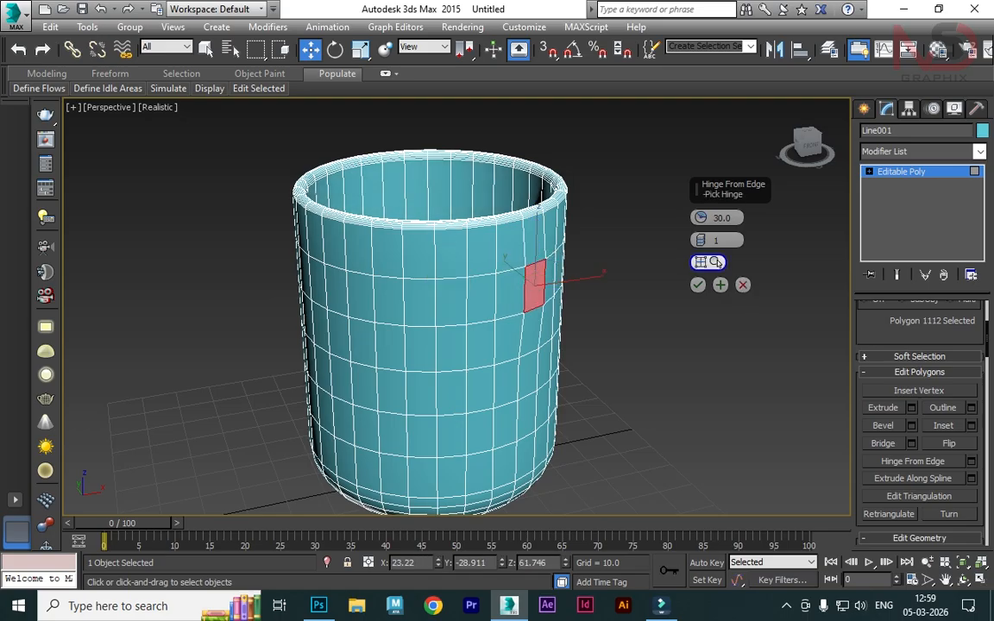
pyautogui.click(451, 302)
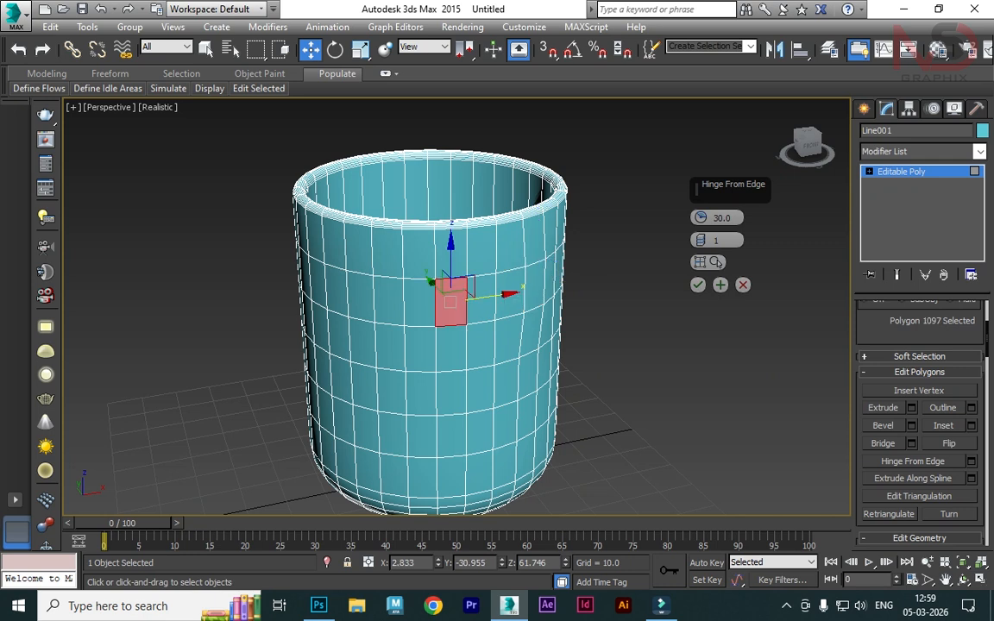
pyautogui.click(532, 287)
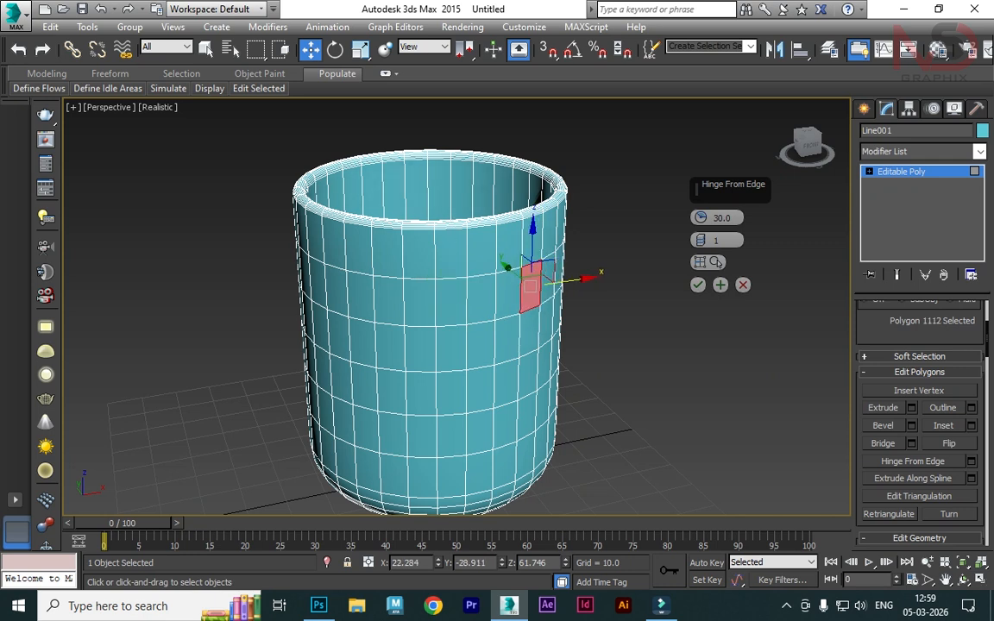
# Pick a vertical wall edge away from the polygon as the hinge and try 4 segments with angles of 174 and 64
pyautogui.keyDown('alt'); pyautogui.moveTo(639, 215); pyautogui.dragTo(621, 267, button='middle'); pyautogui.keyUp('alt')
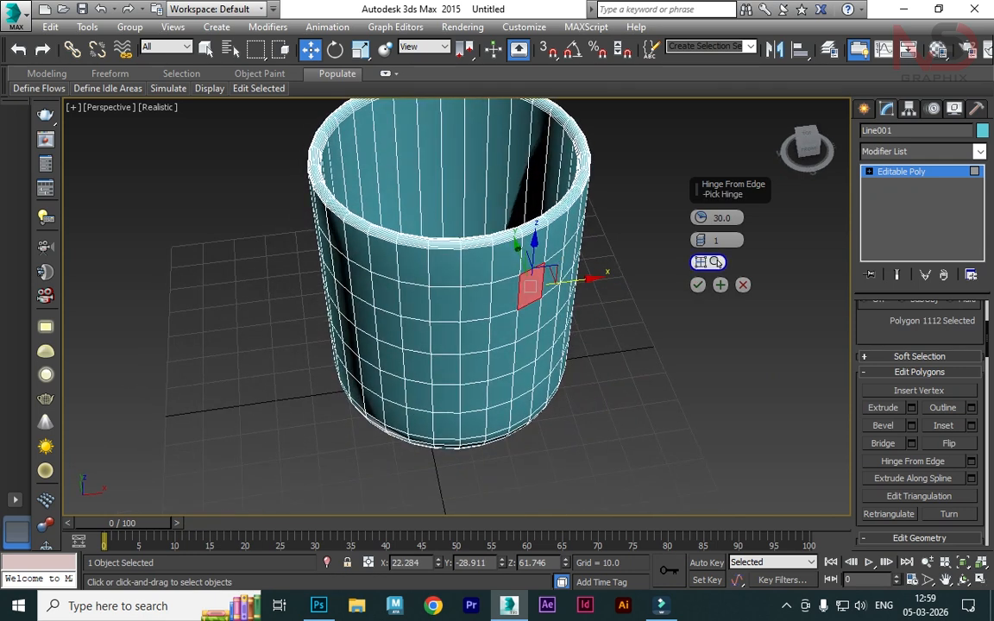
pyautogui.click(713, 262)
pyautogui.click(460, 298)
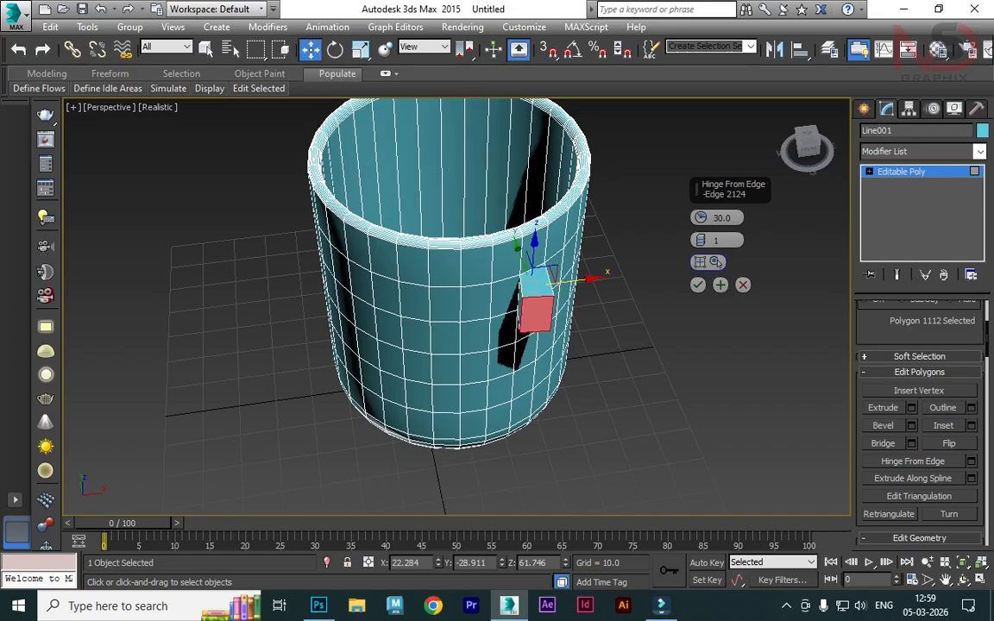
pyautogui.moveTo(700, 240); pyautogui.dragTo(701, 193)
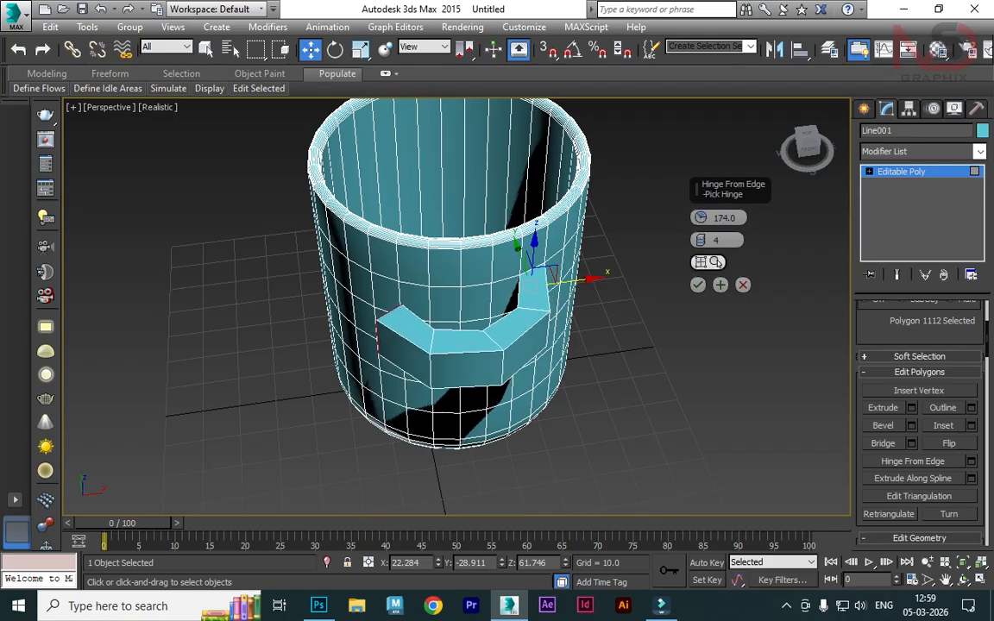
pyautogui.keyDown('alt'); pyautogui.moveTo(679, 294); pyautogui.dragTo(635, 252, button='middle'); pyautogui.keyUp('alt')
pyautogui.moveTo(700, 218); pyautogui.dragTo(701, 407)
pyautogui.keyDown('alt'); pyautogui.moveTo(679, 294); pyautogui.dragTo(618, 315, button='middle'); pyautogui.keyUp('alt')
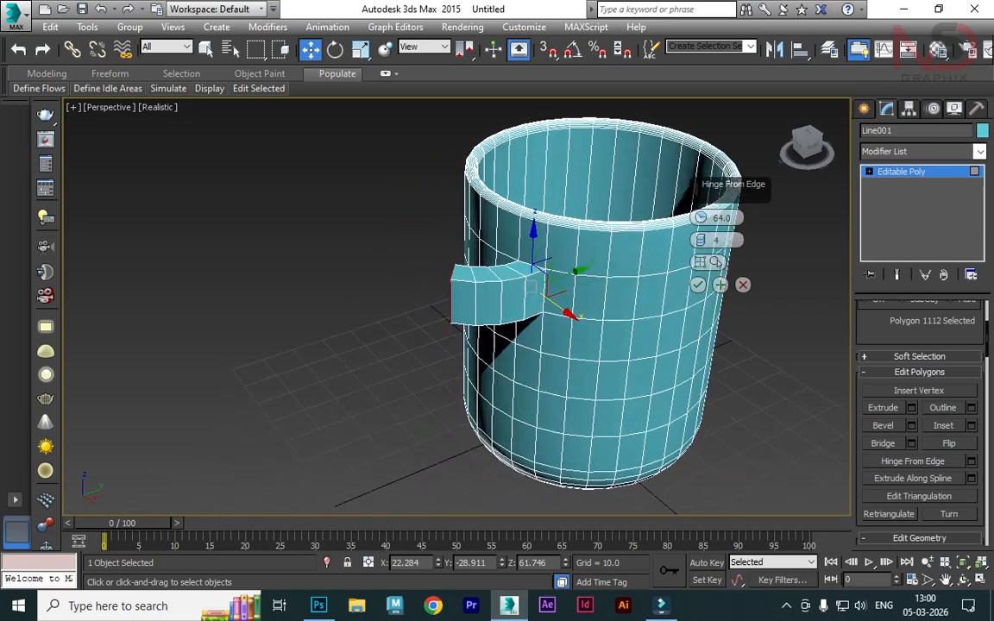
# Undo the accidental polygon selection, repick a vertical wall edge beside the polygon as the hinge, and try an angle of 152.5
pyautogui.click(654, 298)
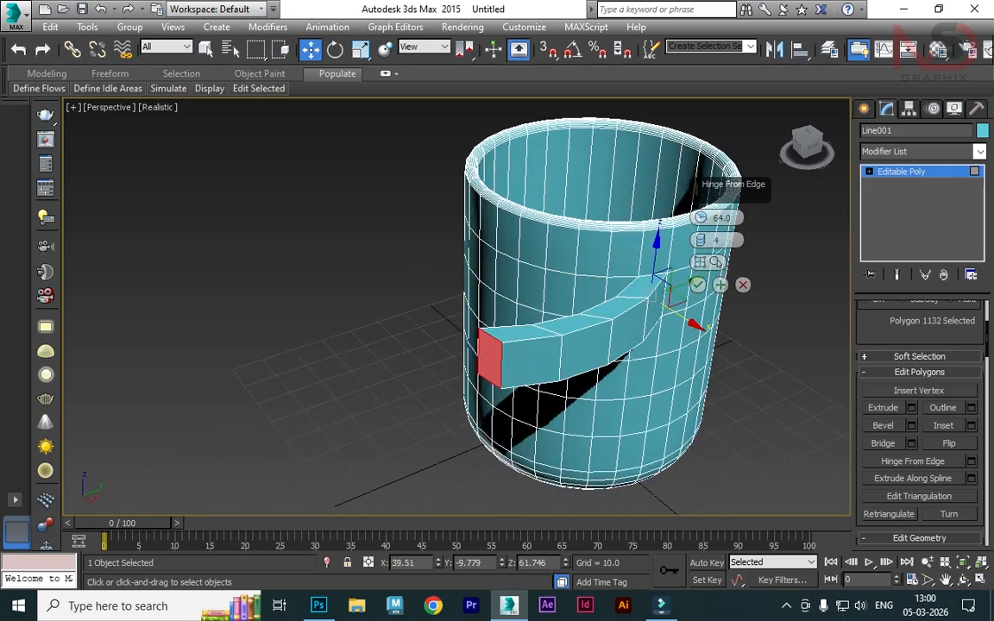
pyautogui.hotkey('ctrl', 'z')
pyautogui.click(717, 263)
pyautogui.click(716, 262)
pyautogui.click(573, 298)
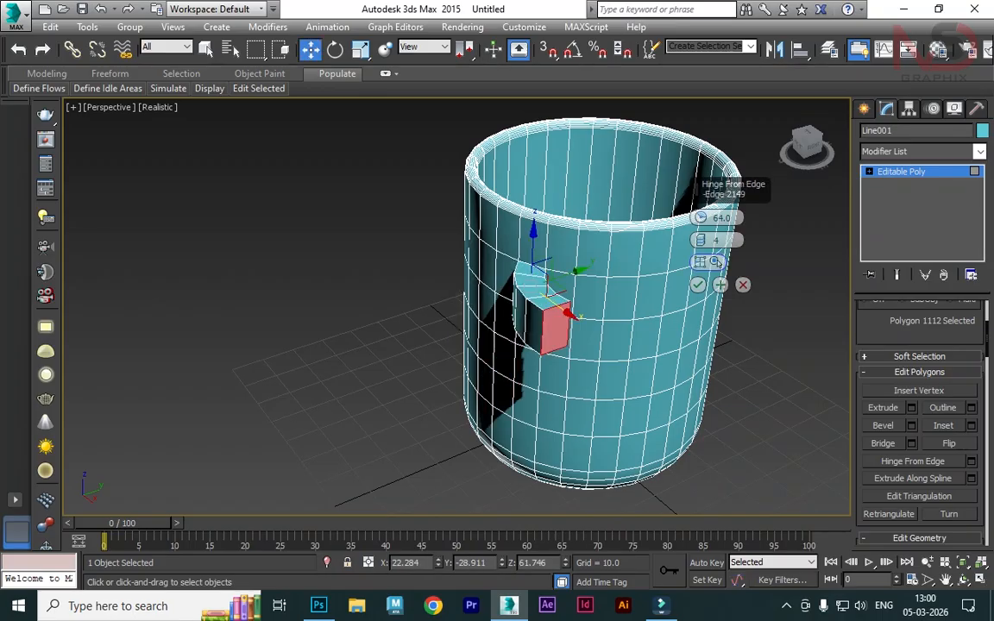
pyautogui.moveTo(701, 218); pyautogui.dragTo(701, 143)
pyautogui.keyDown('alt'); pyautogui.moveTo(605, 345); pyautogui.dragTo(691, 315, button='middle'); pyautogui.keyUp('alt')
pyautogui.keyDown('alt'); pyautogui.moveTo(509, 264); pyautogui.dragTo(481, 208, button='middle'); pyautogui.keyUp('alt')
# Pick an edge lower on the cup wall as the hinge and try angles of 249.5 and 85.5
pyautogui.click(713, 263)
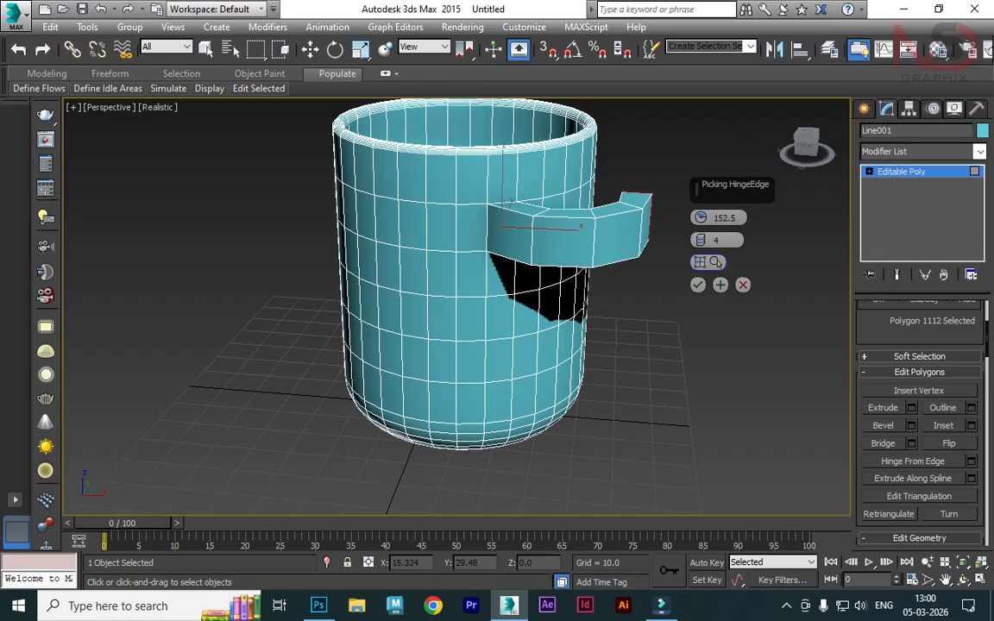
pyautogui.keyDown('alt'); pyautogui.moveTo(521, 379); pyautogui.dragTo(565, 390, button='middle'); pyautogui.keyUp('alt')
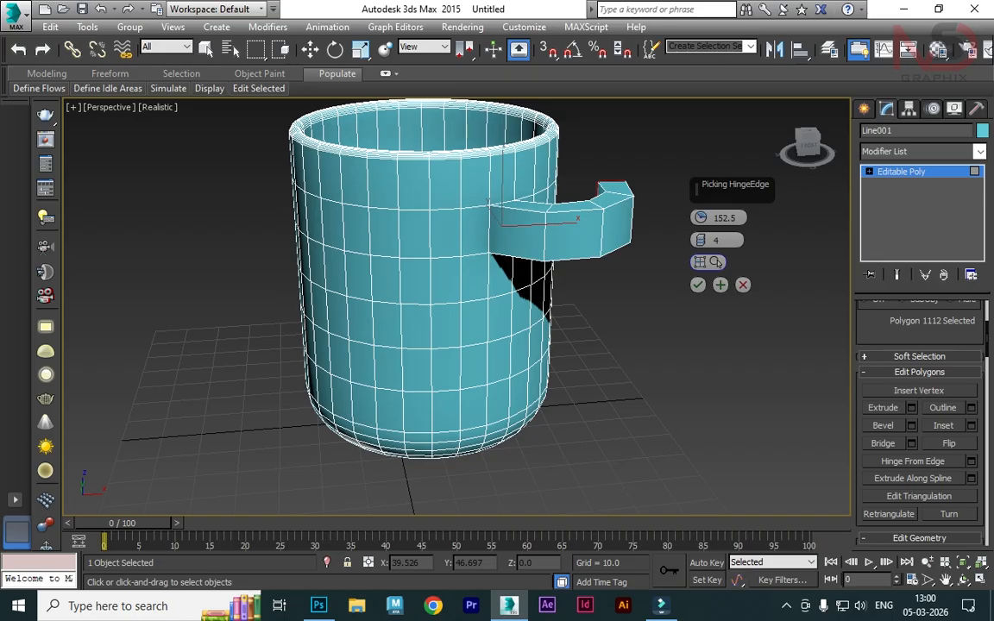
pyautogui.click(501, 226)
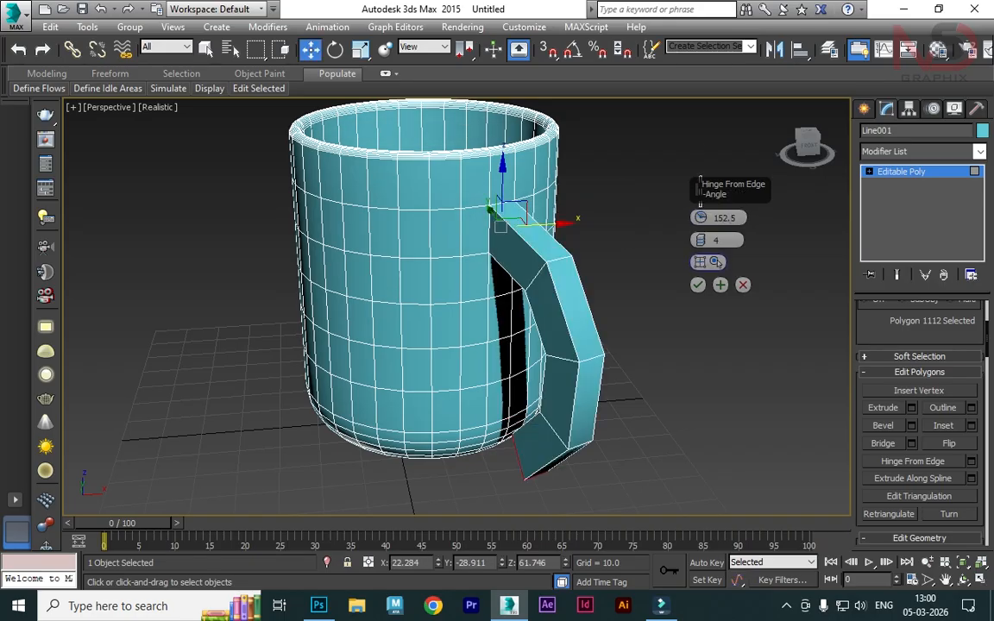
pyautogui.hotkey('ctrl', 'z')
pyautogui.hotkey('ctrl', 'y')
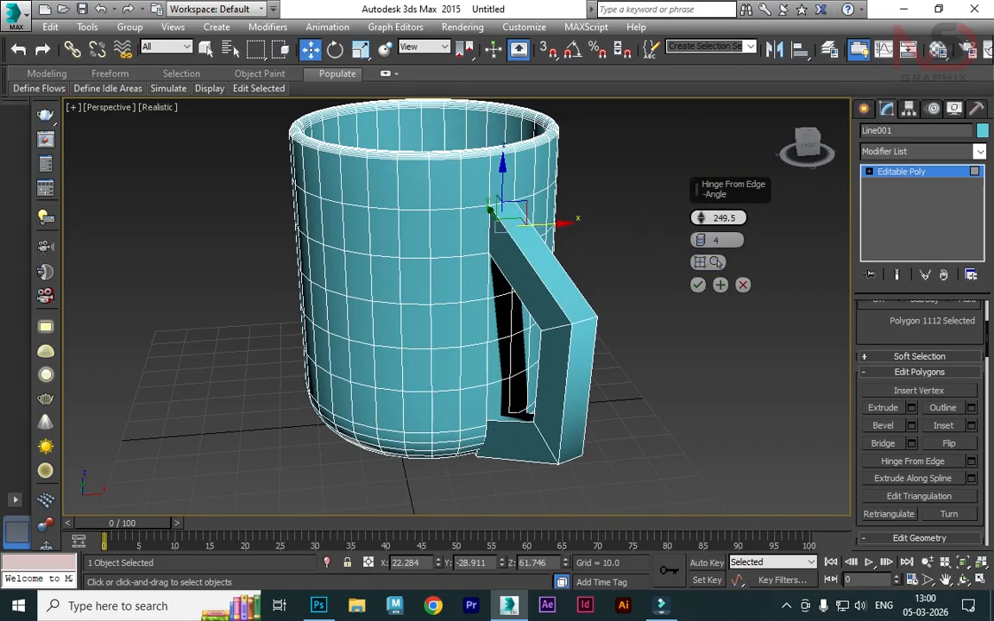
pyautogui.moveTo(700, 218); pyautogui.dragTo(700, 250)
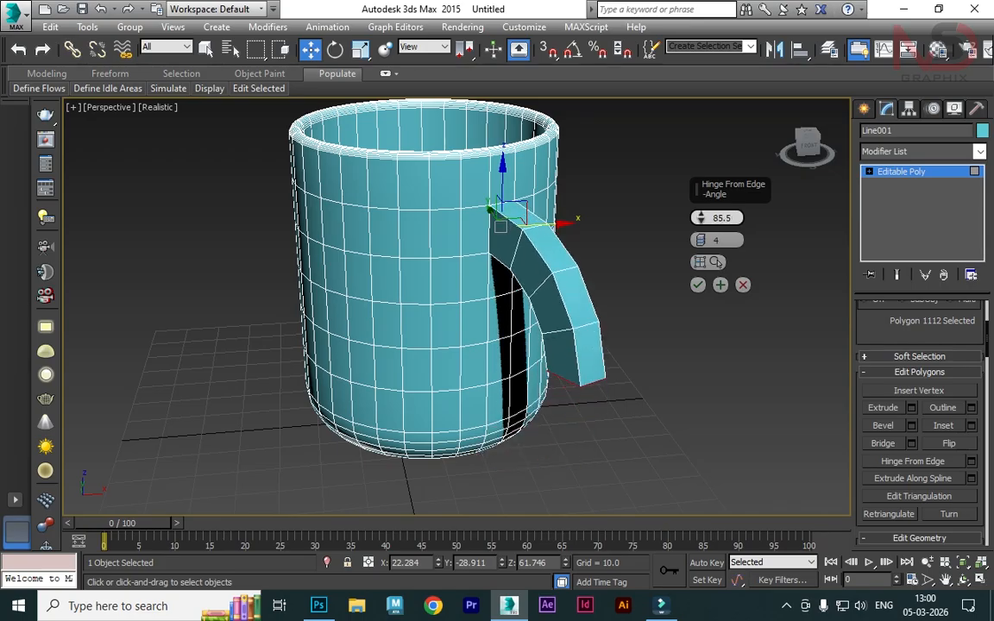
# Repick a horizontal wall edge closer below the polygon as the hinge, try an angle of 174.5 with 10 segments, and cancel the hinge
pyautogui.click(715, 263)
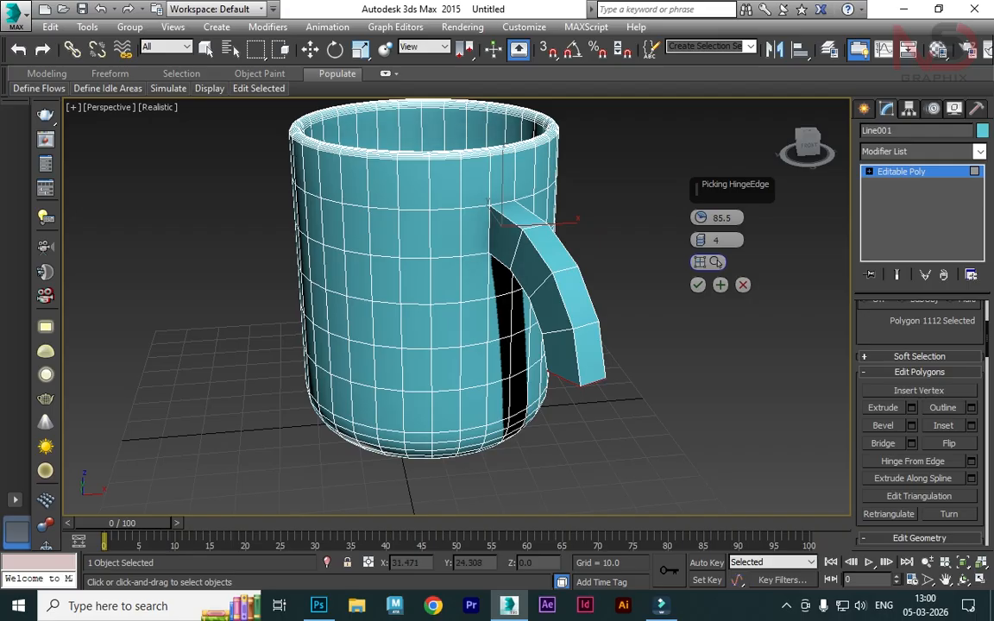
pyautogui.click(508, 214)
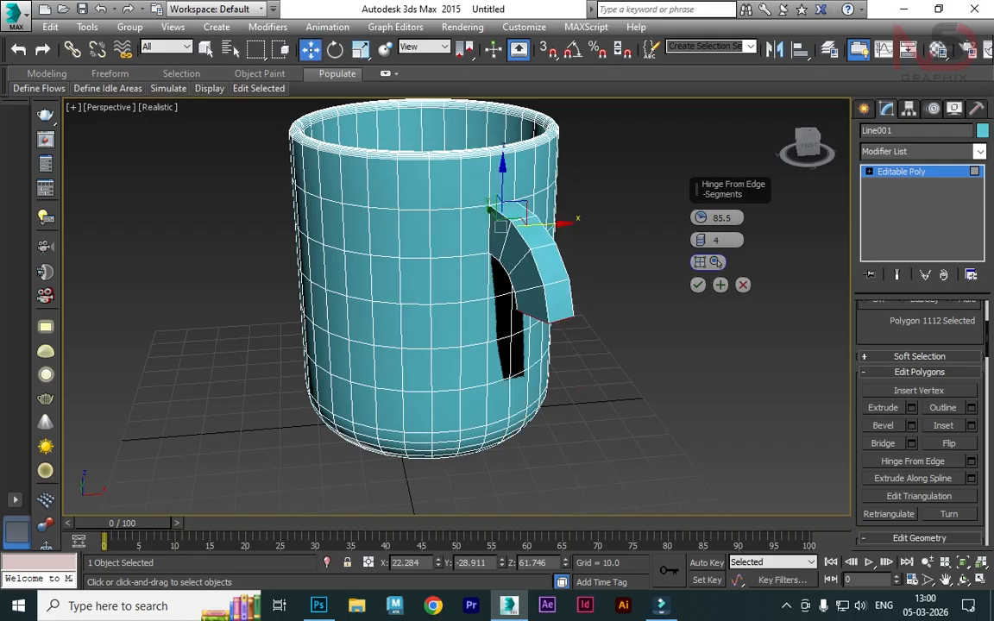
pyautogui.moveTo(701, 218); pyautogui.dragTo(701, 198)
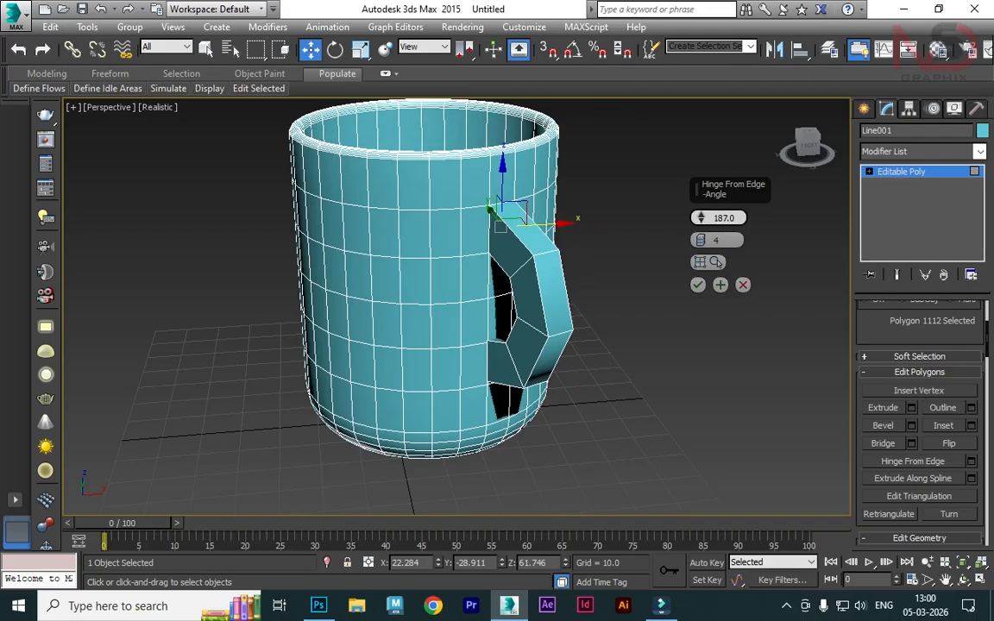
pyautogui.keyDown('alt'); pyautogui.moveTo(647, 197); pyautogui.dragTo(679, 183, button='middle'); pyautogui.keyUp('alt')
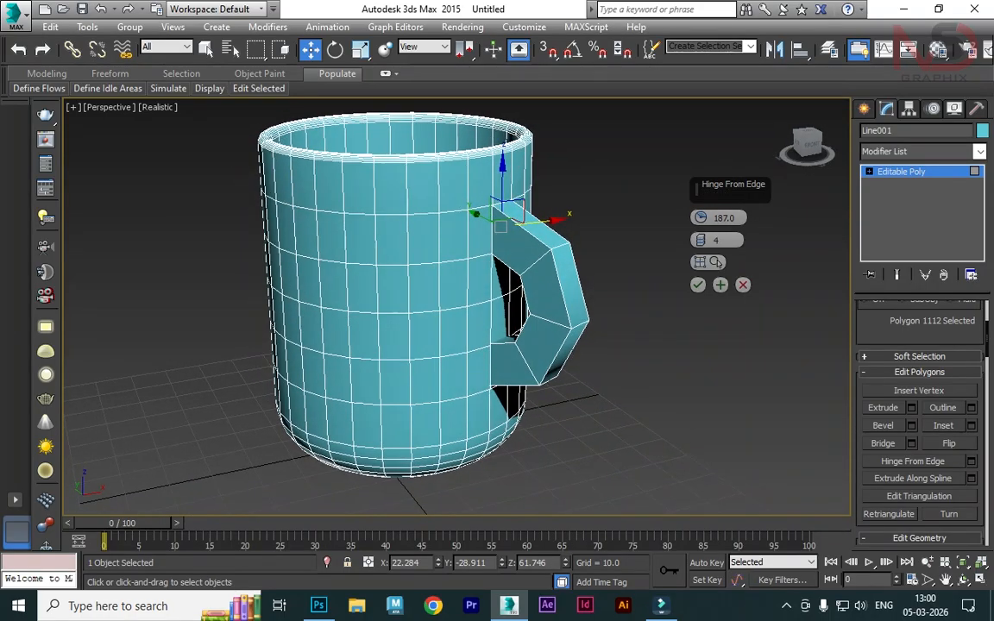
pyautogui.keyDown('alt'); pyautogui.moveTo(699, 285); pyautogui.dragTo(781, 283, button='middle'); pyautogui.keyUp('alt')
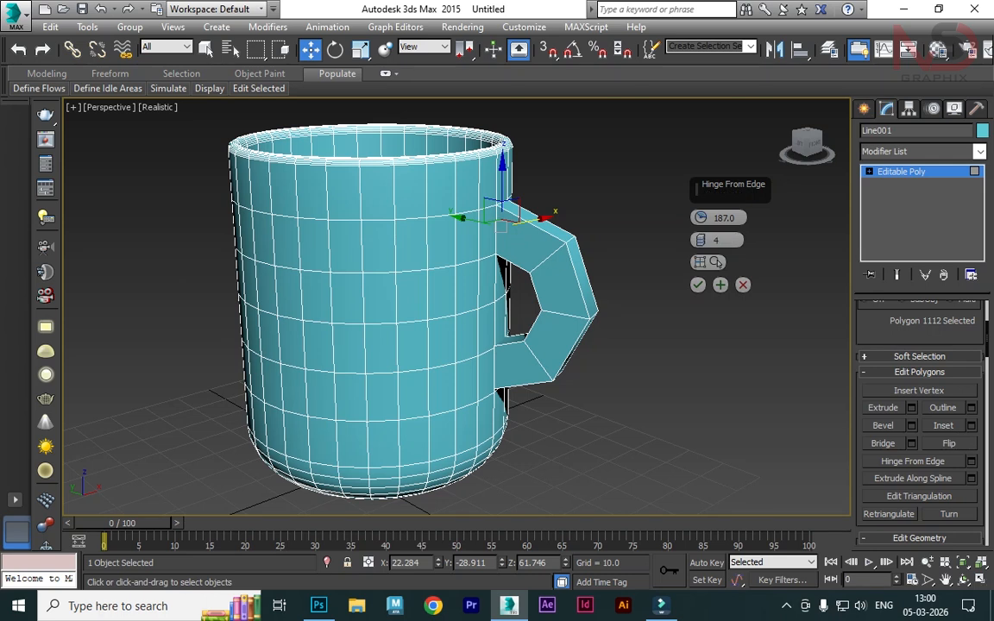
pyautogui.moveTo(701, 240)
pyautogui.mouseDown()
pyautogui.moveTo(701, 229)
pyautogui.moveTo(701, 253)
pyautogui.moveTo(701, 225)
pyautogui.mouseUp()
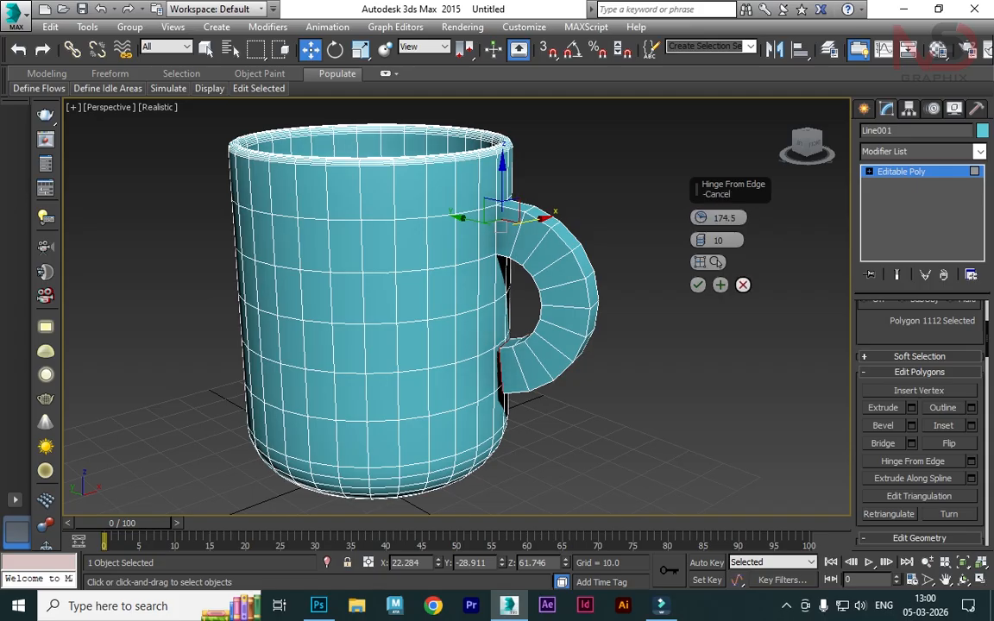
pyautogui.click(744, 285)
# Select the wall polygon just below the rim and start picking a hinge edge for it in the Hinge From Edge settings
pyautogui.click(503, 177)
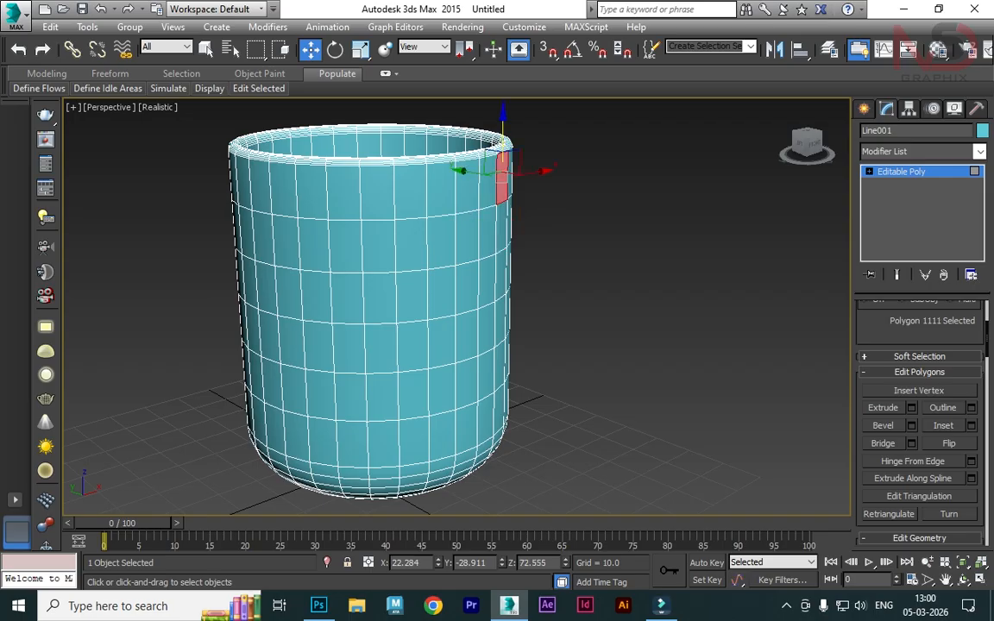
pyautogui.click(501, 406)
pyautogui.click(502, 180)
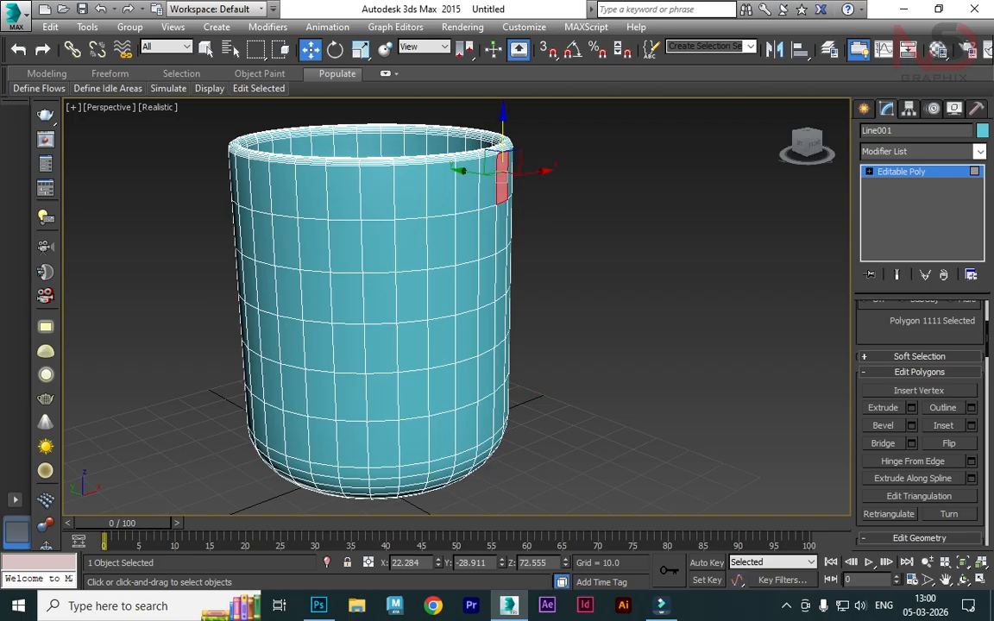
pyautogui.click(971, 461)
pyautogui.click(715, 263)
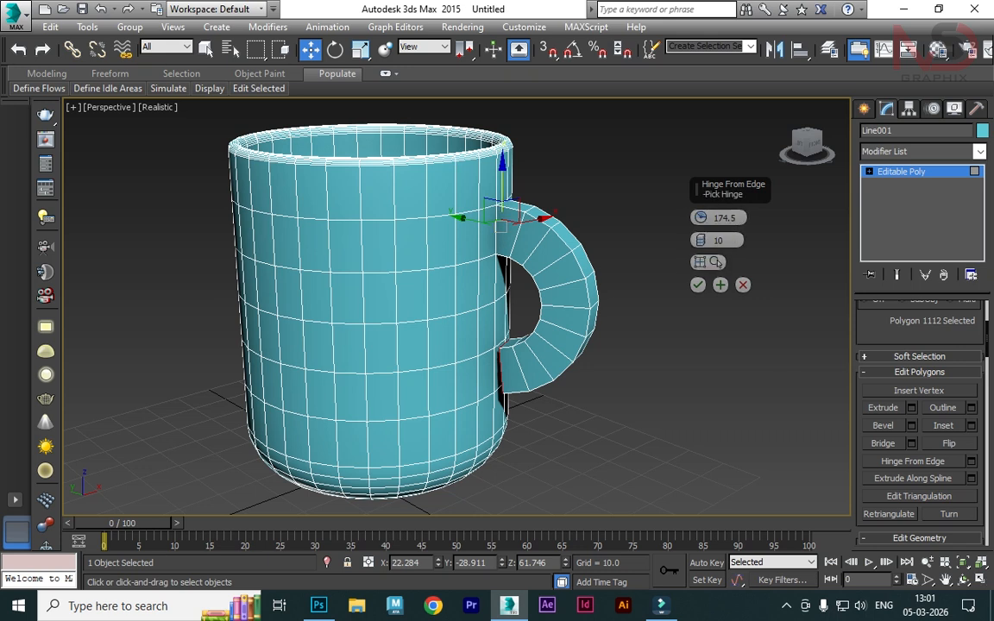
# Adjust the number of segments of the curved handle and apply the hinge at an angle of 174.5
pyautogui.scroll(4, 495, 369)
pyautogui.keyDown('alt'); pyautogui.moveTo(495, 370); pyautogui.dragTo(432, 406, button='middle'); pyautogui.keyUp('alt')
pyautogui.scroll(-3, 484, 259)
pyautogui.moveTo(483, 259); pyautogui.dragTo(535, 320, button='middle')
pyautogui.scroll(-3, 521, 269)
pyautogui.keyDown('alt'); pyautogui.moveTo(520, 269); pyautogui.dragTo(505, 302, button='middle'); pyautogui.keyUp('alt')
pyautogui.scroll(8, 518, 311)
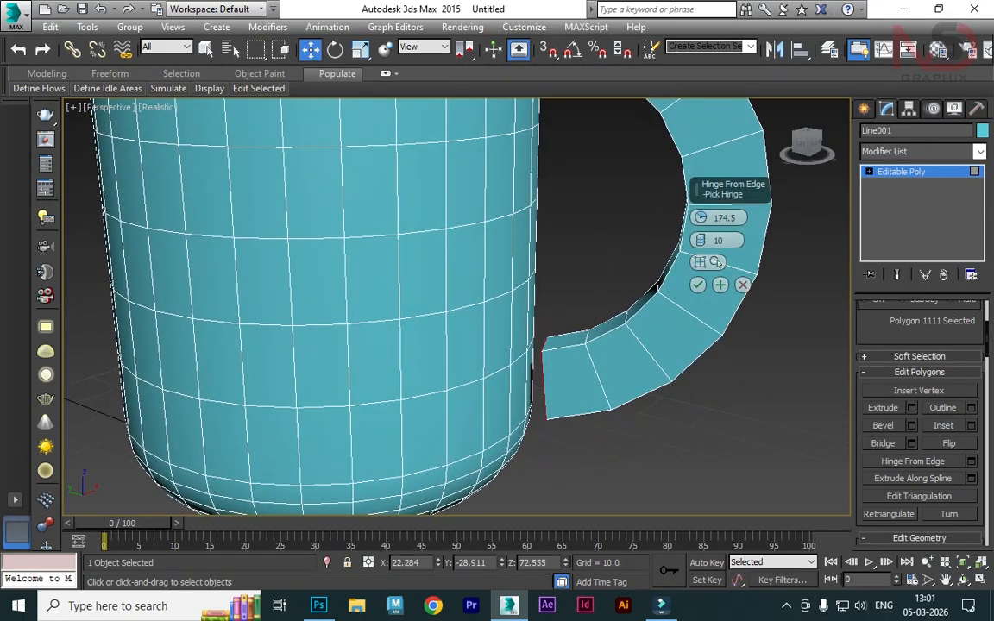
pyautogui.moveTo(701, 240)
pyautogui.mouseDown()
pyautogui.moveTo(701, 209)
pyautogui.moveTo(701, 222)
pyautogui.mouseUp()
pyautogui.click(698, 285)
# Add the cup wall polygon facing the handle's free lower end to the selection and bridge the two polygons
pyautogui.keyDown('alt'); pyautogui.moveTo(699, 285); pyautogui.dragTo(686, 259, button='middle'); pyautogui.keyUp('alt')
pyautogui.scroll(2, 533, 399)
pyautogui.moveTo(532, 399)
pyautogui.keyDown('alt'); pyautogui.mouseDown(button='middle')
pyautogui.moveTo(505, 400)
pyautogui.moveTo(524, 385)
pyautogui.moveTo(544, 388)
pyautogui.moveTo(516, 387)
pyautogui.mouseUp(button='middle'); pyautogui.keyUp('alt')
pyautogui.keyDown('ctrl'); pyautogui.click(533, 385); pyautogui.keyUp('ctrl')
pyautogui.click(883, 443)
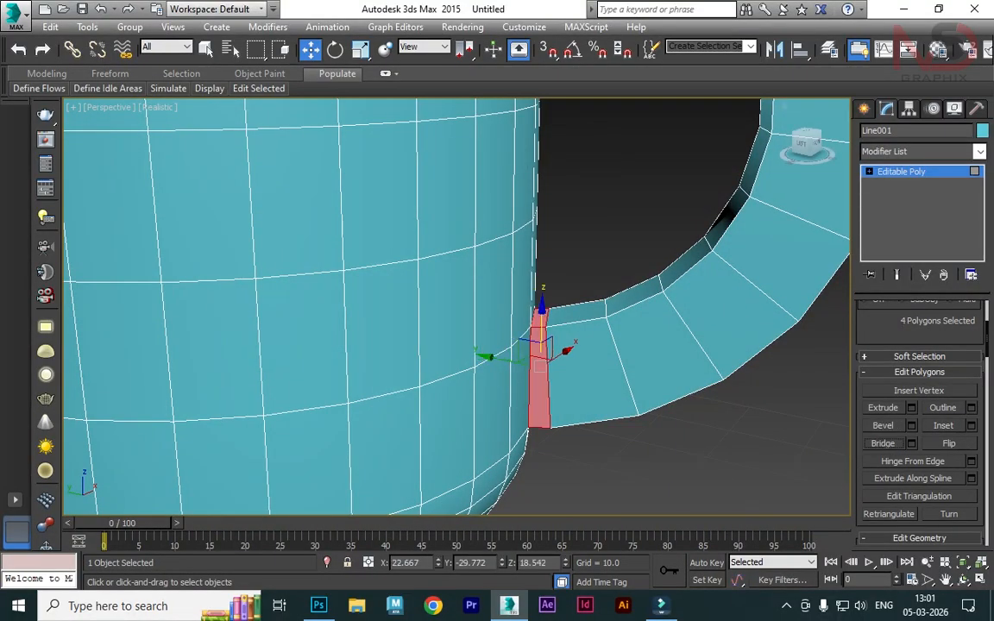
# Leave polygon editing, add a TurboSmooth modifier to the finished mug, and deselect it
pyautogui.press('4')
pyautogui.scroll(-5, 494, 303)
pyautogui.moveTo(495, 304); pyautogui.dragTo(515, 375, button='middle')
pyautogui.click(919, 151)
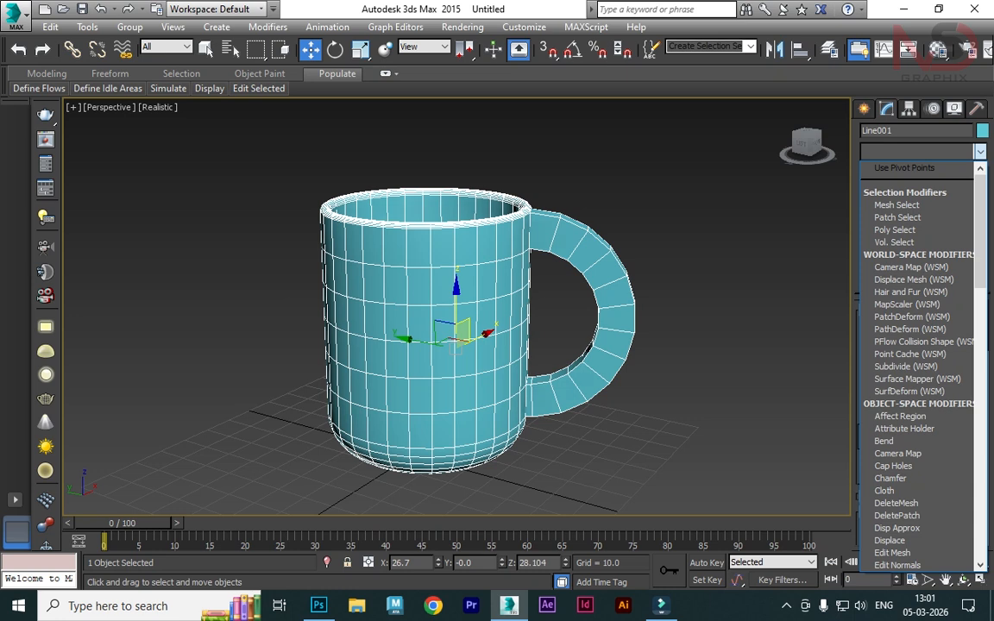
pyautogui.press('t')
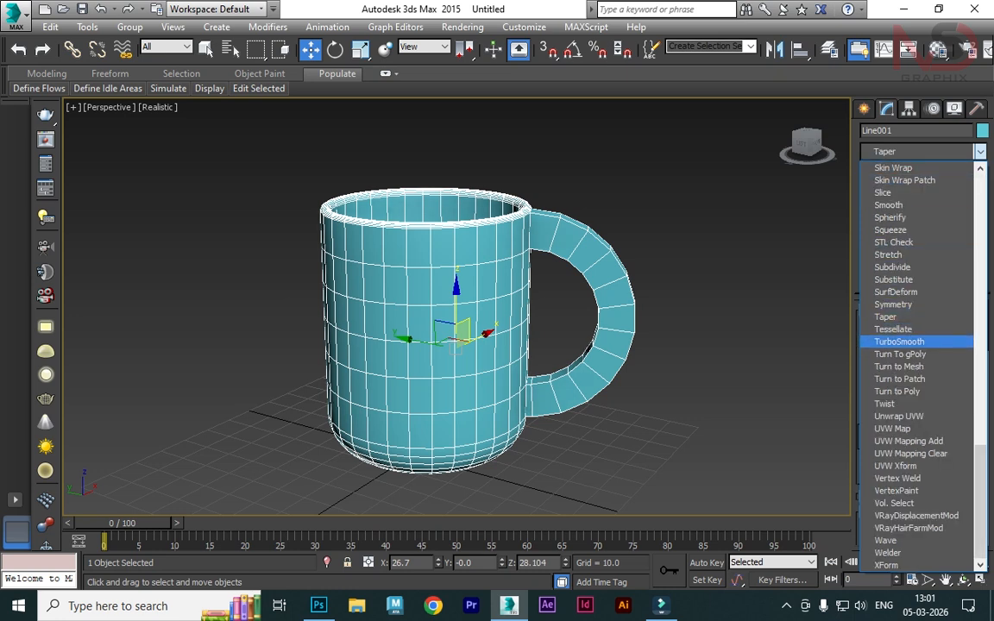
pyautogui.click(902, 343)
pyautogui.hotkey('ctrl', 'd')
pyautogui.keyDown('alt'); pyautogui.moveTo(552, 311); pyautogui.dragTo(498, 286, button='middle'); pyautogui.keyUp('alt')
pyautogui.scroll(-3, 497, 286)
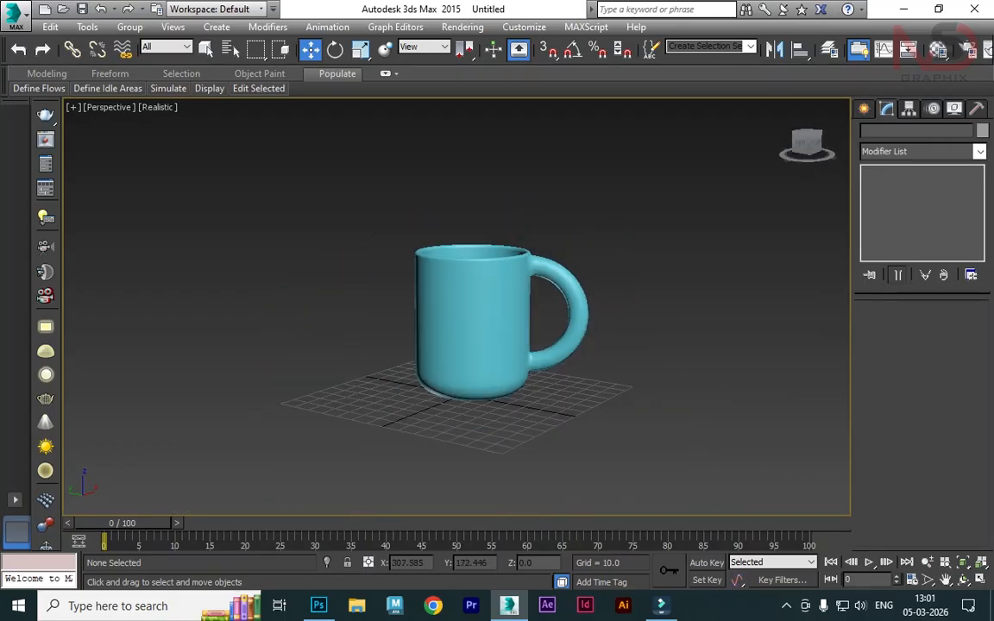